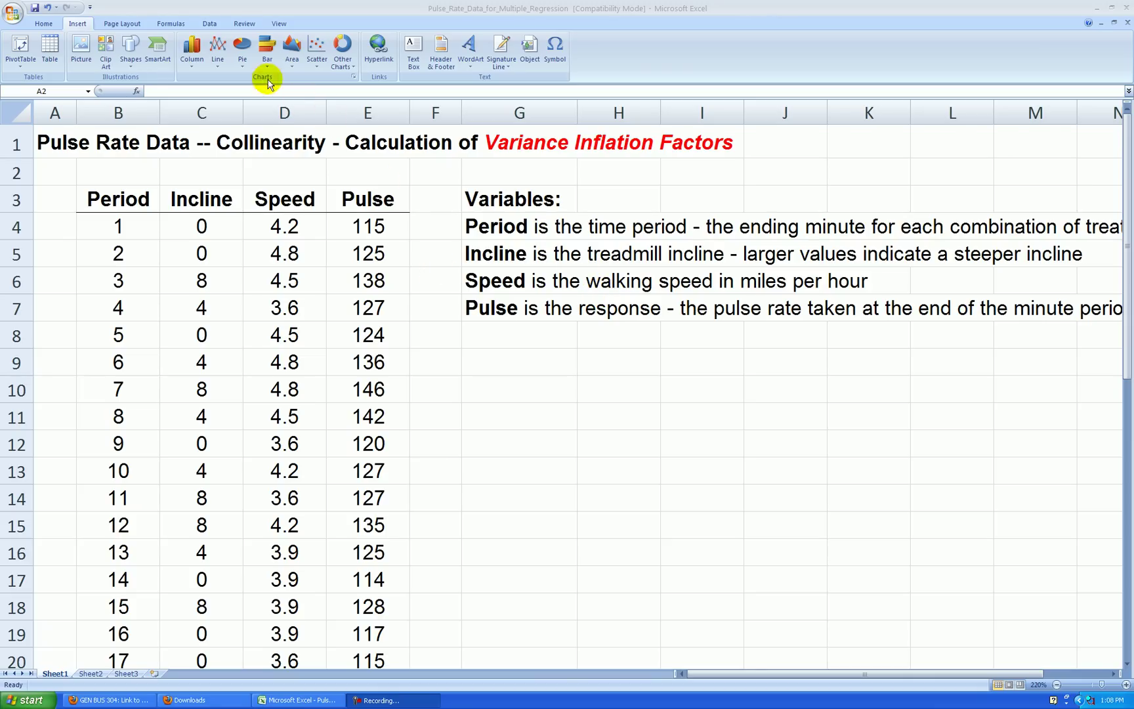
# - Run Regression with Pulse E3:E33 as Y and Incline/Speed C3:D33 as X, with labels, onto a new worksheet
pyautogui.click(205, 27)
pyautogui.click(208, 24)
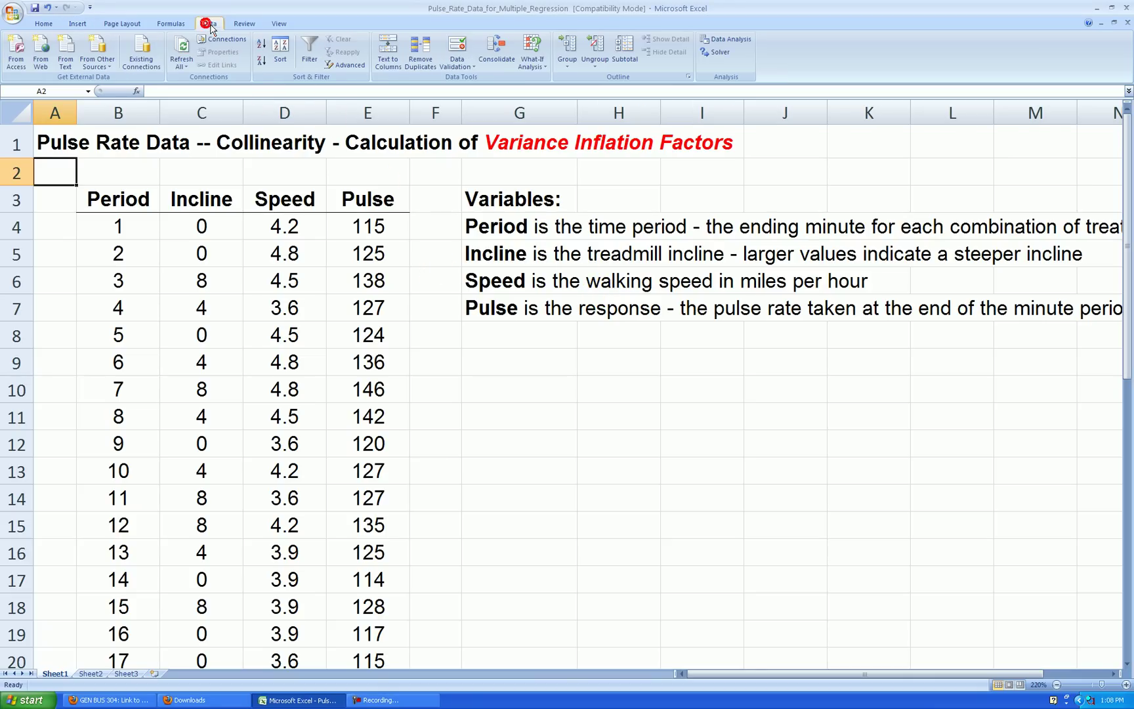
pyautogui.click(725, 40)
pyautogui.click(731, 270)
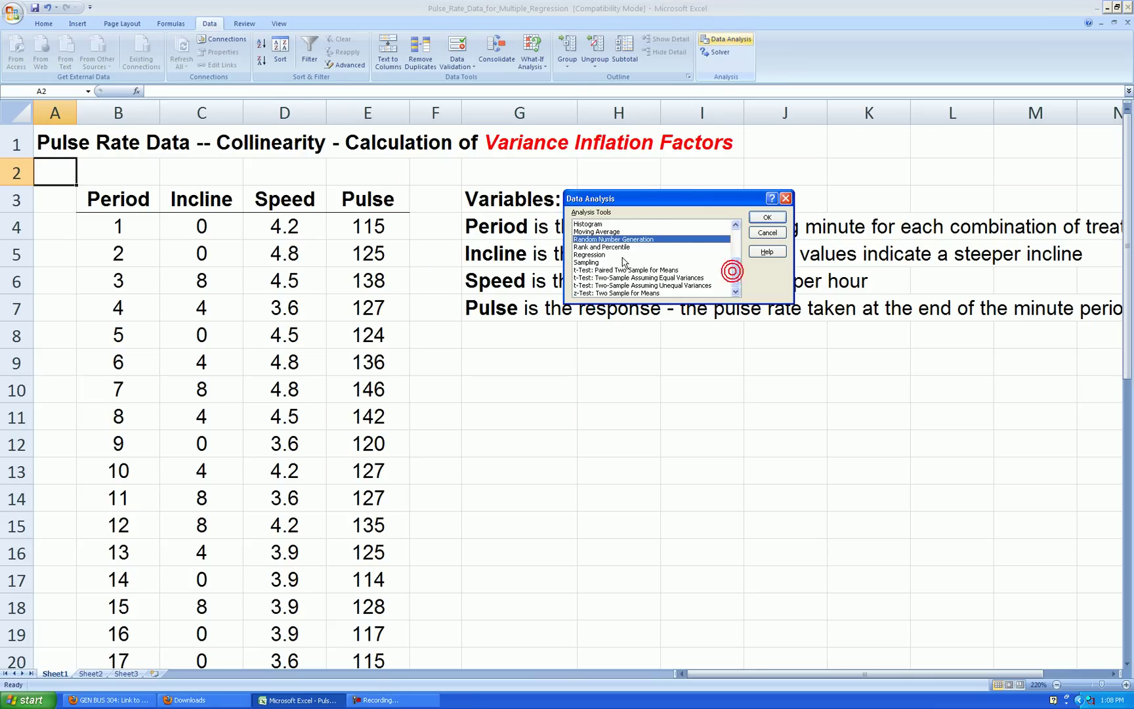
pyautogui.click(602, 255)
pyautogui.click(767, 219)
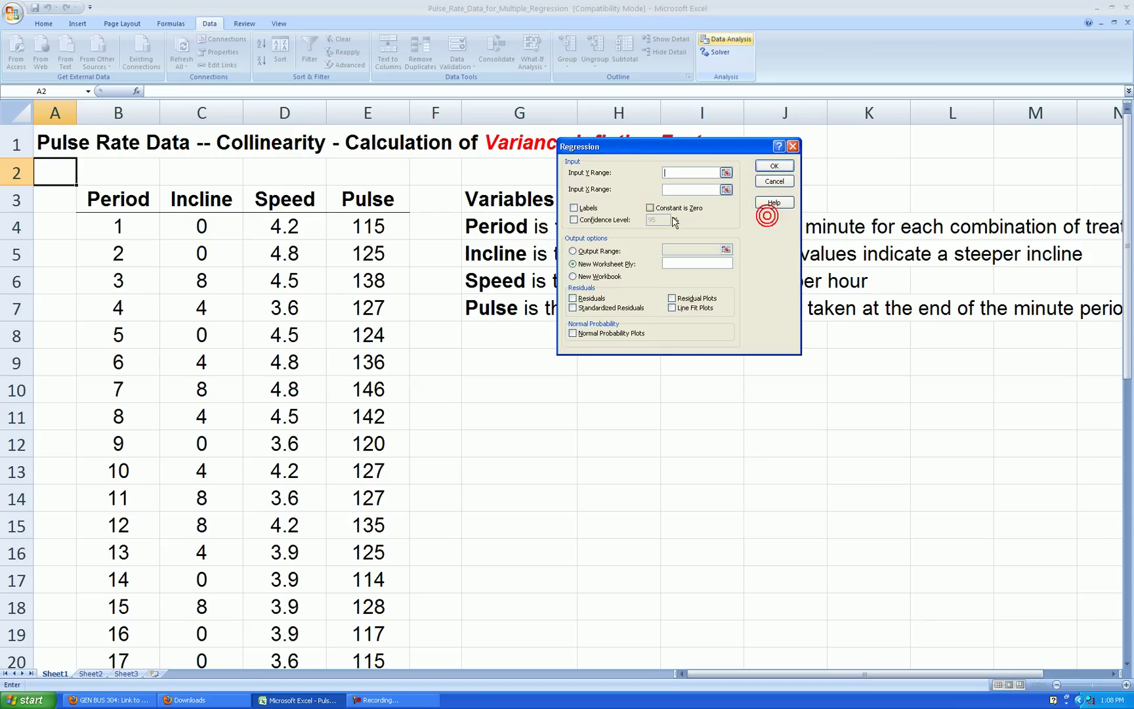
pyautogui.moveTo(365, 198); pyautogui.dragTo(368, 654)
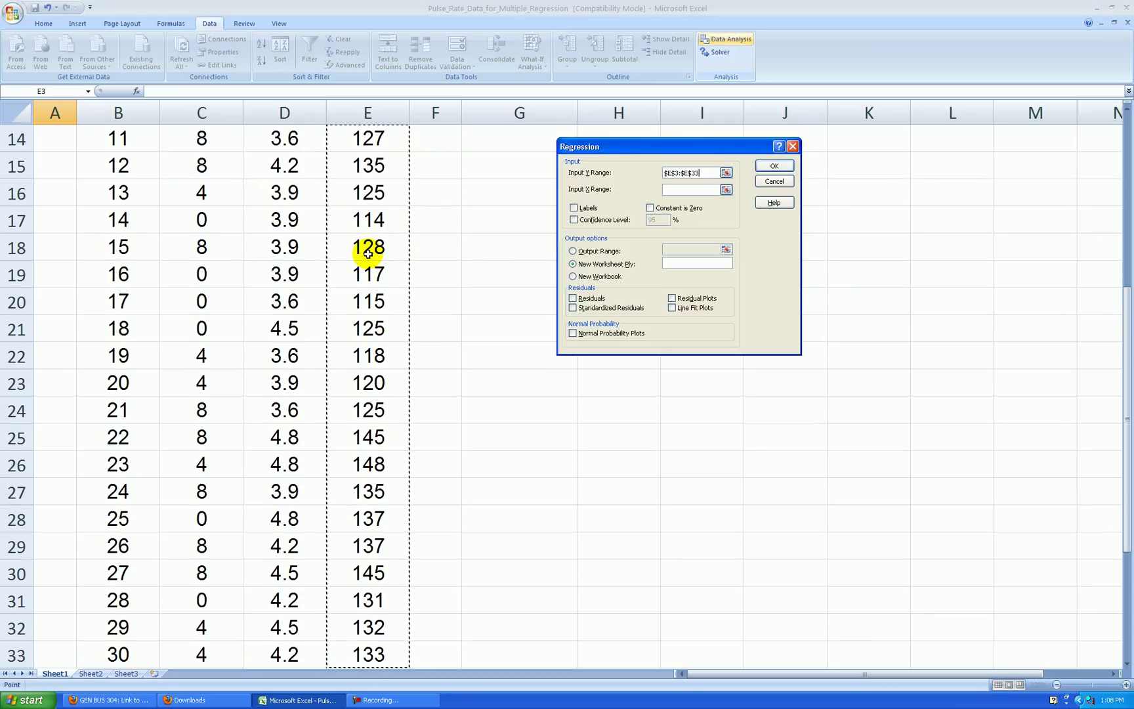
pyautogui.scroll(5, 712, 190)
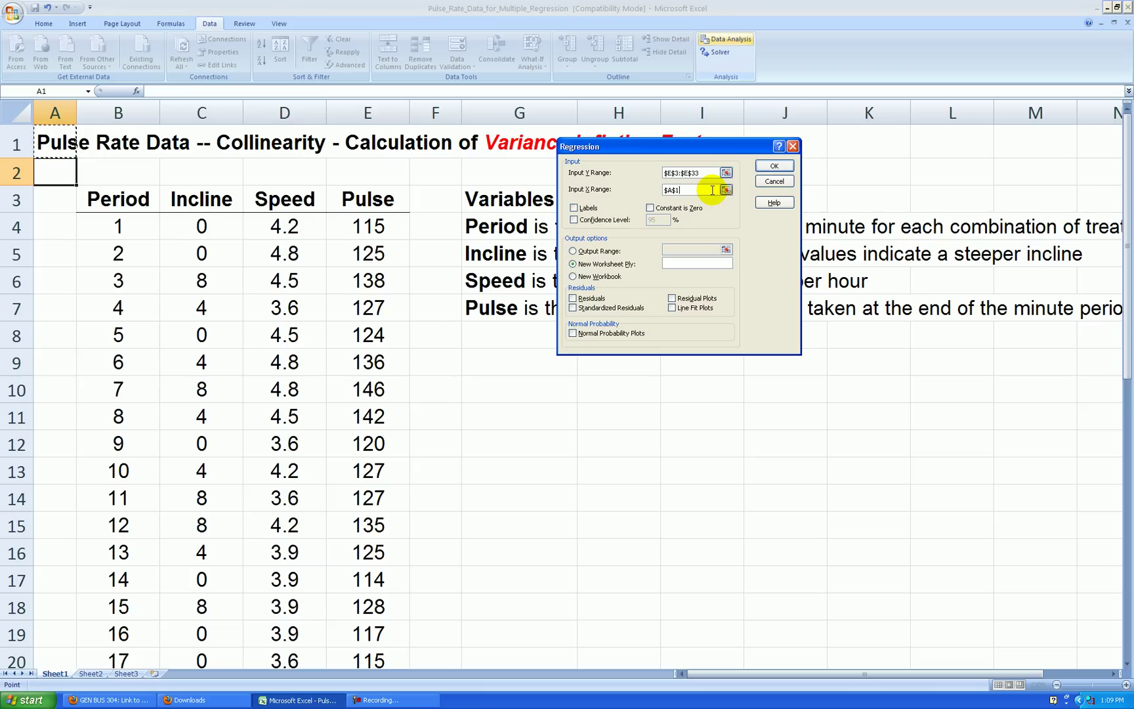
pyautogui.moveTo(207, 199); pyautogui.dragTo(285, 654)
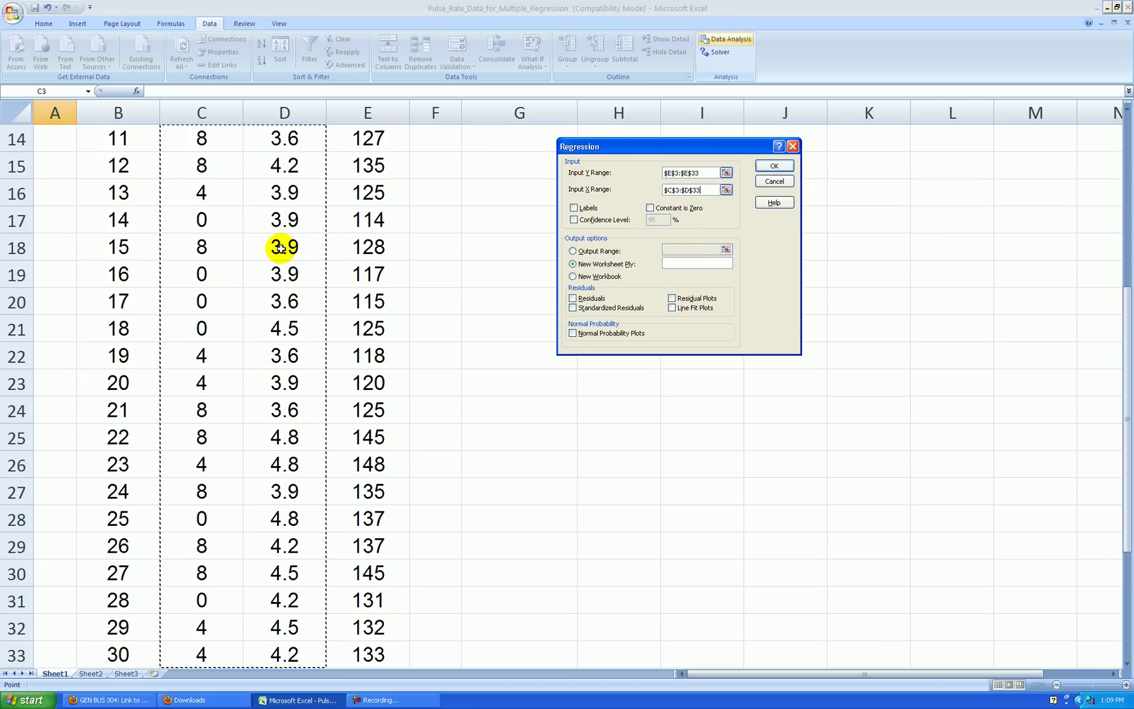
pyautogui.click(574, 208)
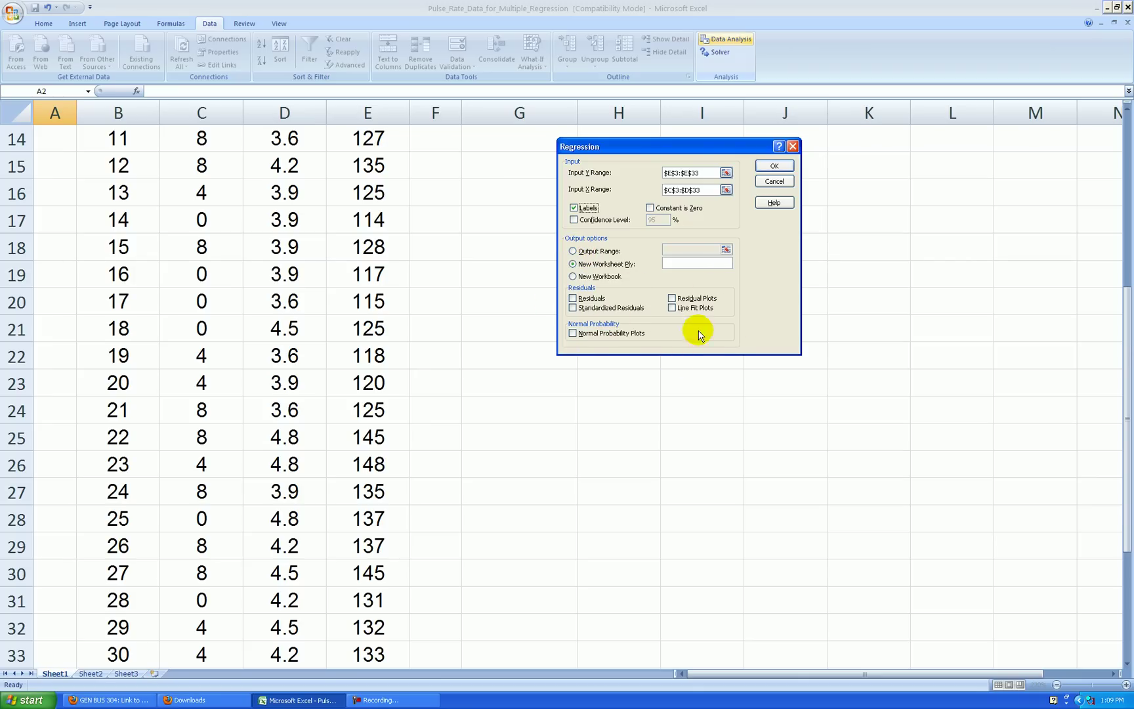
pyautogui.click(778, 166)
# - Widen column A on the output sheet so the regression statistic labels show fully
pyautogui.click(631, 320)
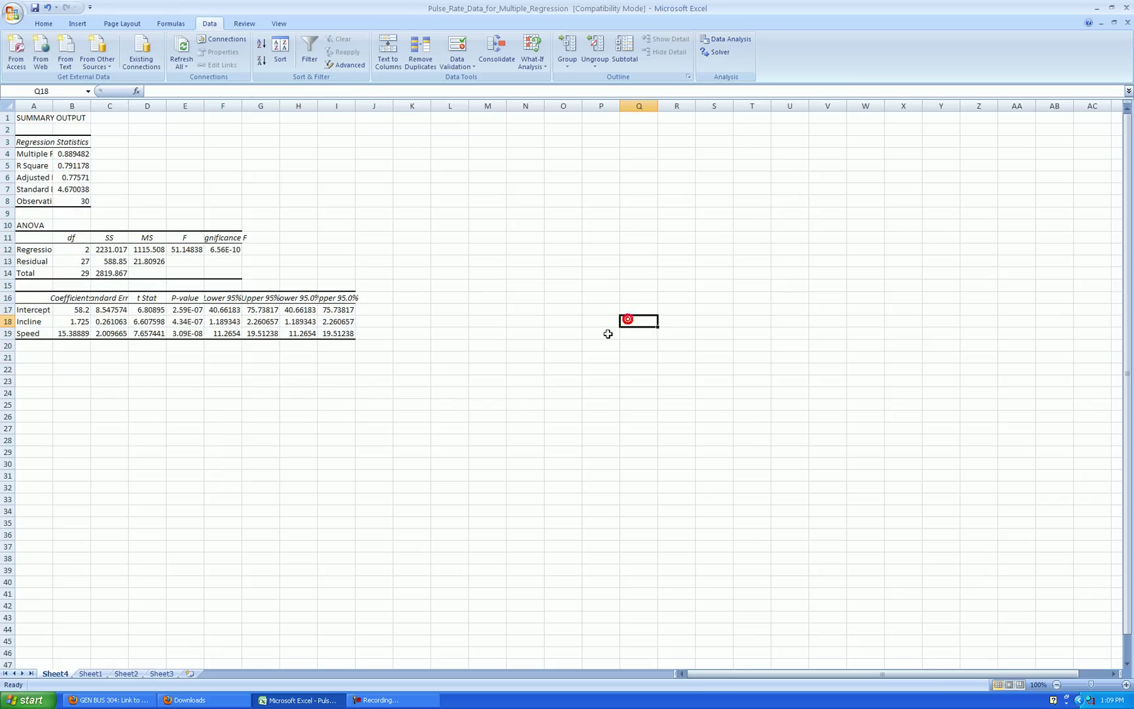
pyautogui.scroll(3, 342, 498)
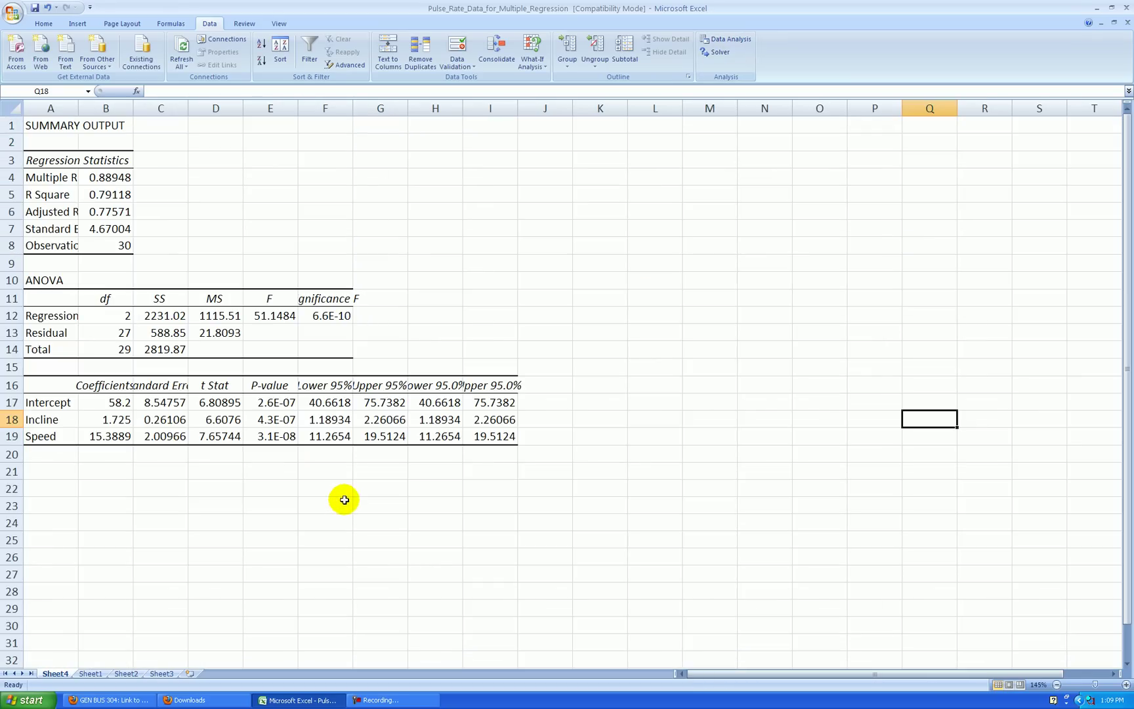
pyautogui.scroll(2, 345, 514)
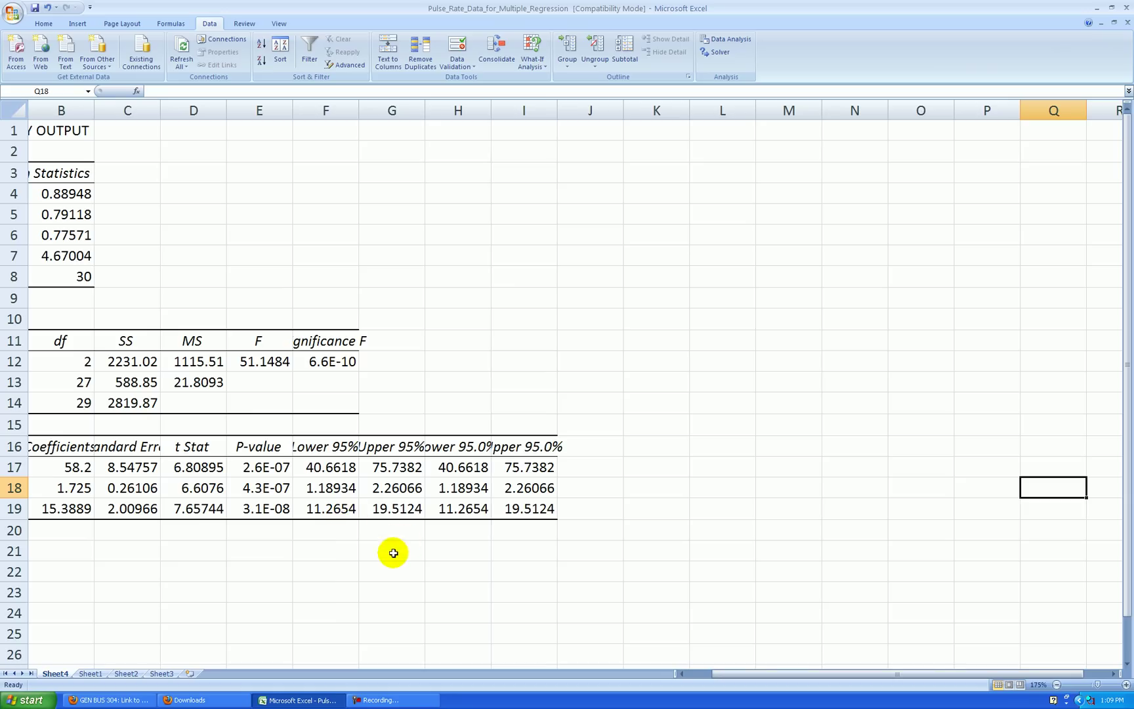
pyautogui.moveTo(767, 677); pyautogui.dragTo(743, 677)
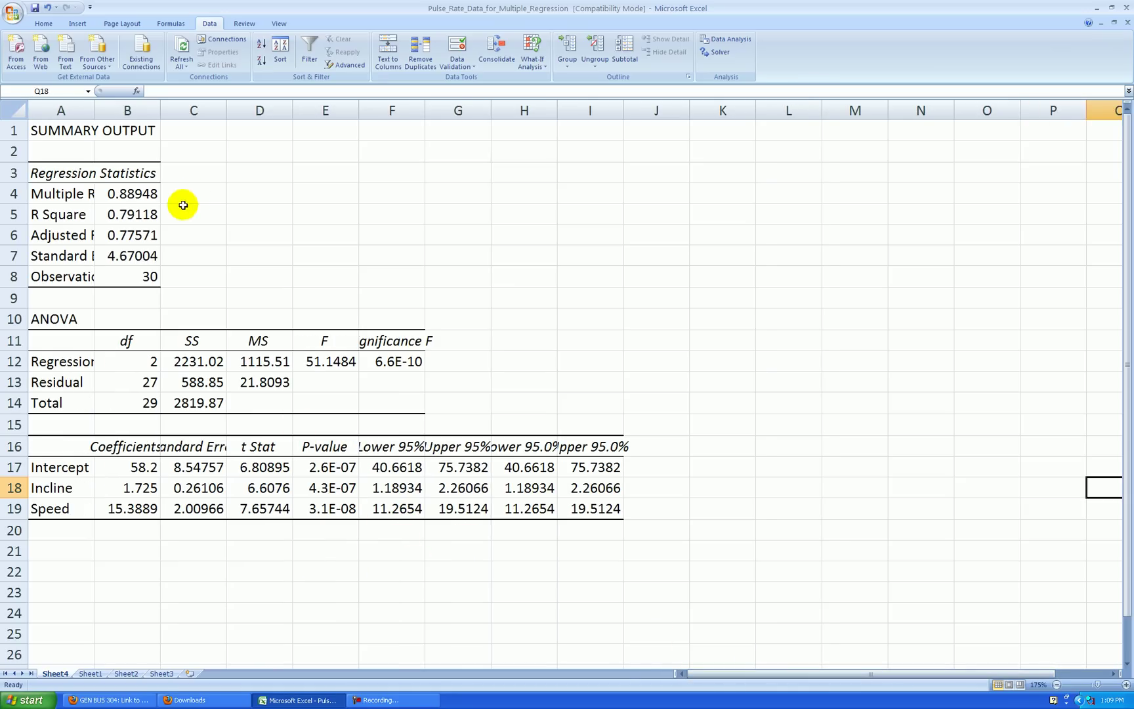
pyautogui.moveTo(96, 109); pyautogui.dragTo(118, 108)
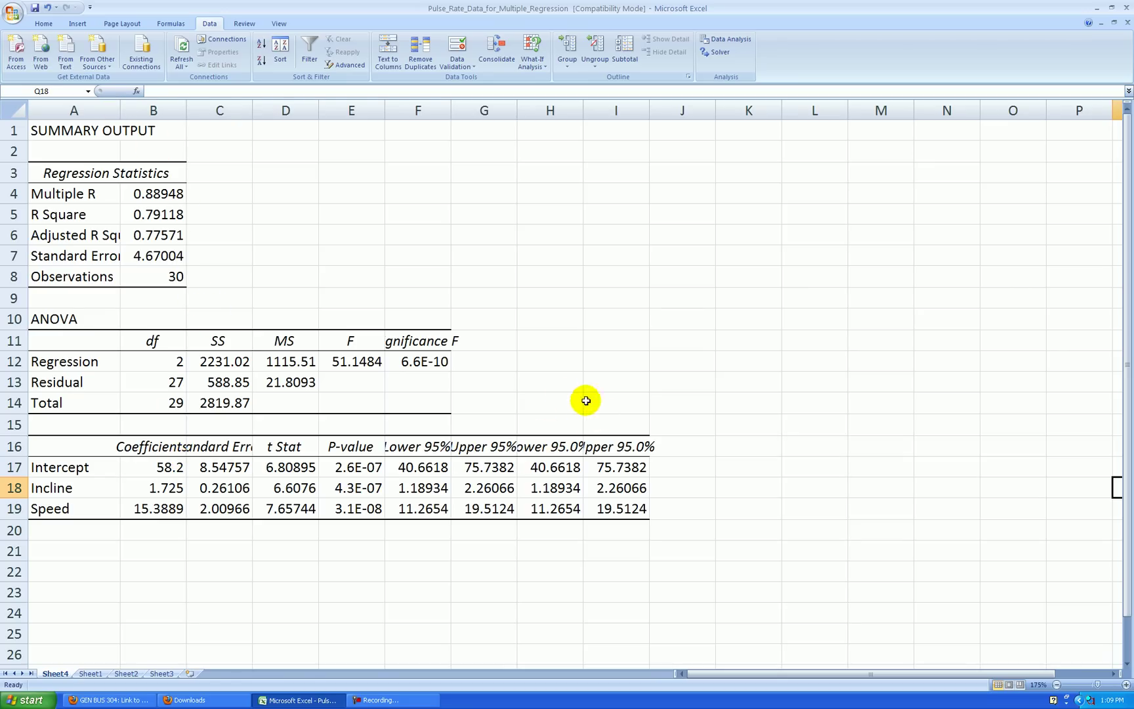
# - Clear the duplicate Lower/Upper 95.0% columns and multi-select value ranges B4:B7, C12:F14 and B17:G19
pyautogui.moveTo(581, 399); pyautogui.dragTo(665, 517)
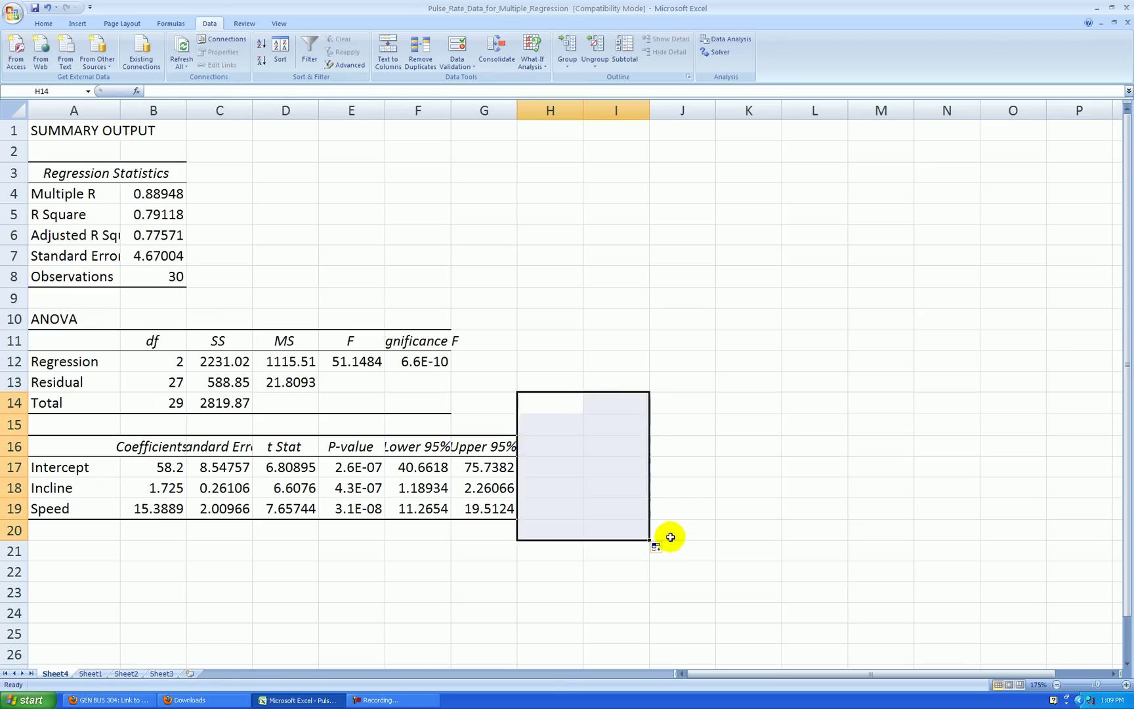
pyautogui.click(686, 512)
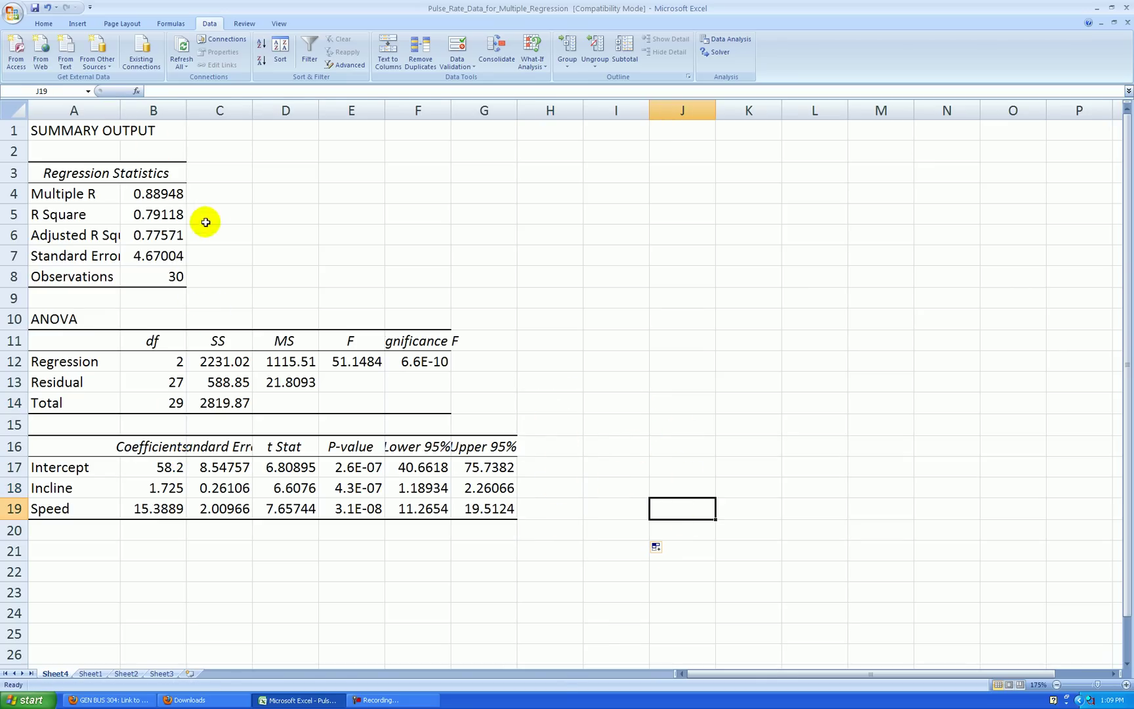
pyautogui.moveTo(174, 197); pyautogui.dragTo(168, 259)
pyautogui.moveTo(236, 360); pyautogui.dragTo(420, 403)
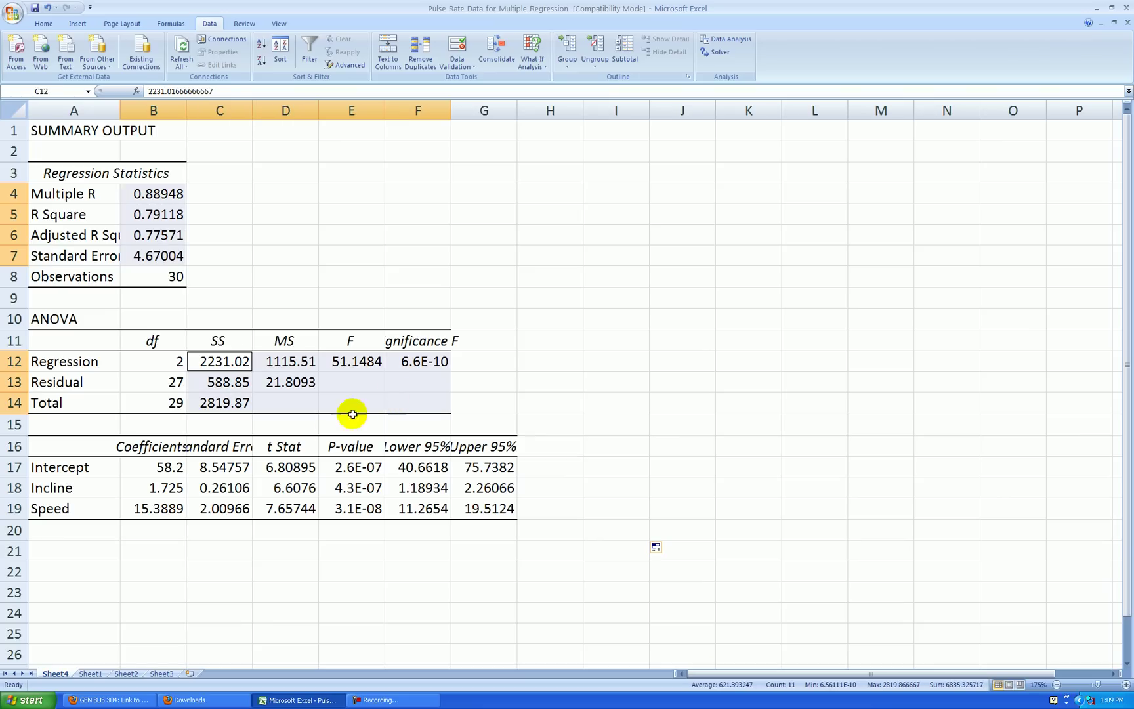
pyautogui.moveTo(169, 467); pyautogui.dragTo(511, 506)
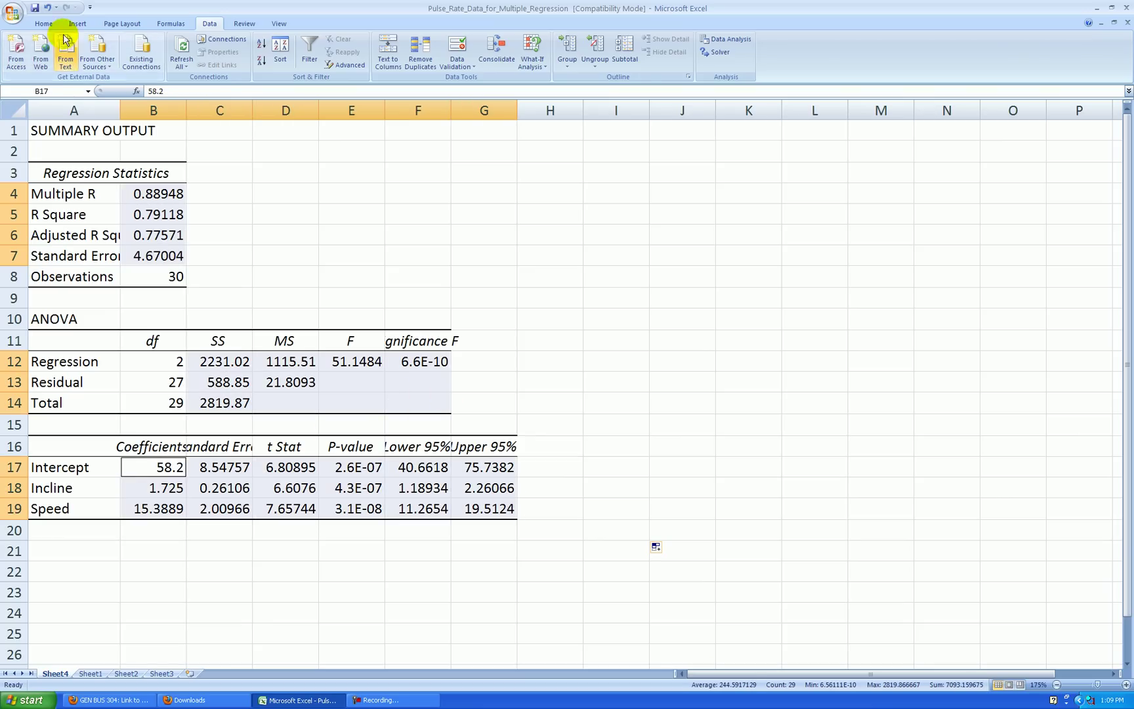
# - Format the selected regression values as numbers with three decimal places
pyautogui.click(43, 23)
pyautogui.click(431, 61)
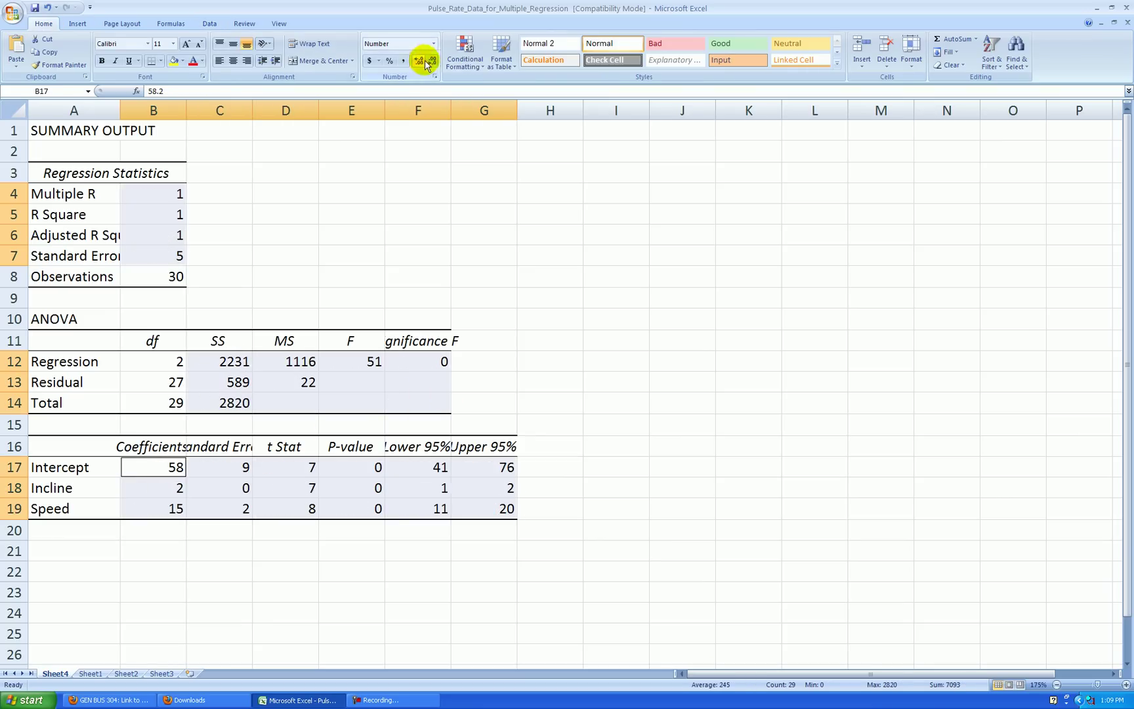
pyautogui.click(420, 61)
pyautogui.click(420, 61)
pyautogui.click(420, 61)
pyautogui.click(682, 298)
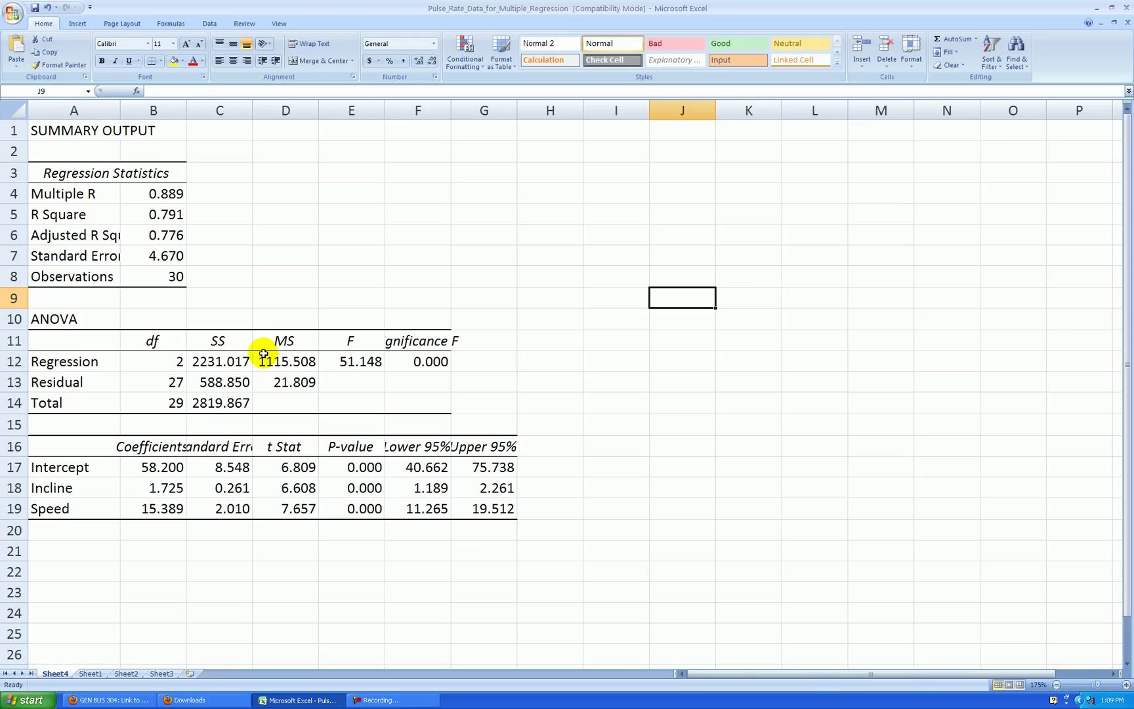
# - Format the ANOVA SS and MS values with one decimal and thousands separators
pyautogui.moveTo(237, 361); pyautogui.dragTo(286, 403)
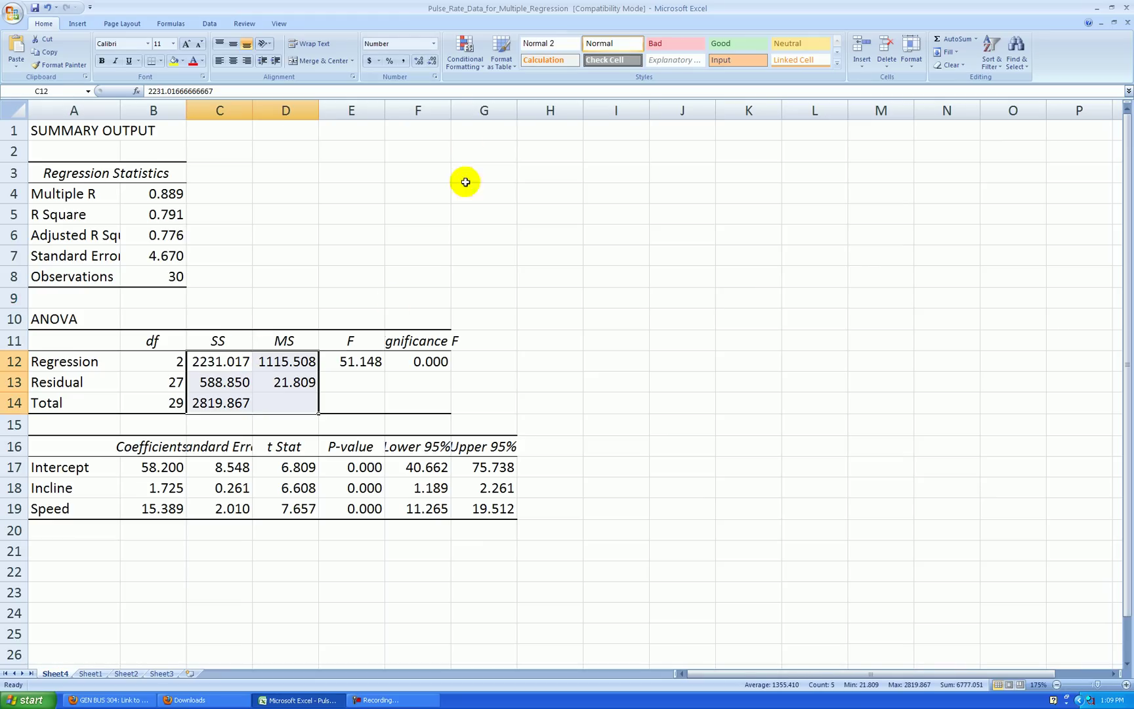
pyautogui.click(434, 77)
pyautogui.click(707, 193)
pyautogui.click(707, 193)
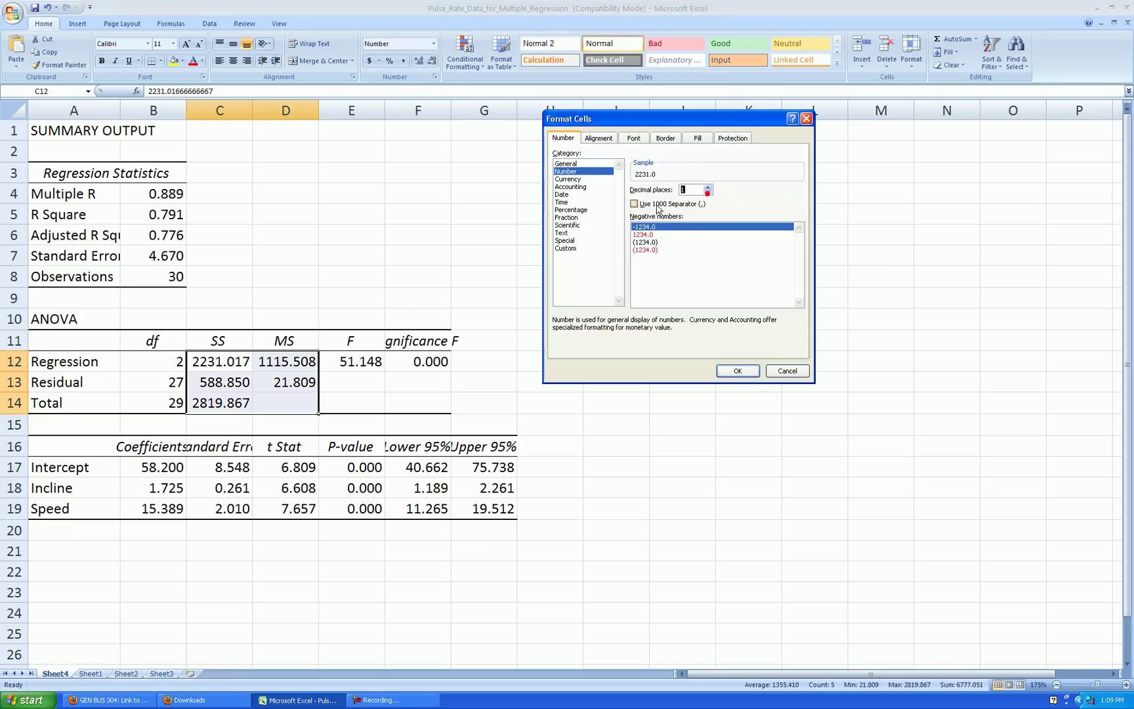
pyautogui.click(634, 204)
pyautogui.click(732, 373)
pyautogui.click(729, 361)
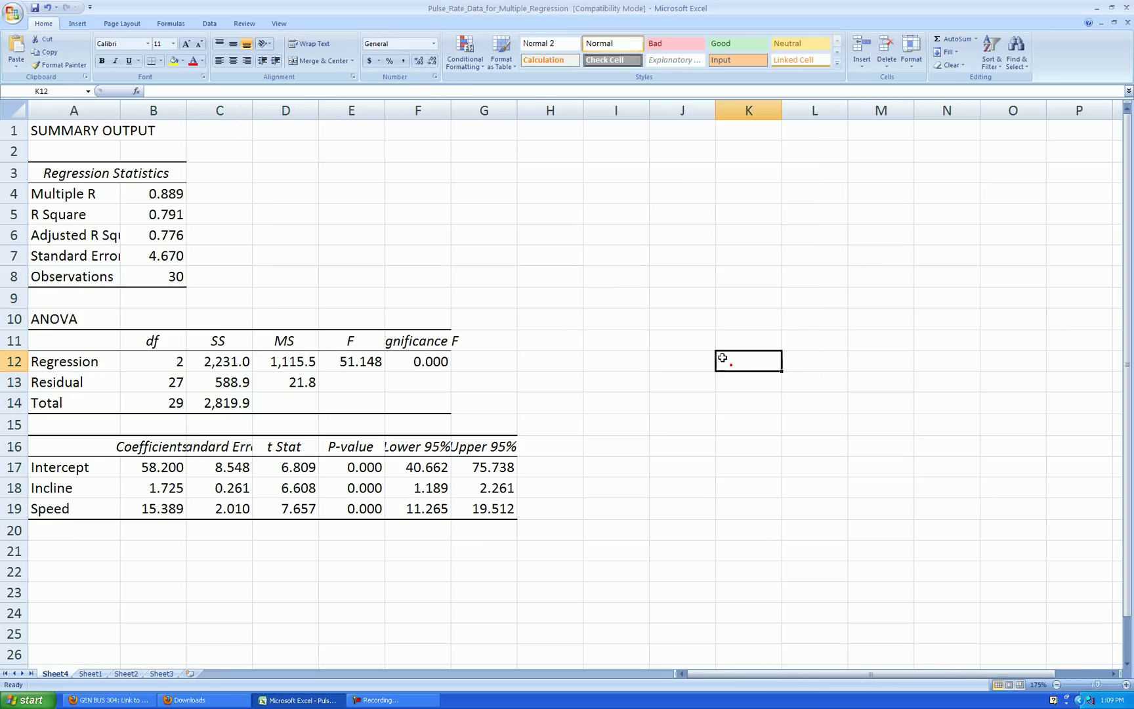
# - Shorten the statistic labels to 'Adj R Square' and 'St Error'
pyautogui.click(85, 235)
pyautogui.click(183, 91)
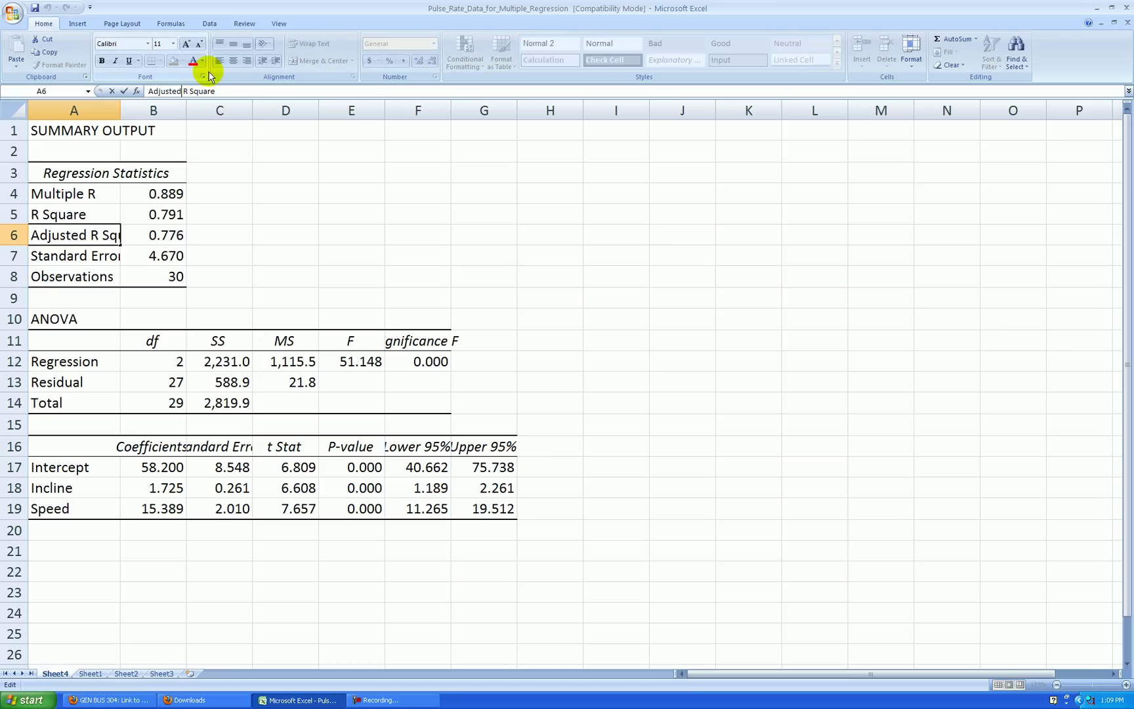
pyautogui.press('Return')
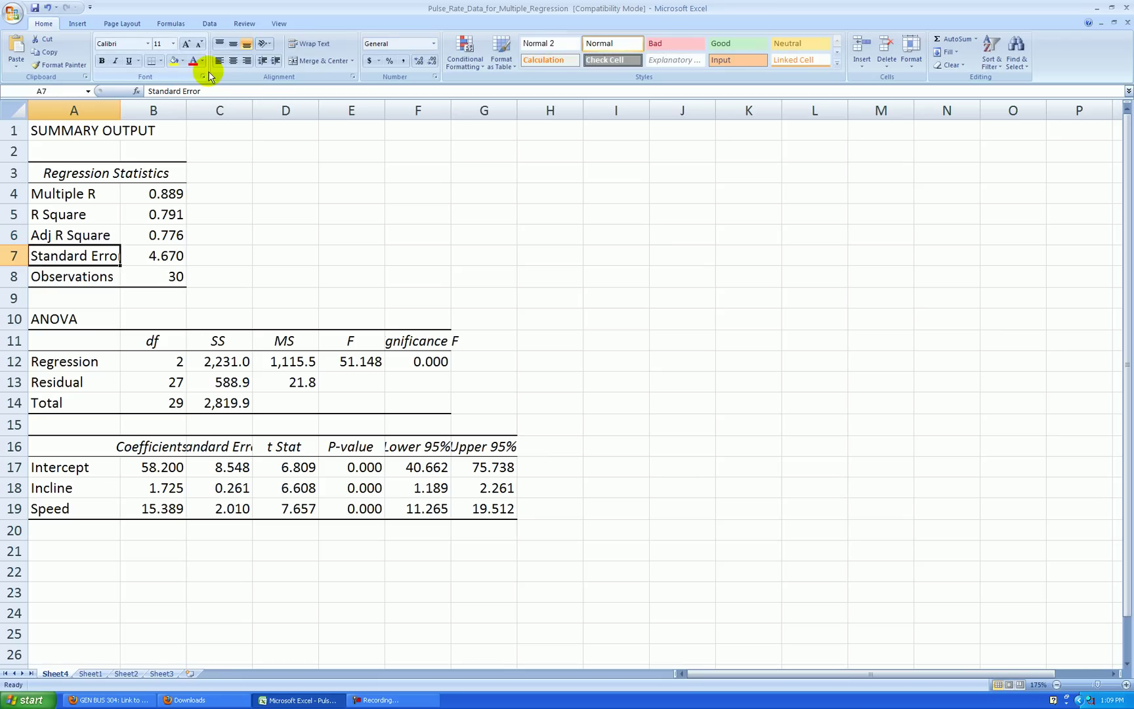
pyautogui.click(181, 91)
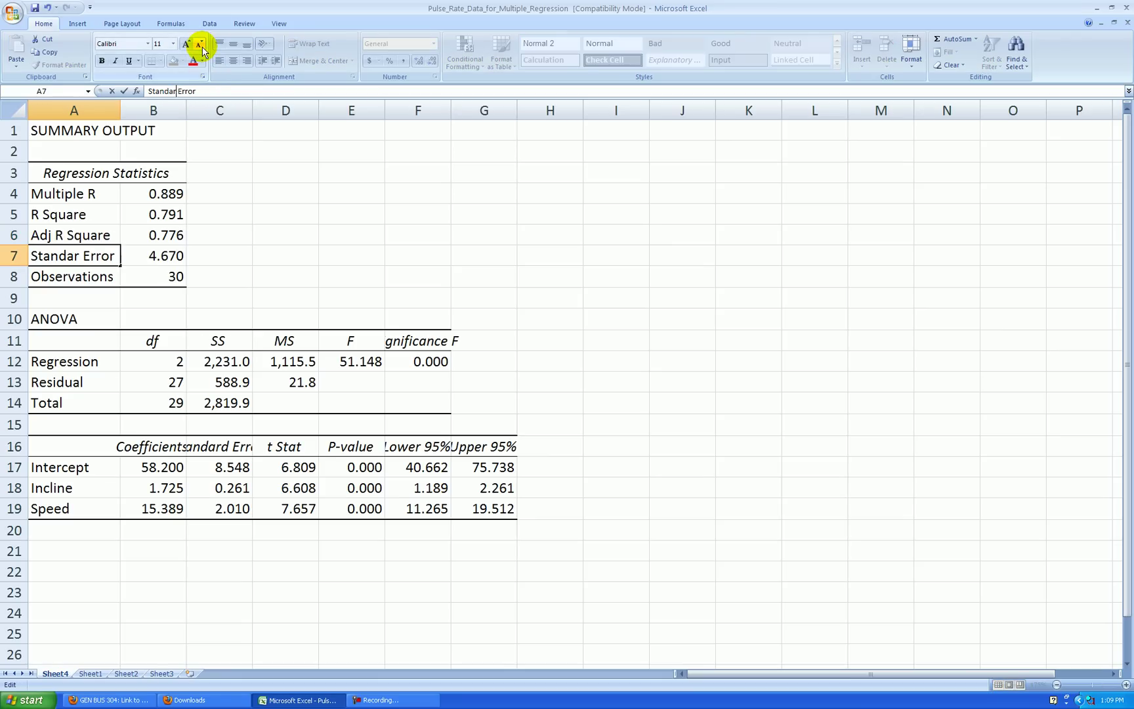
pyautogui.press('Return')
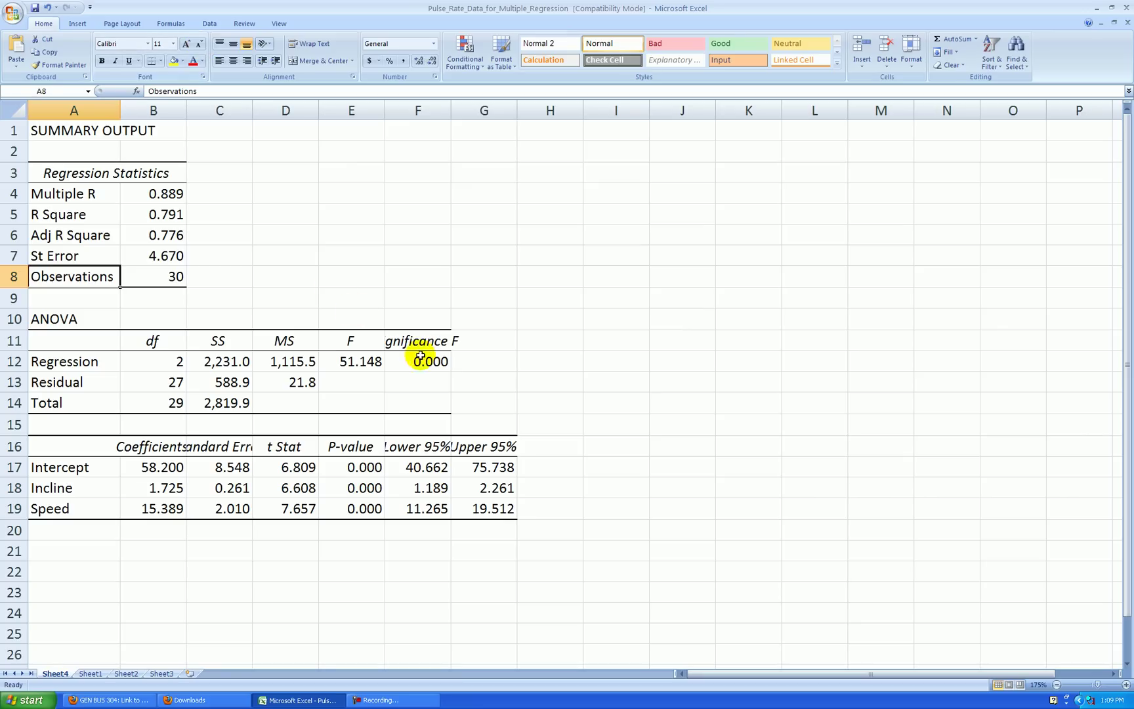
# - Rename the headers to 'Sign. F', 'Coeffs' and 'St Error', then select columns F and G
pyautogui.click(420, 340)
pyautogui.write('Sign.')
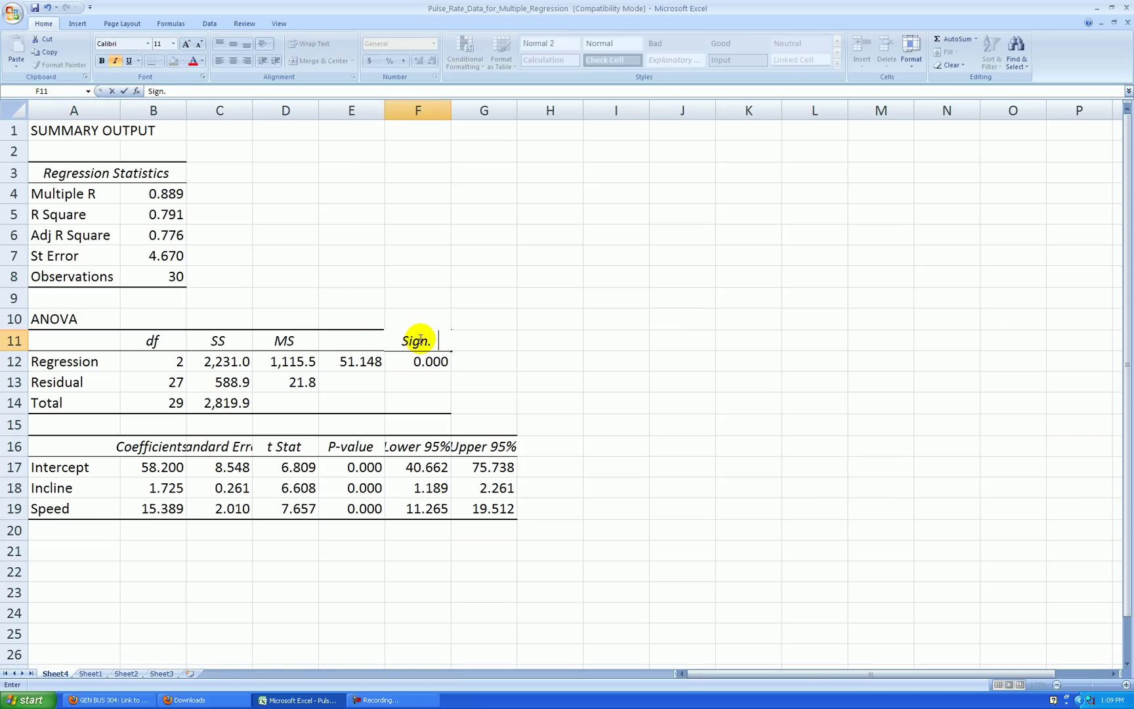
pyautogui.write(' F')
pyautogui.press('Return')
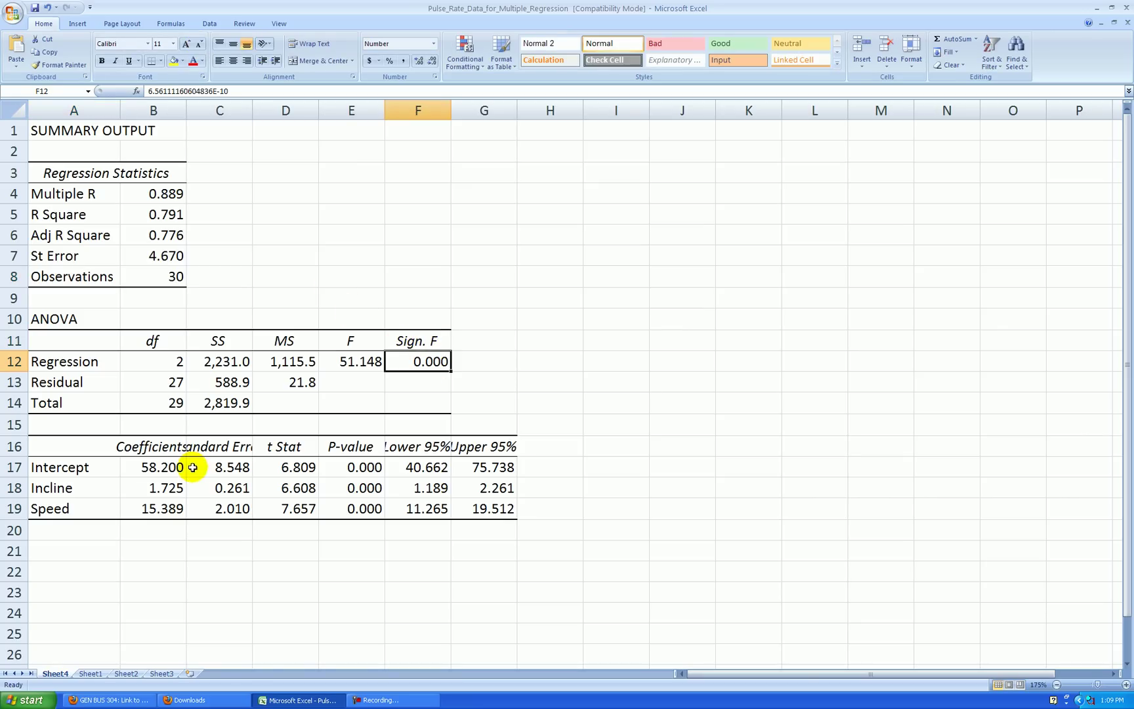
pyautogui.click(176, 446)
pyautogui.write('Coeffs')
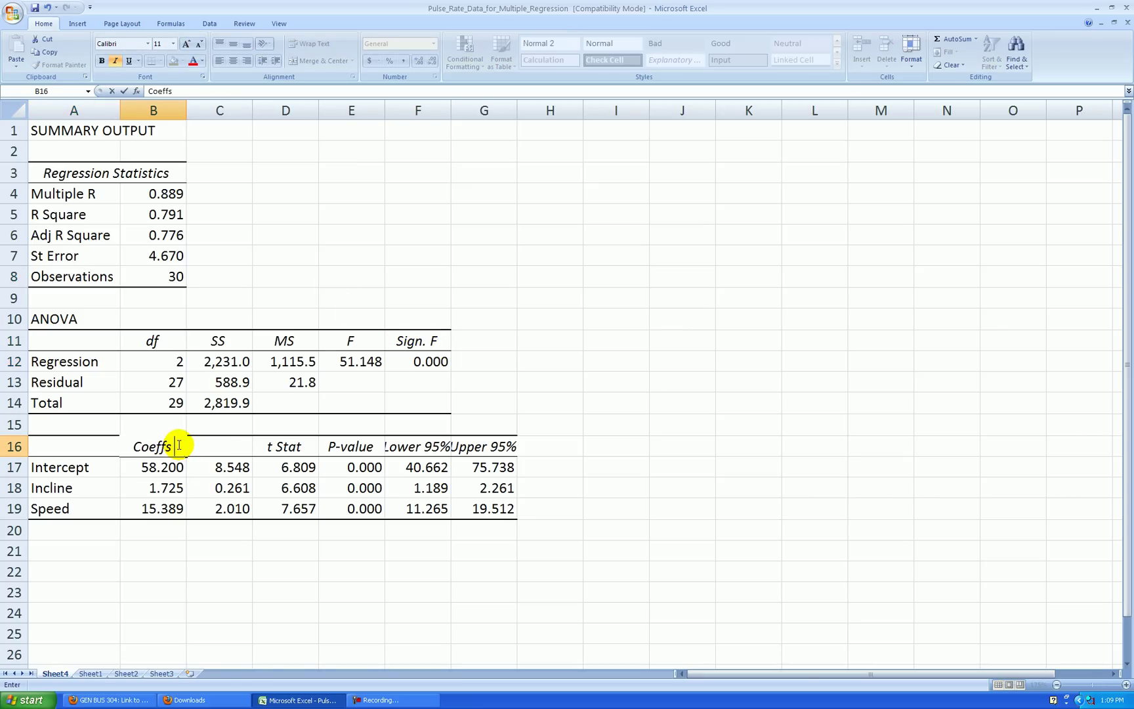
pyautogui.press('Tab')
pyautogui.write('St Erro')
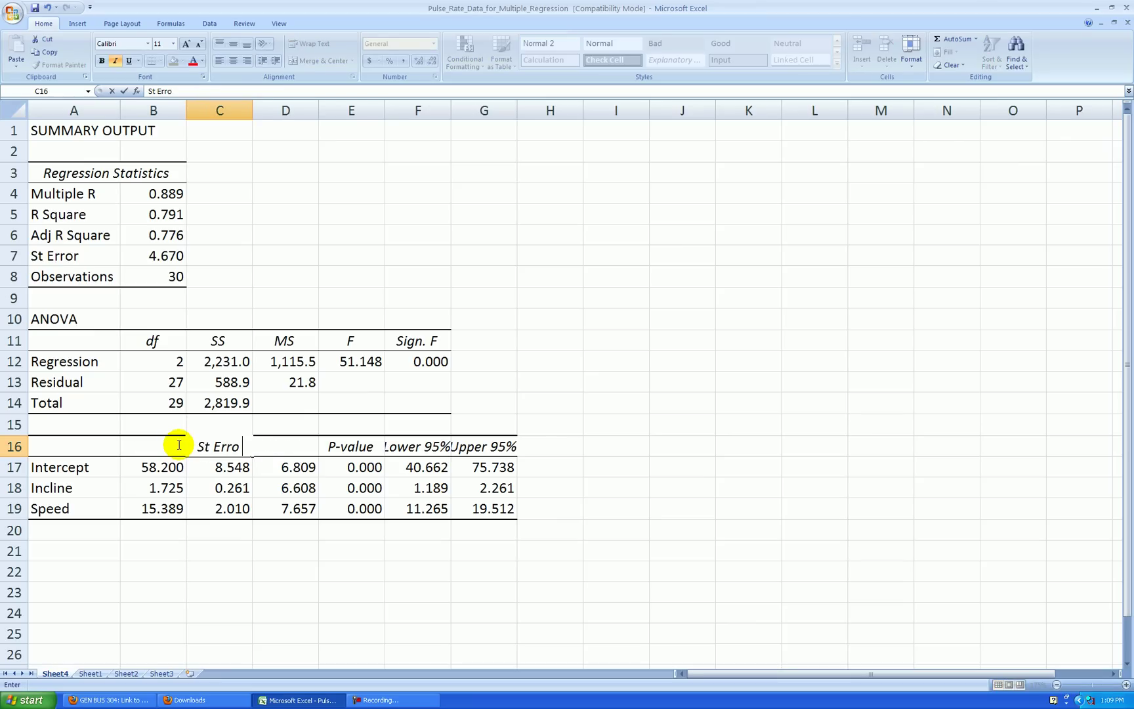
pyautogui.write('r')
pyautogui.press('Return')
pyautogui.moveTo(439, 112); pyautogui.dragTo(467, 112)
# - Widen columns F and G so the Lower 95% and Upper 95% headers fit
pyautogui.click(562, 227)
pyautogui.scroll(-3, 590, 281)
pyautogui.scroll(1, 590, 282)
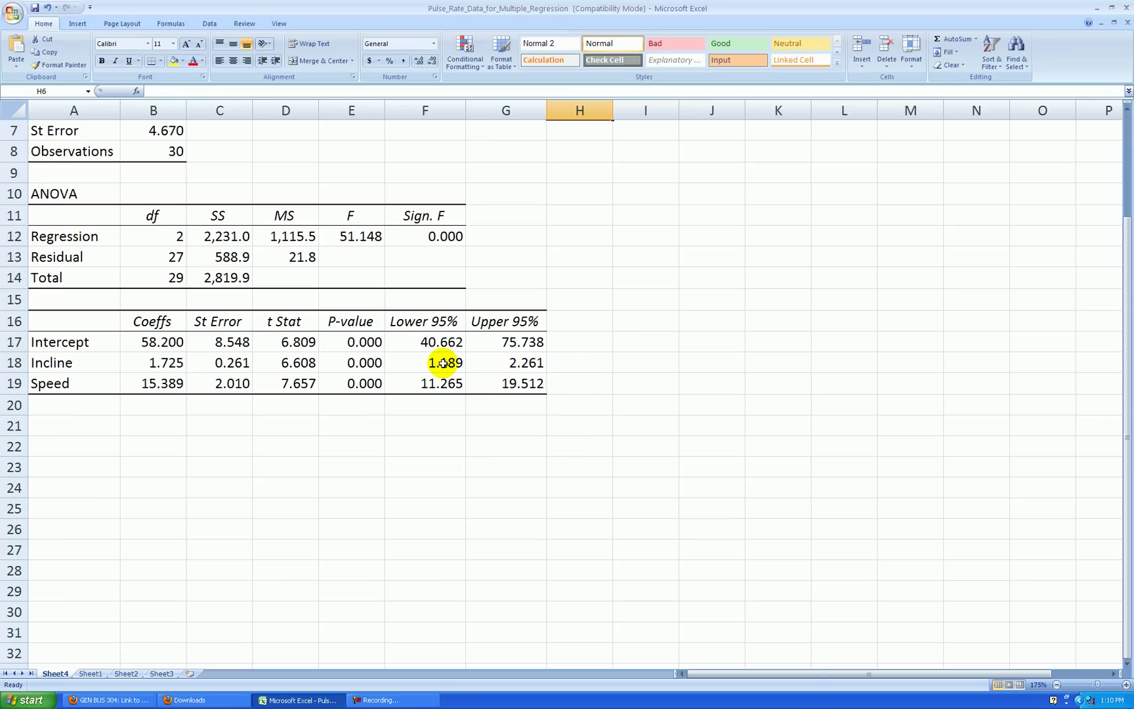
# - Inspect the Incline coefficient, standard error and t Stat, plus the residual degrees of freedom
pyautogui.moveTo(443, 363); pyautogui.dragTo(501, 384)
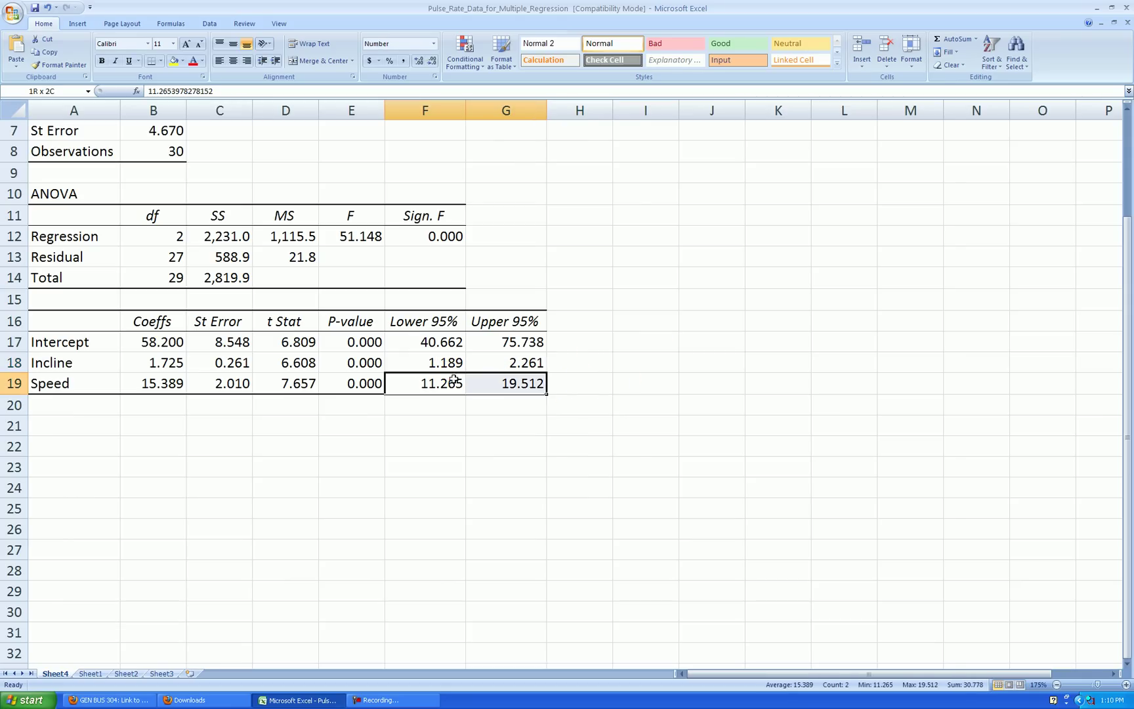
pyautogui.click(229, 363)
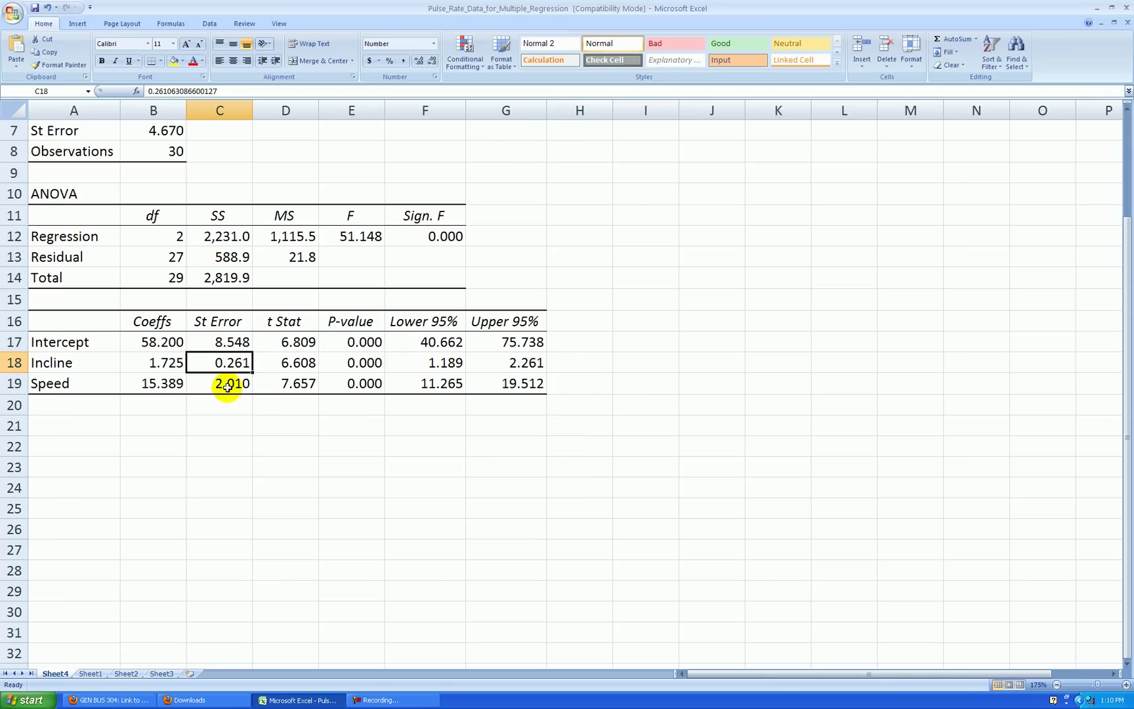
pyautogui.click(172, 364)
pyautogui.click(223, 365)
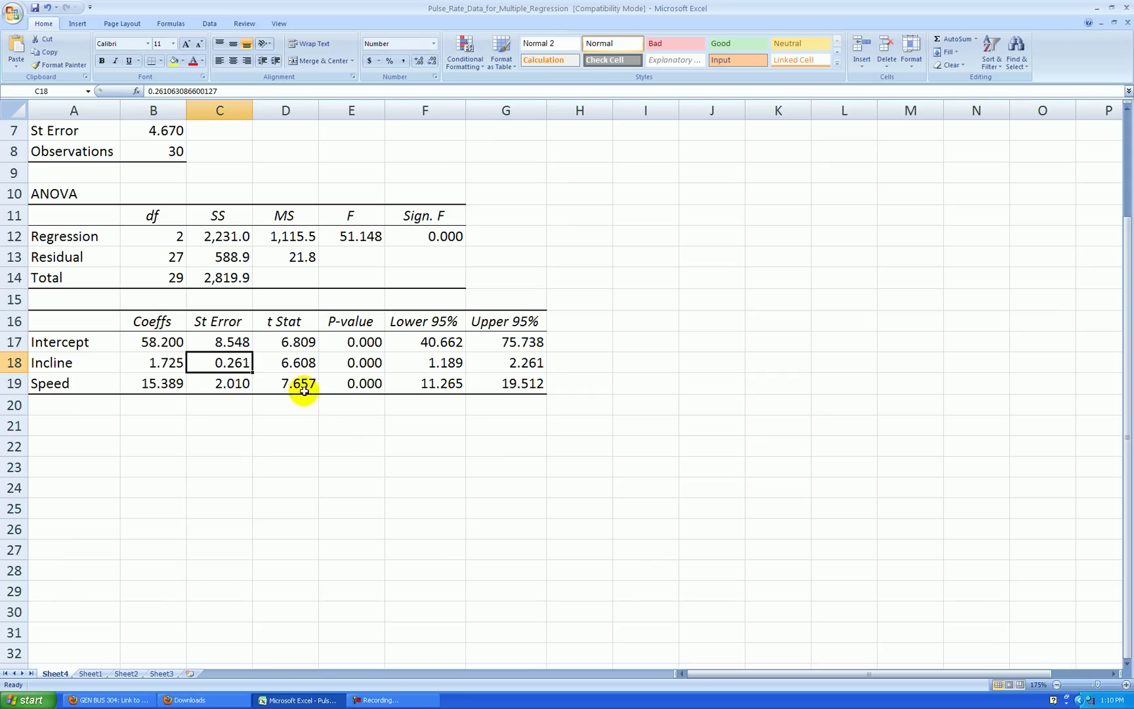
pyautogui.click(303, 361)
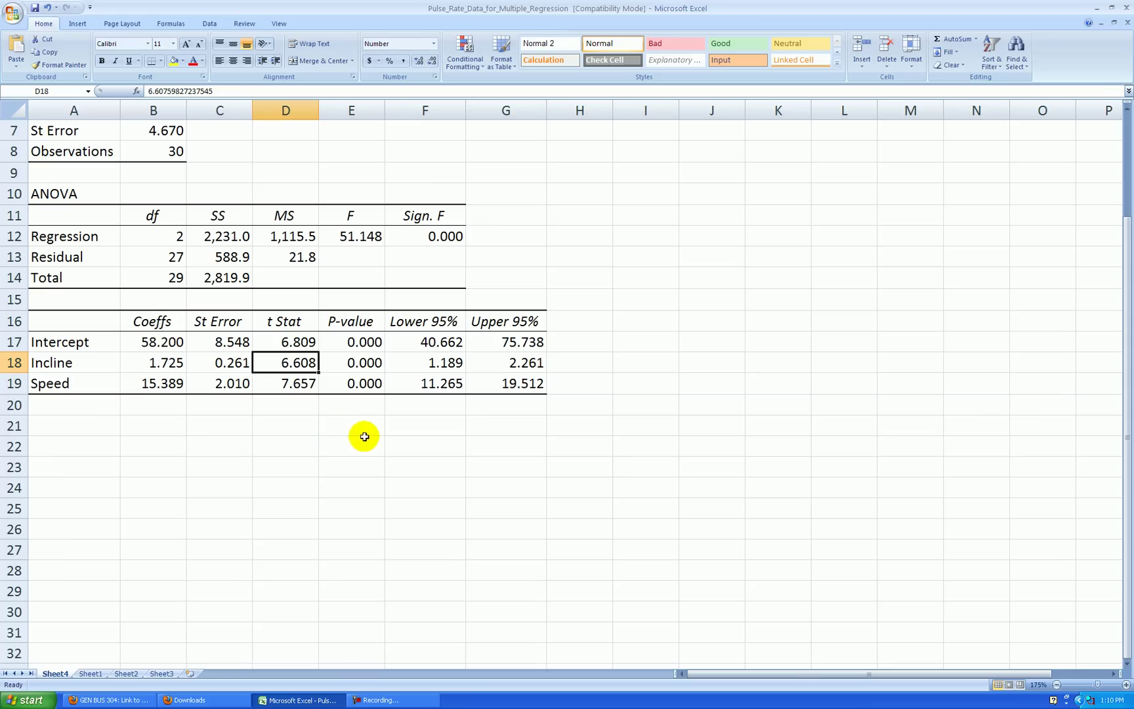
pyautogui.click(171, 261)
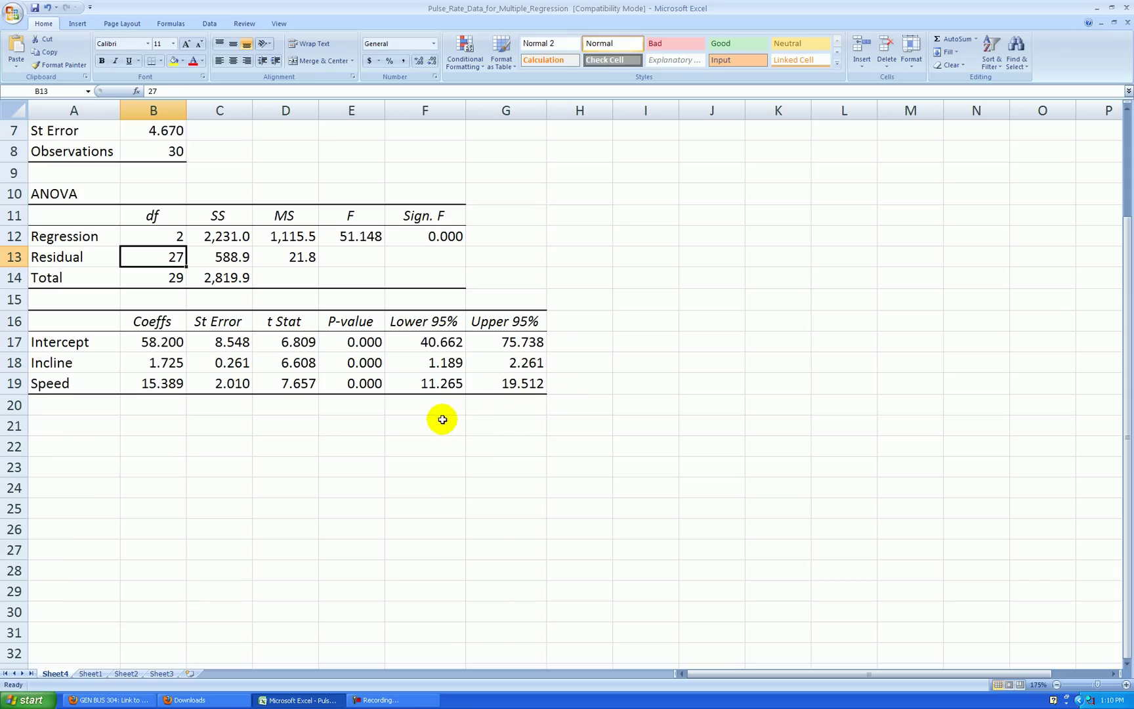
# - Clear the Lower 95% and Upper 95% columns from the coefficient table
pyautogui.moveTo(442, 420); pyautogui.dragTo(557, 309)
pyautogui.click(622, 336)
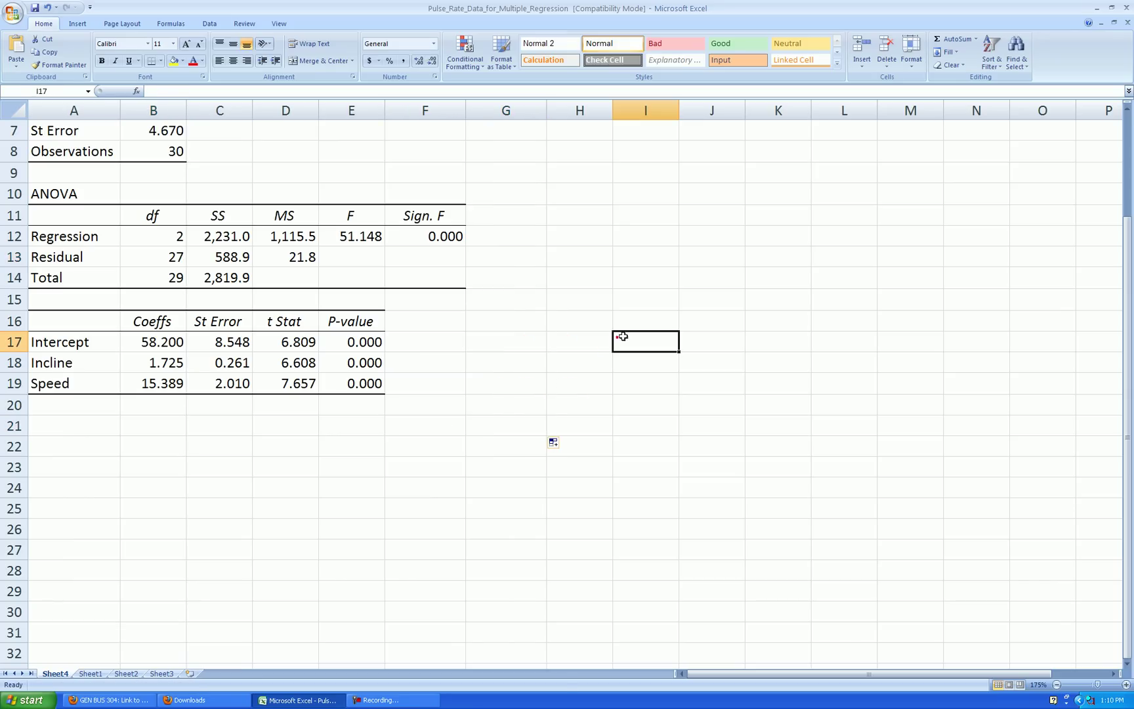
pyautogui.scroll(2, 539, 336)
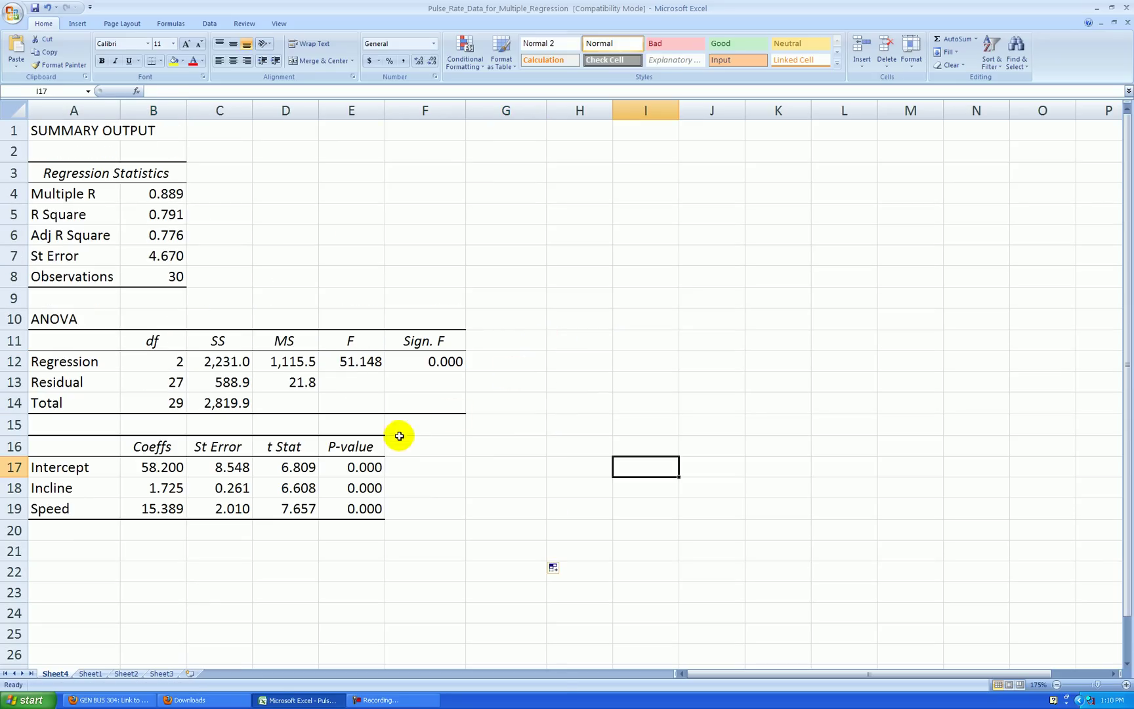
pyautogui.scroll(-1, 542, 407)
# - Extend the P-value header formatting across F16:G16 with the fill handle
pyautogui.click(363, 380)
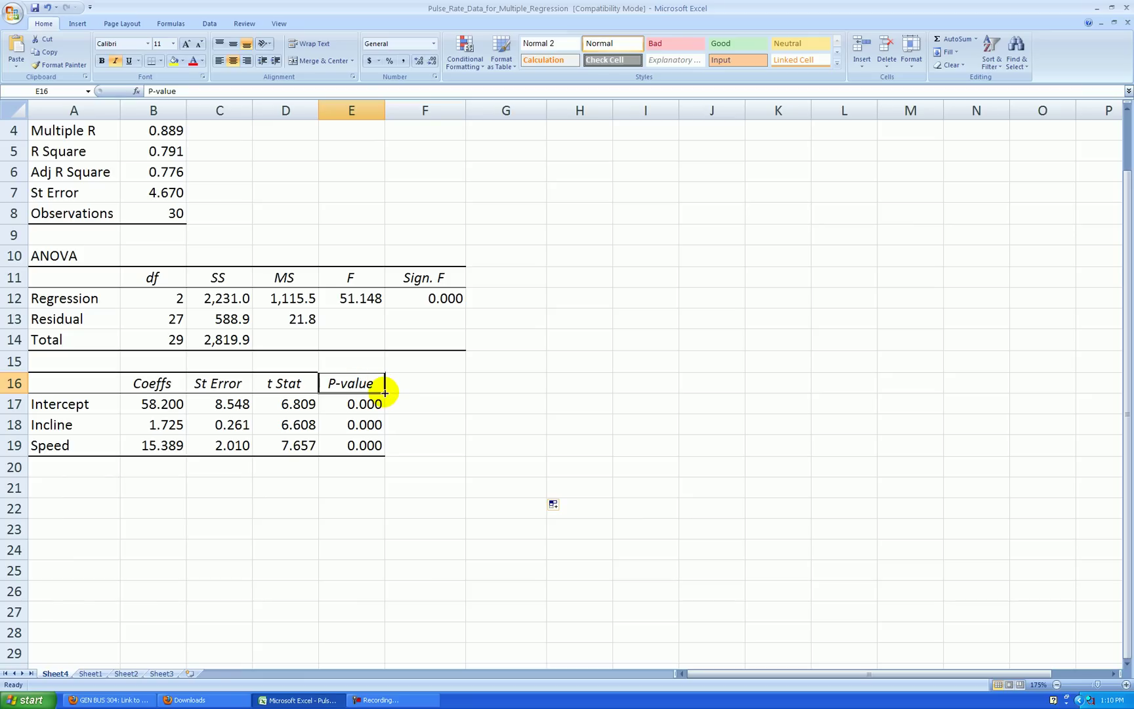
pyautogui.moveTo(384, 392); pyautogui.dragTo(531, 392)
pyautogui.click(661, 401)
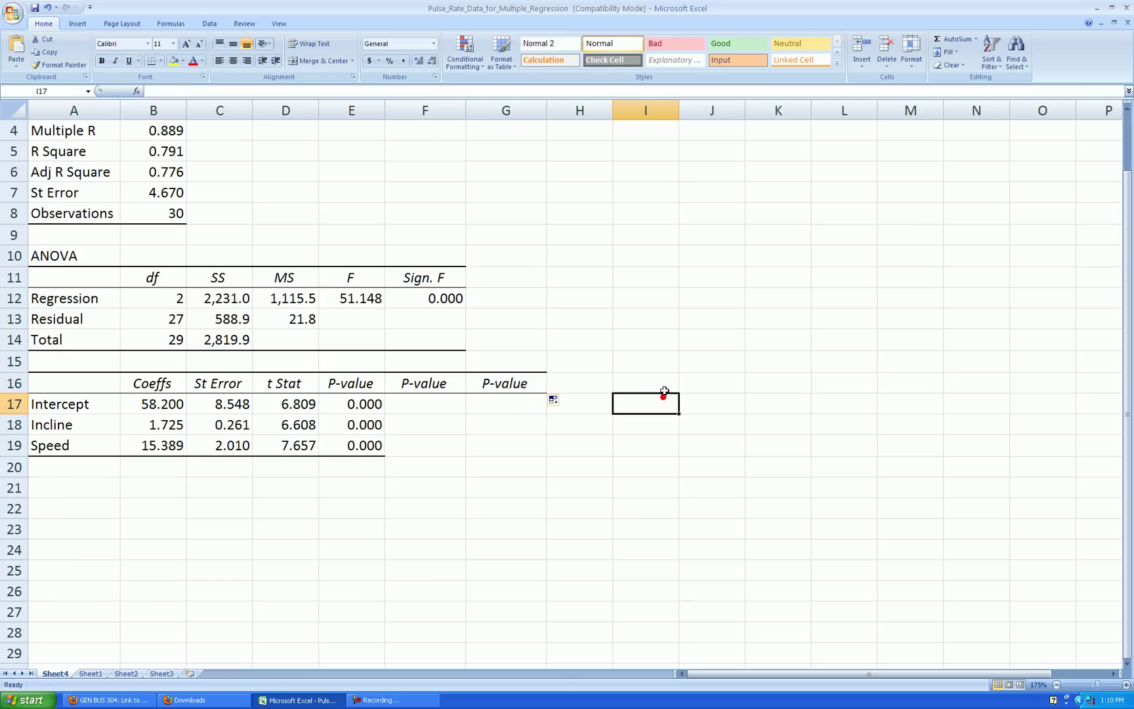
pyautogui.scroll(-2, 663, 393)
pyautogui.moveTo(376, 263); pyautogui.dragTo(368, 320)
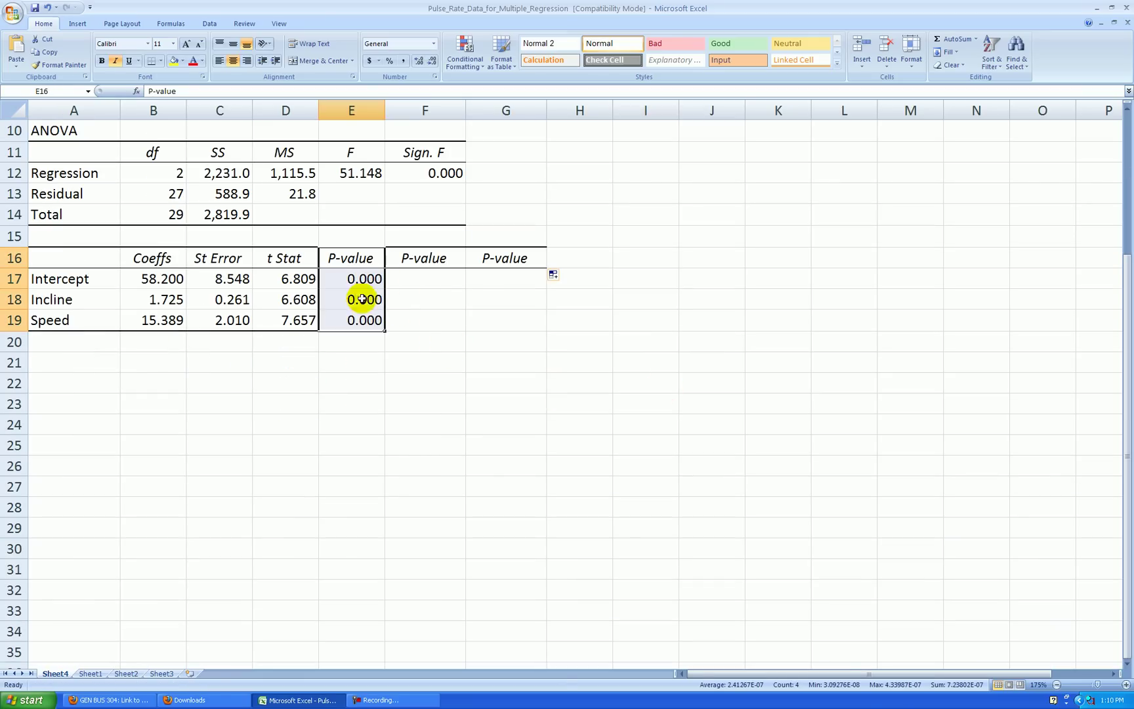
pyautogui.click(492, 321)
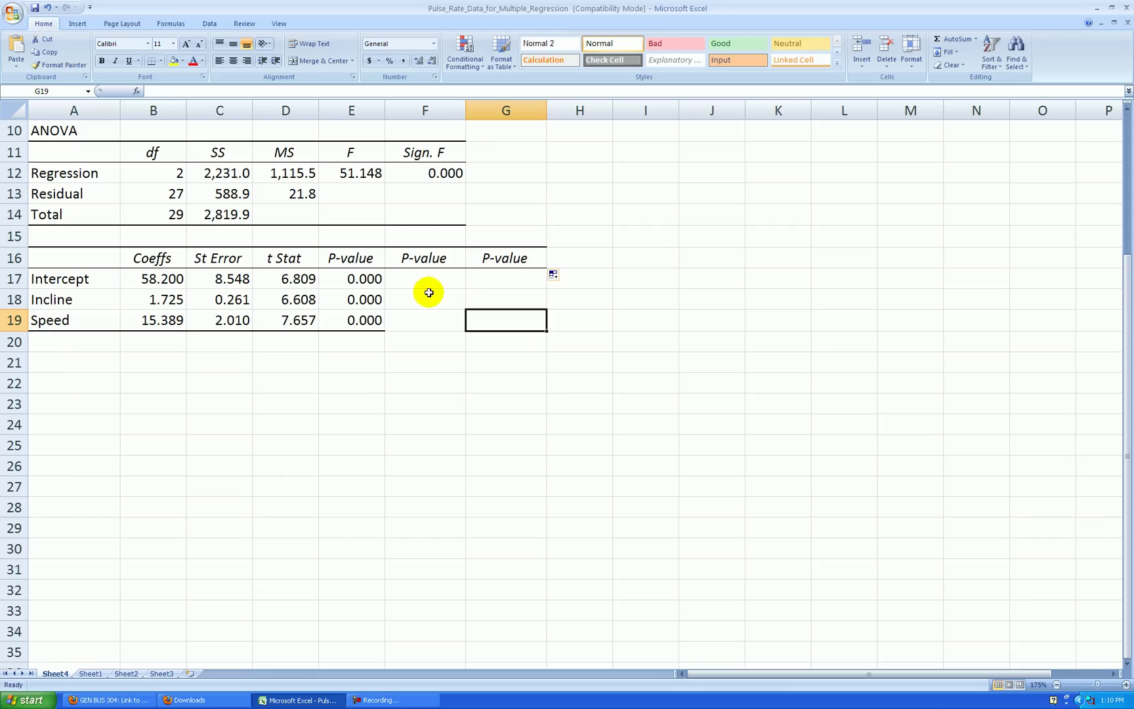
# - Label the two new columns 'VIF' and 'Sxj' in F16 and G16
pyautogui.click(436, 262)
pyautogui.write('VIF')
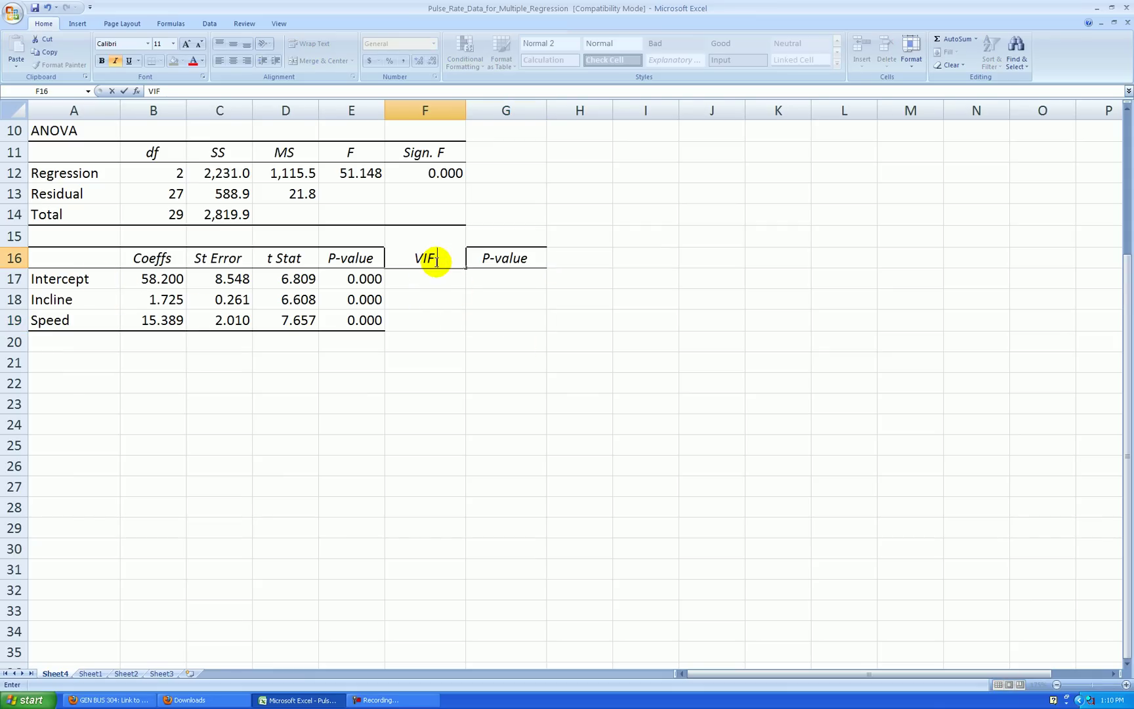
pyautogui.press('Tab')
pyautogui.write('Sx')
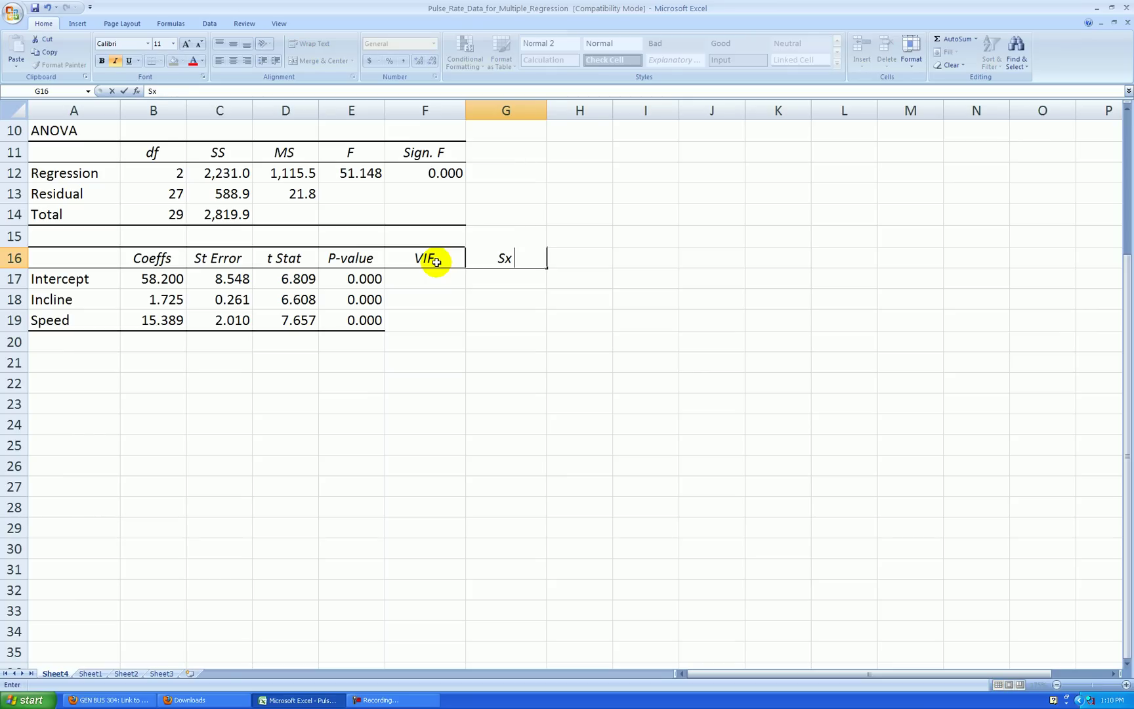
pyautogui.write('j')
pyautogui.press('Return')
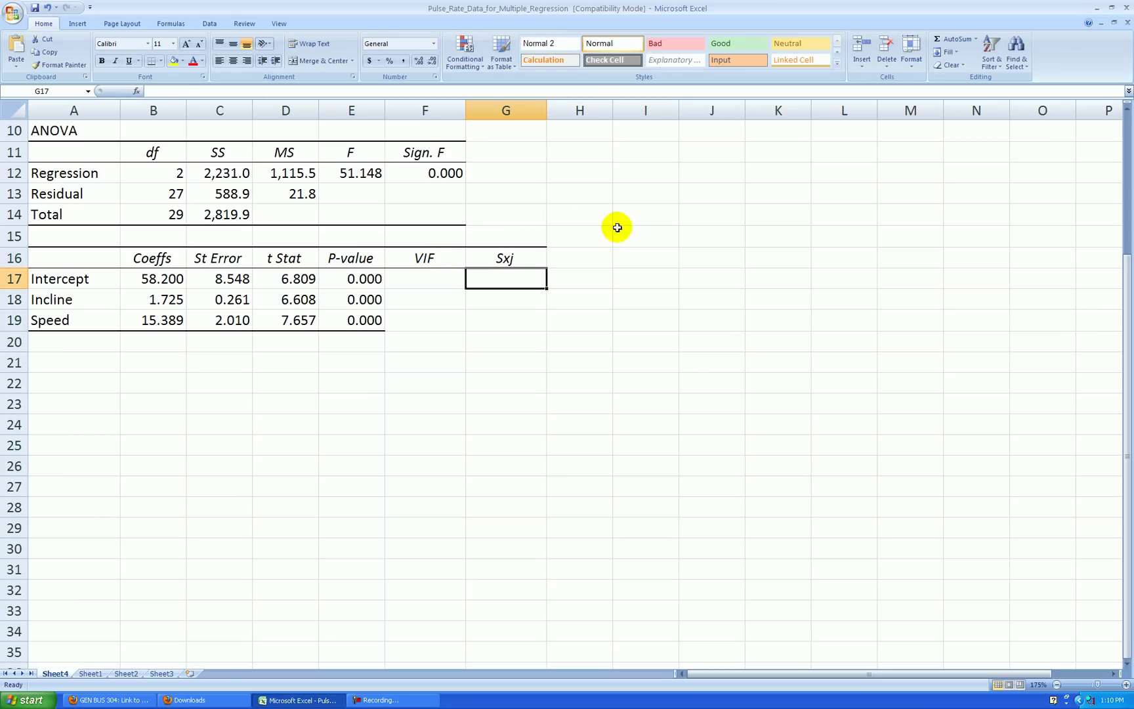
pyautogui.click(587, 259)
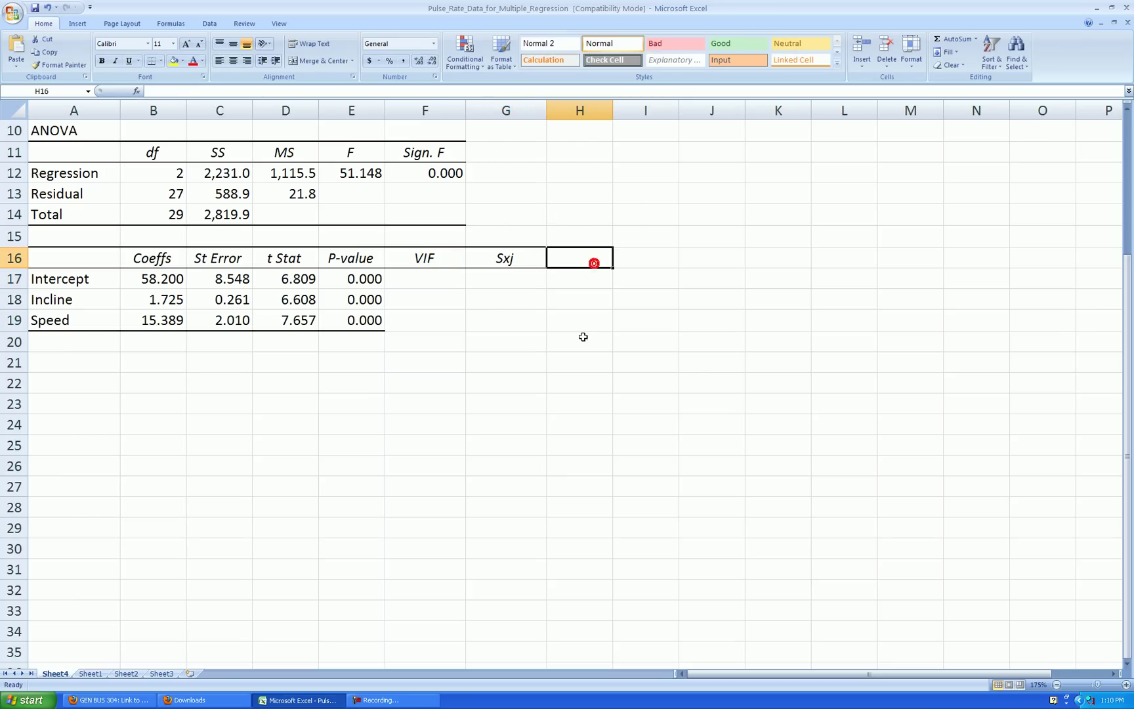
pyautogui.moveTo(513, 298); pyautogui.dragTo(514, 320)
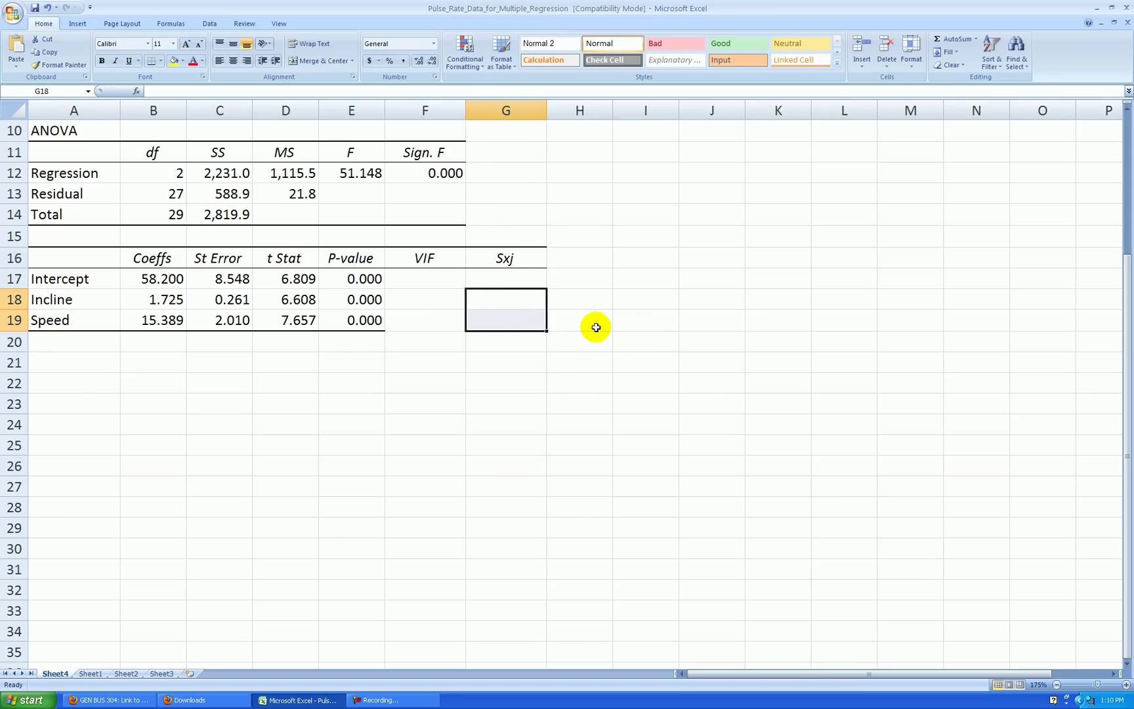
pyautogui.click(592, 324)
# - Copy the VIF_j equation object from Sheet2 and paste it beside the regression output on Sheet4
pyautogui.scroll(3, 484, 312)
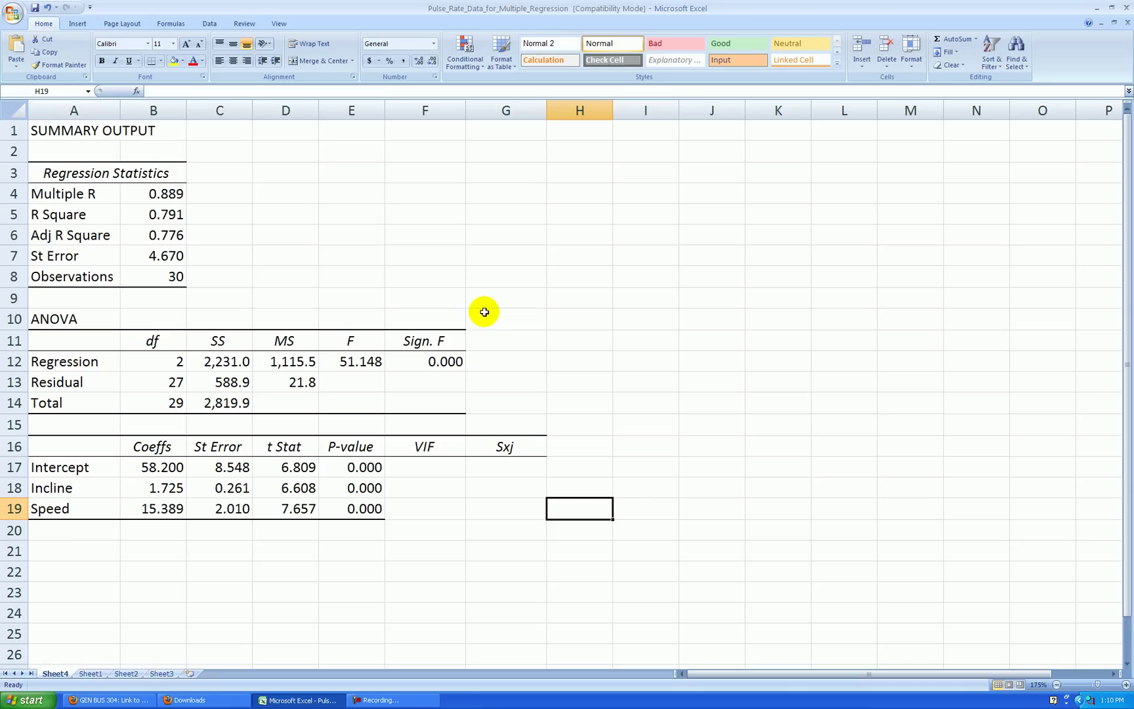
pyautogui.scroll(-1, 484, 318)
pyautogui.click(91, 673)
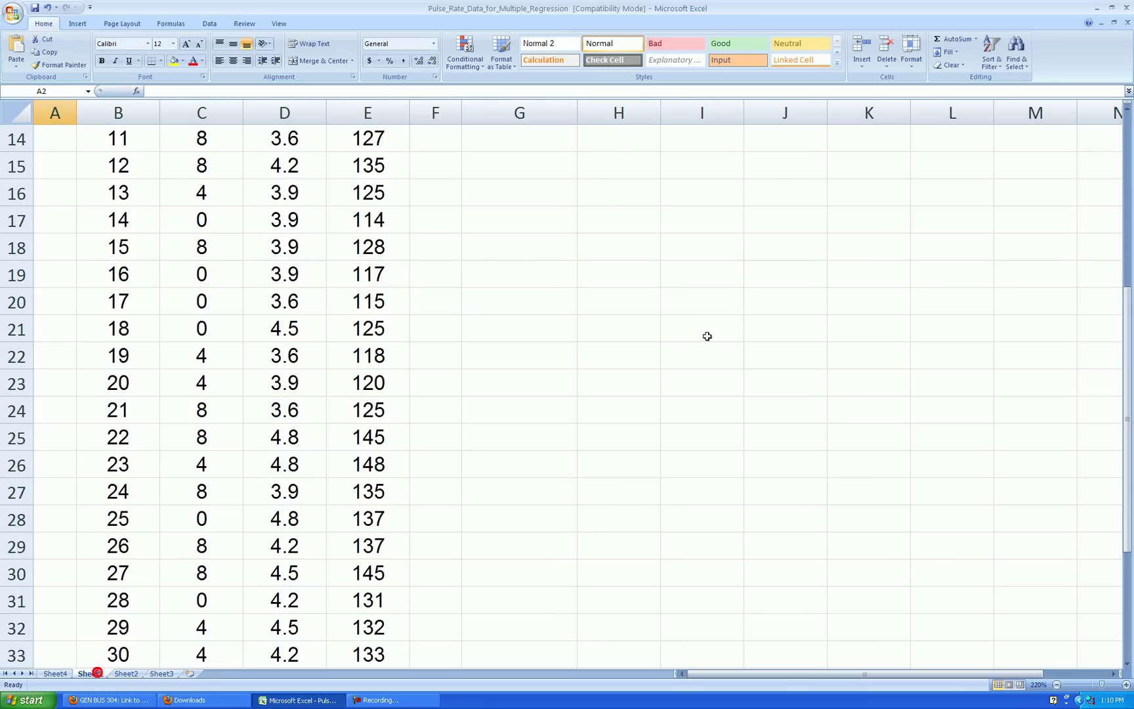
pyautogui.scroll(-1, 757, 312)
pyautogui.click(127, 673)
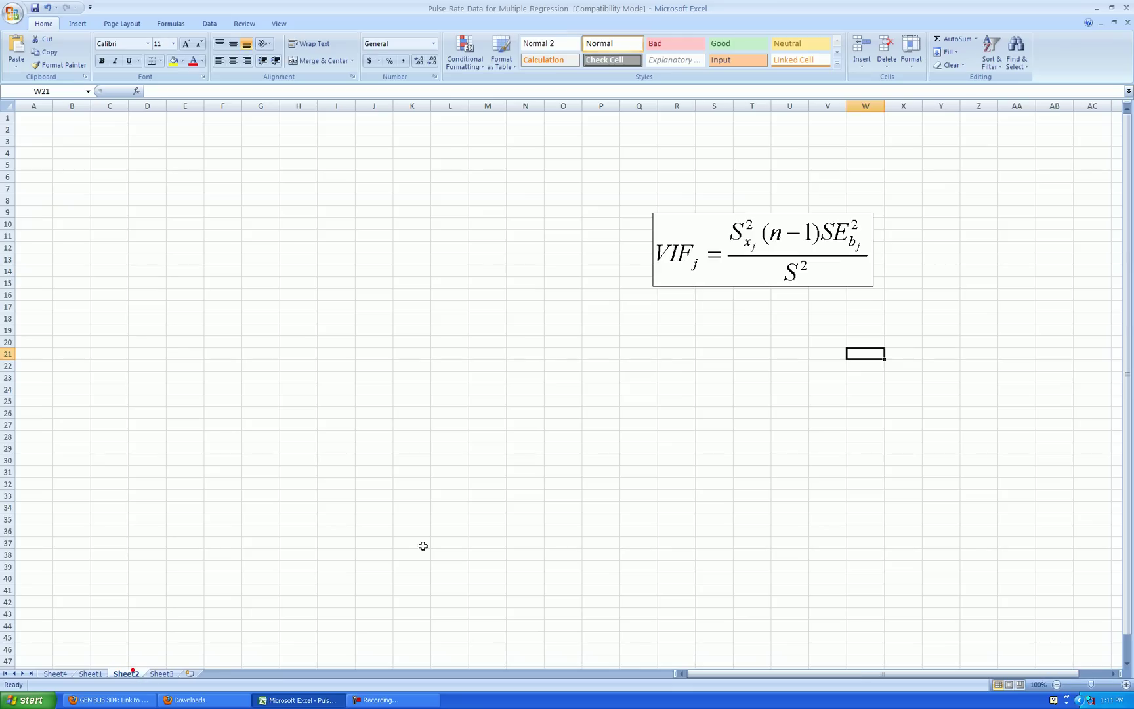
pyautogui.click(843, 281)
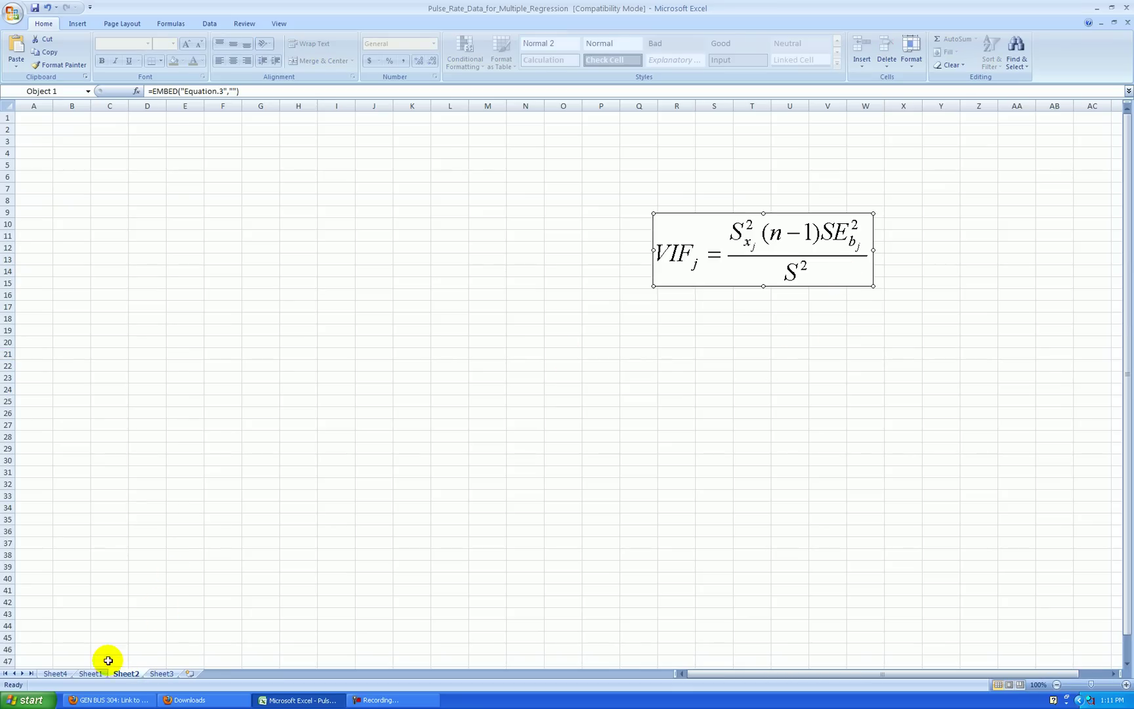
pyautogui.click(65, 678)
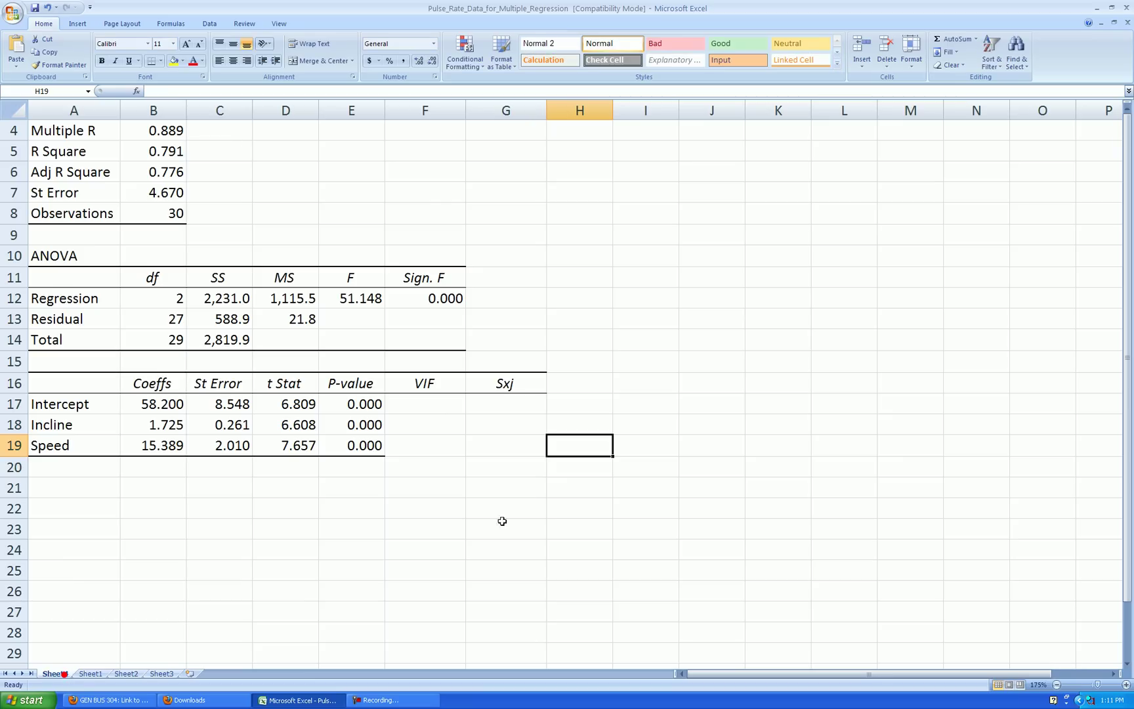
pyautogui.click(715, 311)
pyautogui.hotkey('ctrl', 'v')
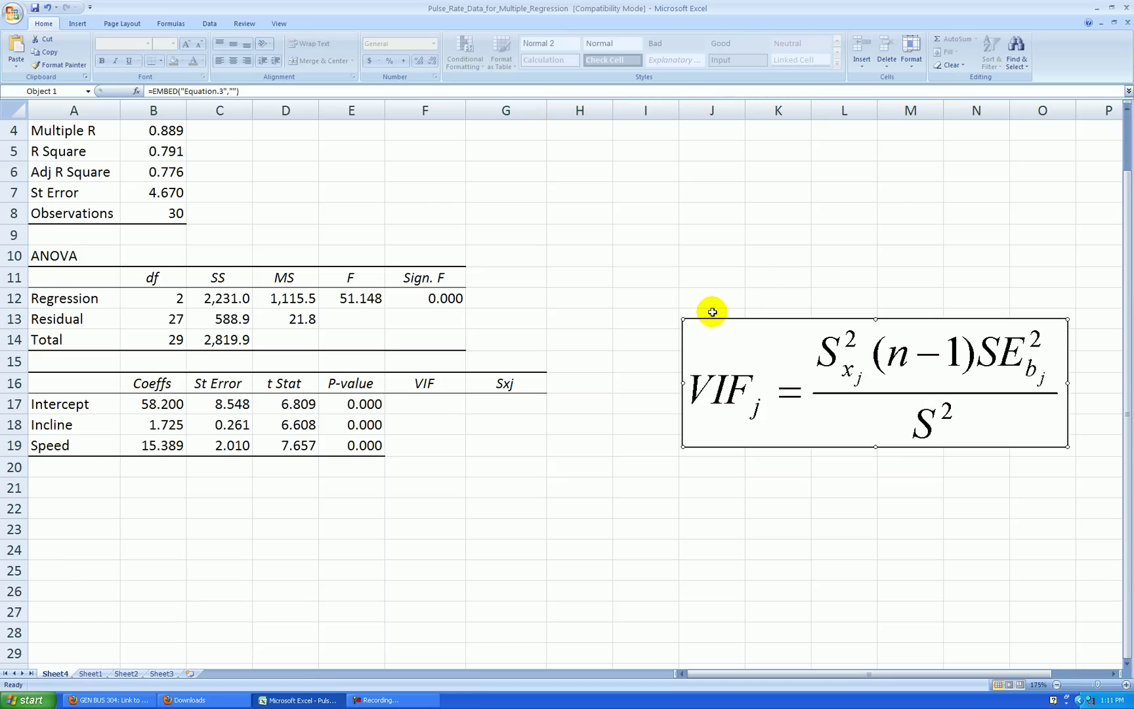
pyautogui.click(443, 427)
pyautogui.click(557, 209)
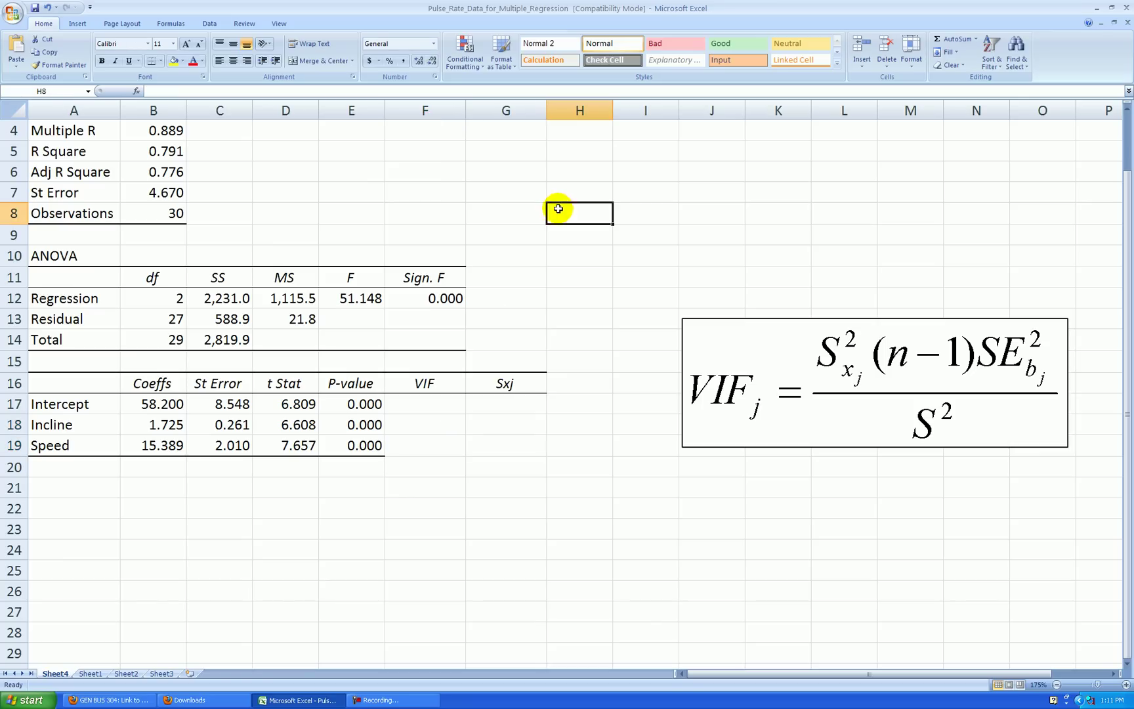
pyautogui.click(528, 187)
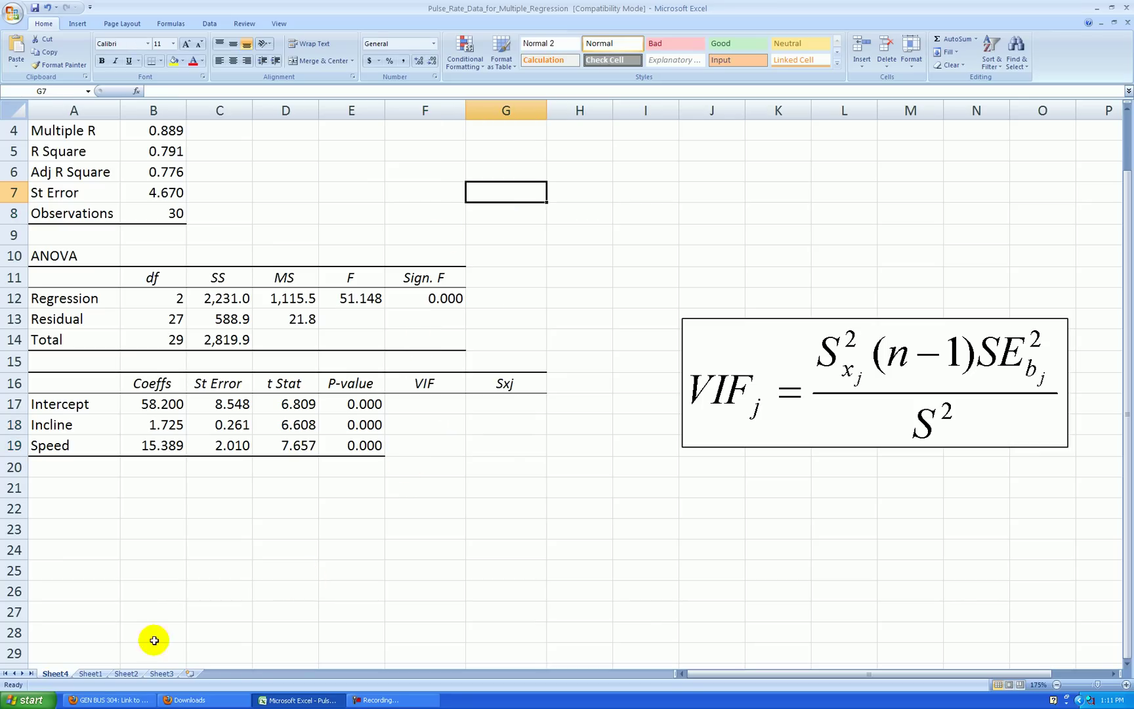
# - Run Descriptive Statistics on C3:E33 with first-row labels and summary statistics into a new sheet
pyautogui.click(92, 673)
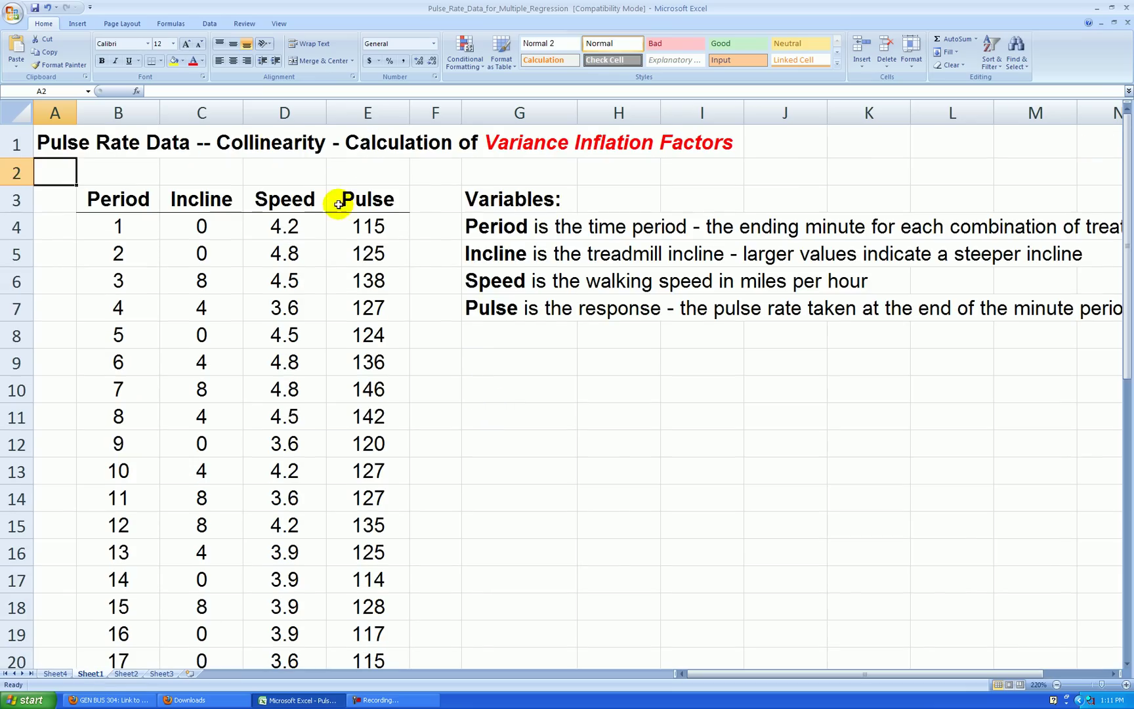
pyautogui.moveTo(209, 199); pyautogui.dragTo(367, 331)
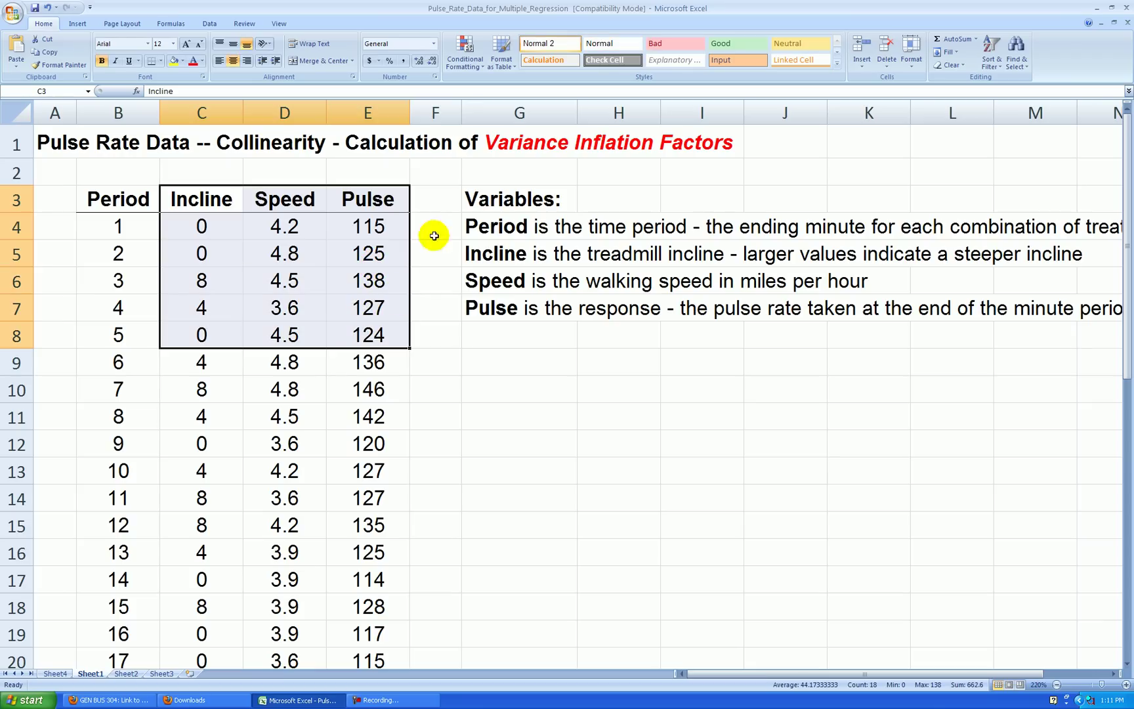
pyautogui.click(61, 177)
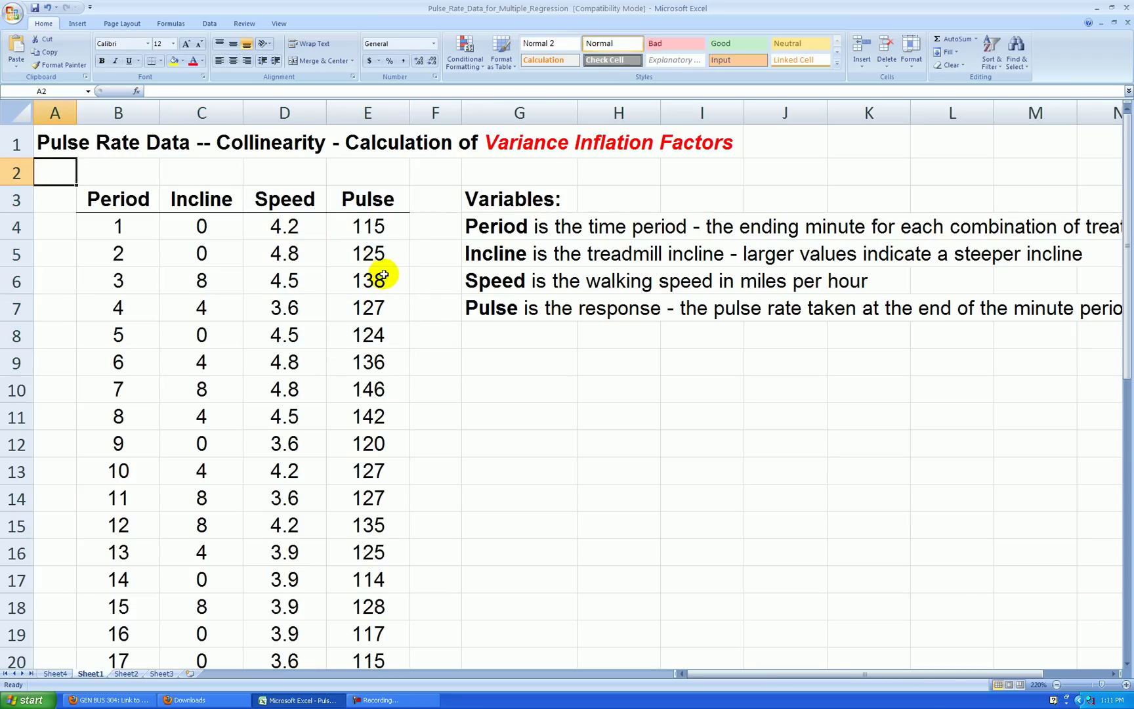
pyautogui.click(211, 25)
pyautogui.click(724, 40)
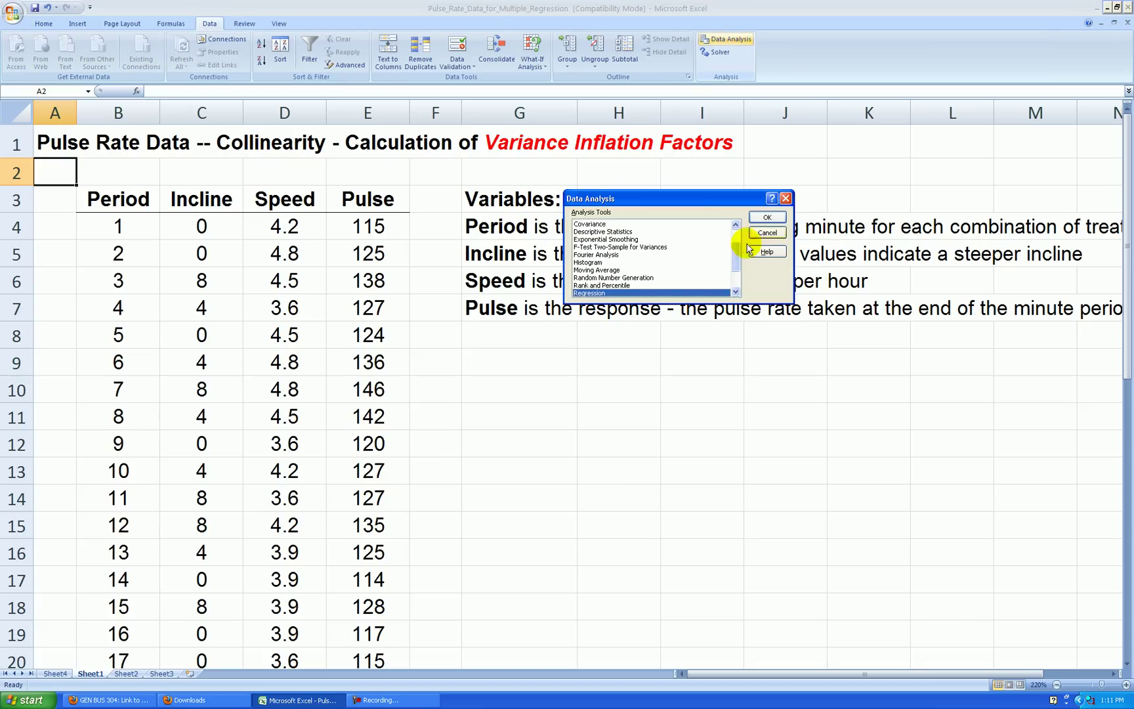
pyautogui.click(609, 231)
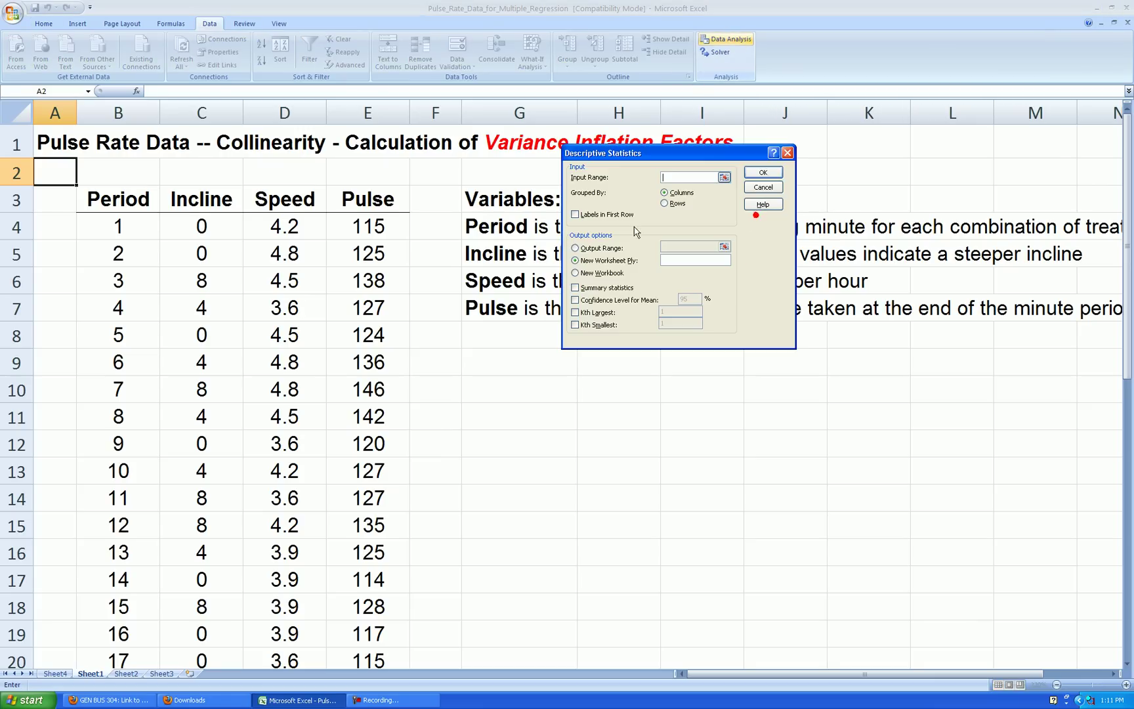
pyautogui.moveTo(200, 197); pyautogui.dragTo(382, 249)
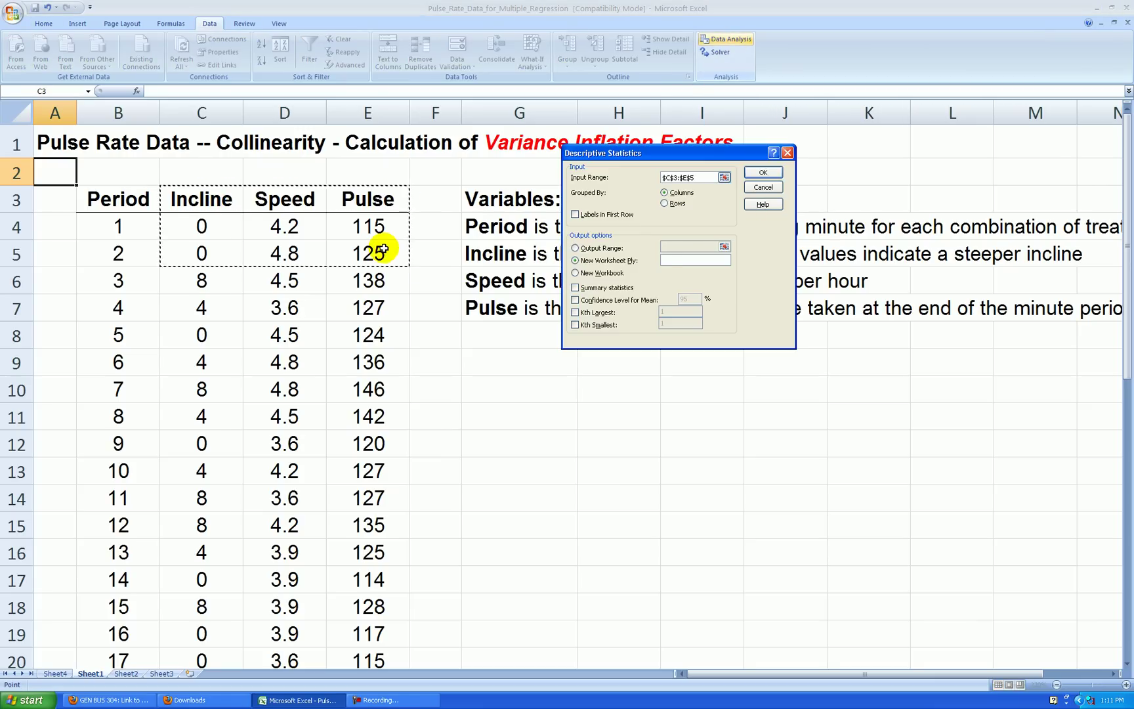
pyautogui.hotkey('ctrl', 'shift', 'Down')
pyautogui.click(576, 214)
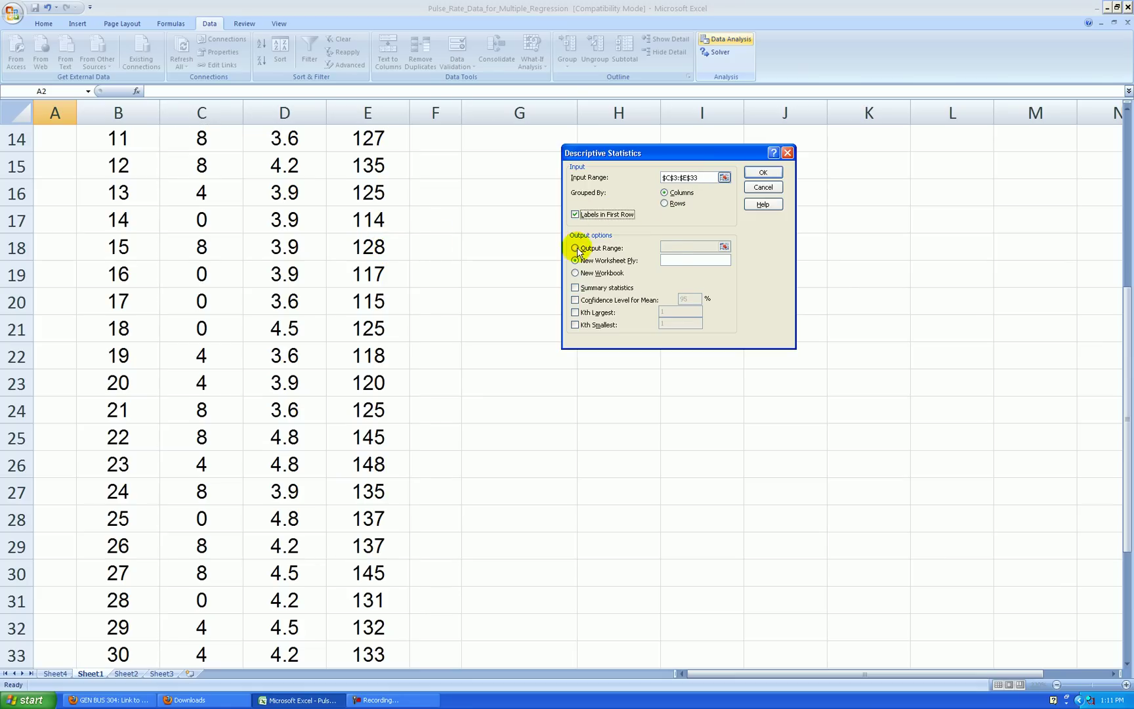
pyautogui.click(576, 287)
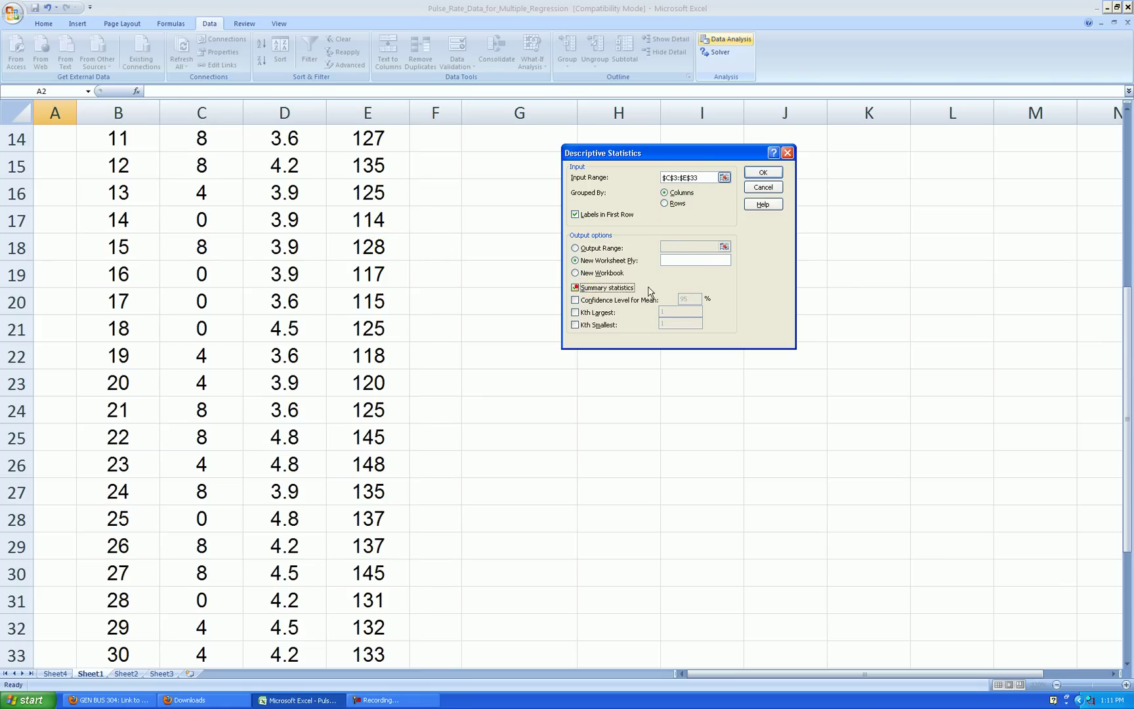
pyautogui.click(761, 172)
# - Shift the Incline, Speed and Pulse headers over their values and delete repeated label columns C and E
pyautogui.scroll(2, 410, 331)
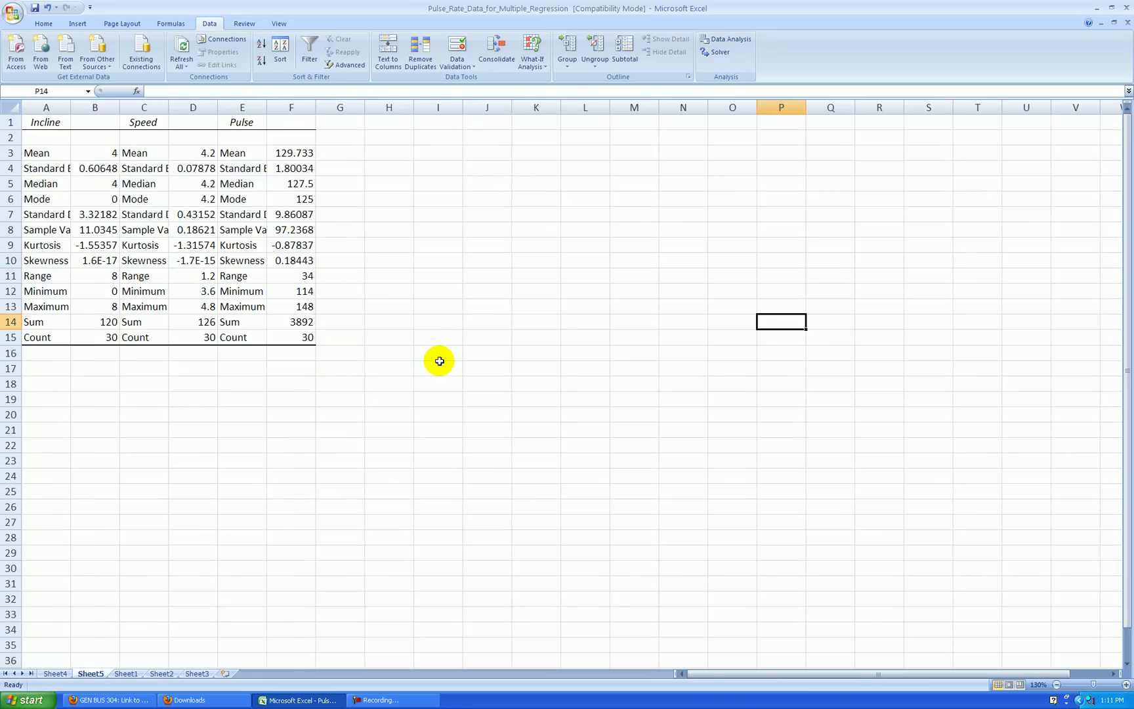
pyautogui.scroll(5, 439, 361)
pyautogui.moveTo(830, 679); pyautogui.dragTo(829, 676)
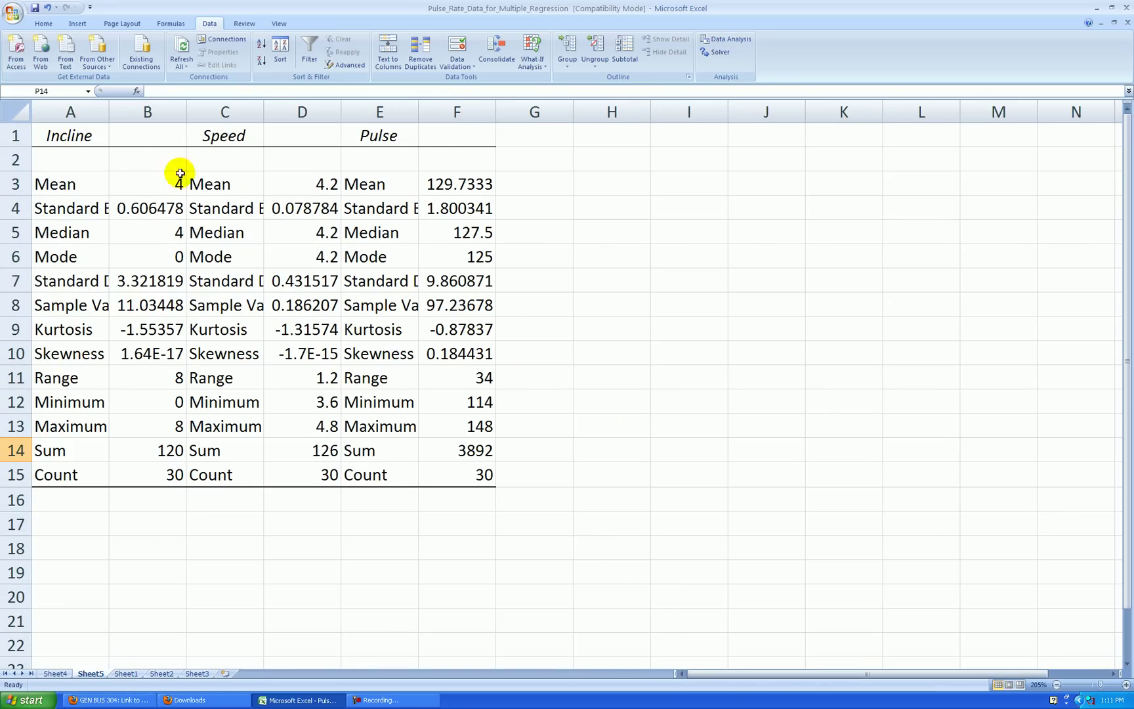
pyautogui.moveTo(84, 139); pyautogui.dragTo(431, 146)
pyautogui.click(534, 158)
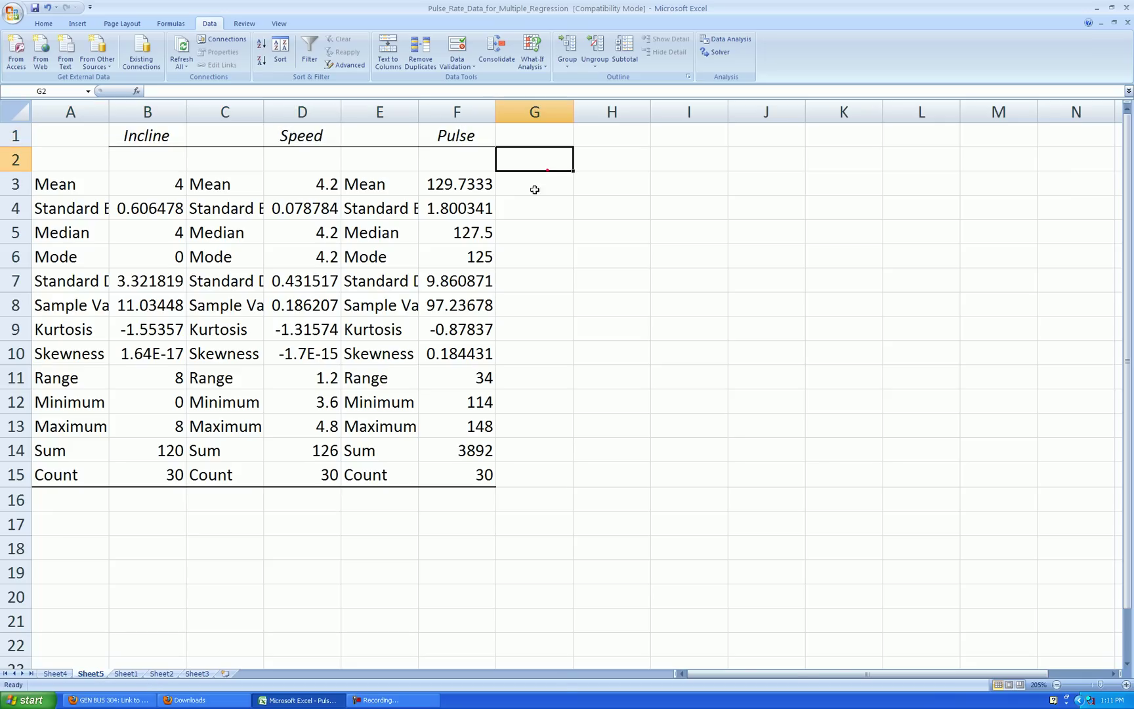
pyautogui.click(243, 124)
pyautogui.keyDown('ctrl'); pyautogui.click(379, 112); pyautogui.keyUp('ctrl')
pyautogui.rightClick(384, 115)
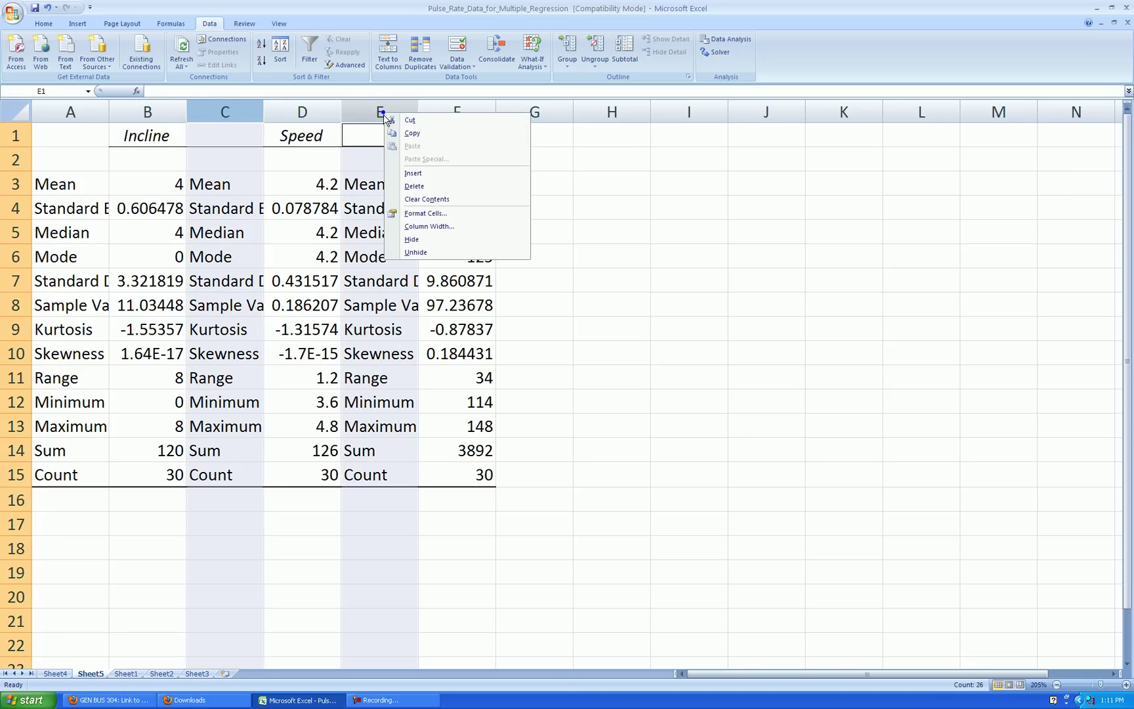
pyautogui.click(414, 186)
pyautogui.click(526, 191)
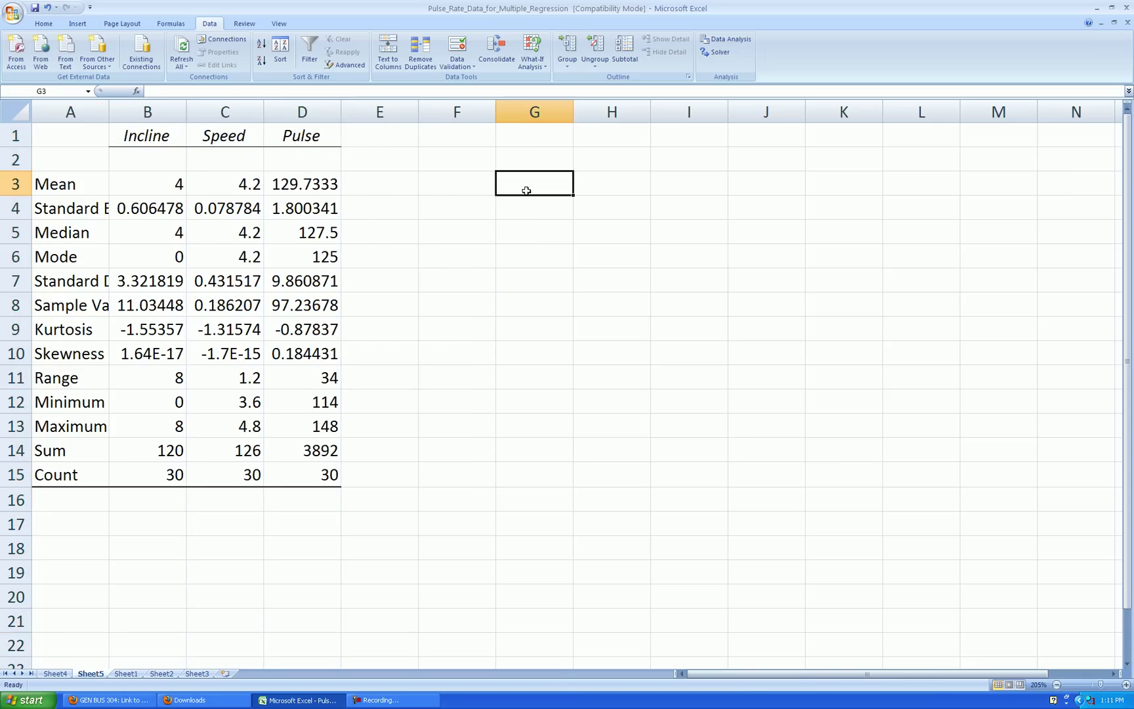
# - Delete the empty row 2 and the Standard Error, Variance-through-Range and Sum rows
pyautogui.click(20, 160)
pyautogui.keyDown('ctrl'); pyautogui.click(18, 209); pyautogui.keyUp('ctrl')
pyautogui.keyDown('ctrl'); pyautogui.moveTo(18, 303); pyautogui.dragTo(18, 378); pyautogui.keyUp('ctrl')
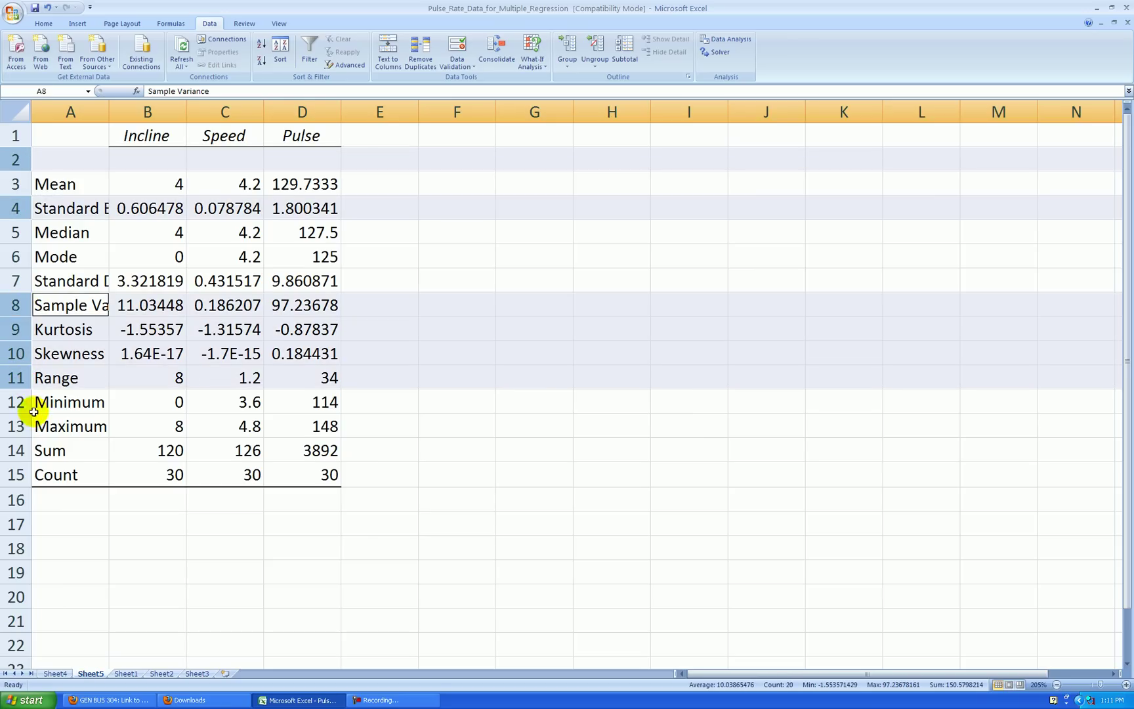
pyautogui.keyDown('ctrl'); pyautogui.click(18, 450); pyautogui.keyUp('ctrl')
pyautogui.rightClick(18, 450)
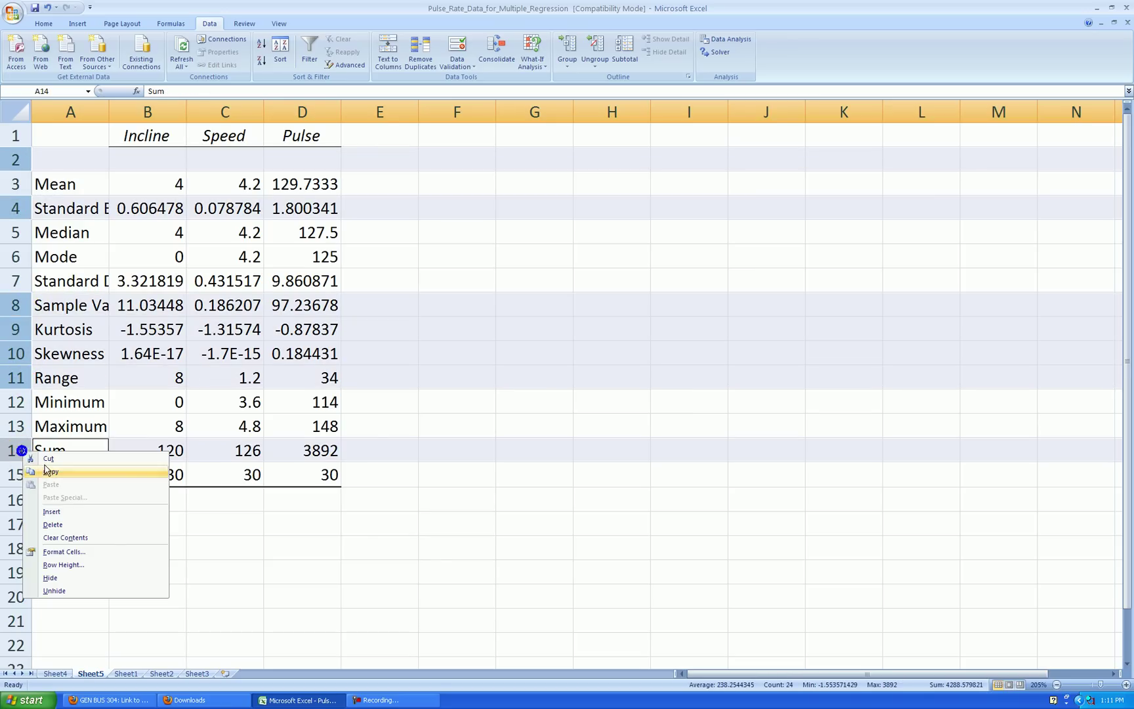
pyautogui.click(65, 522)
pyautogui.click(451, 393)
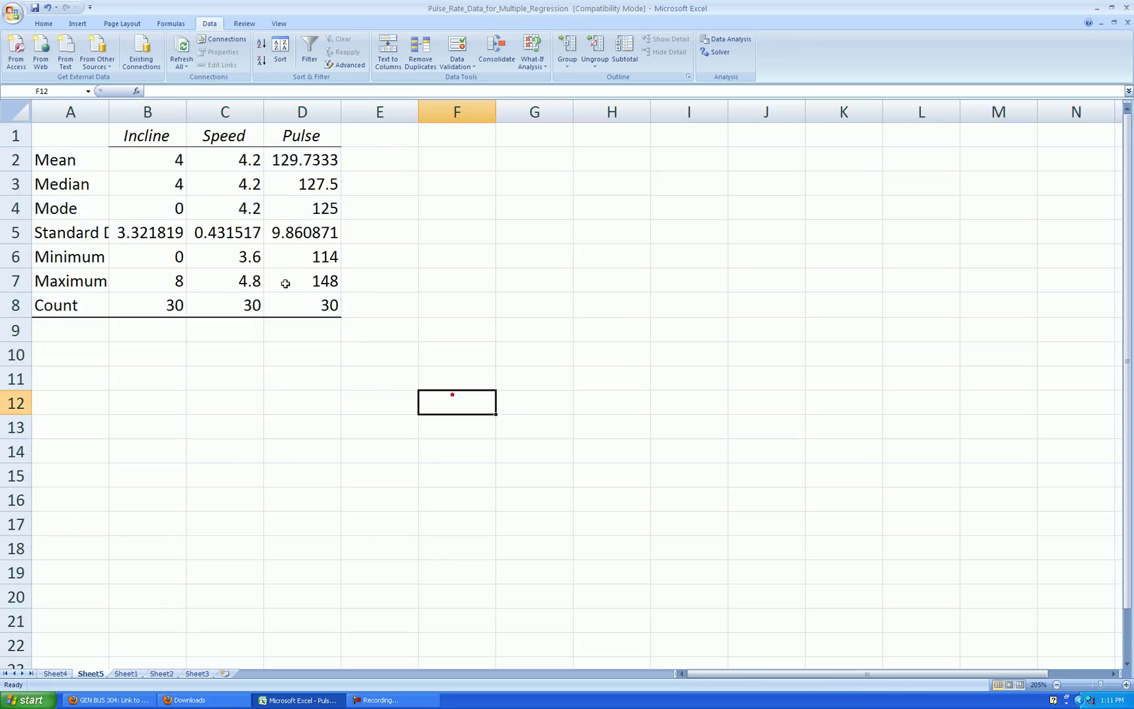
# - Copy the header format into A1 and title it 'Stat'
pyautogui.click(137, 140)
pyautogui.moveTo(182, 148); pyautogui.dragTo(72, 135)
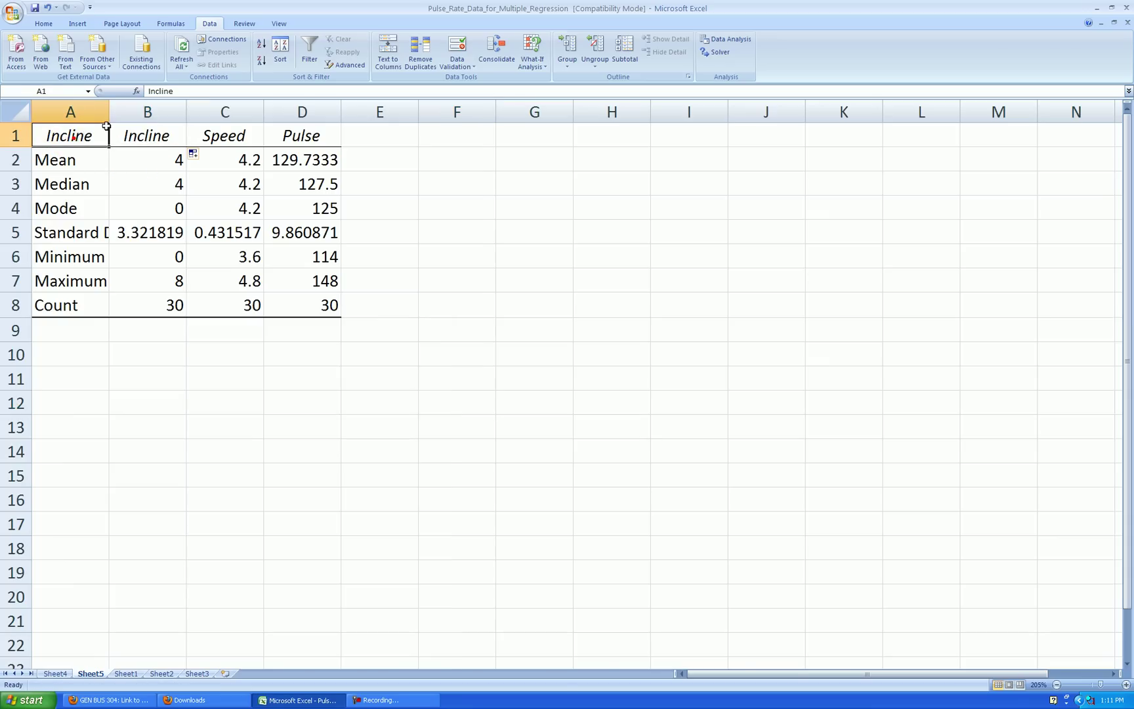
pyautogui.write('Statistic')
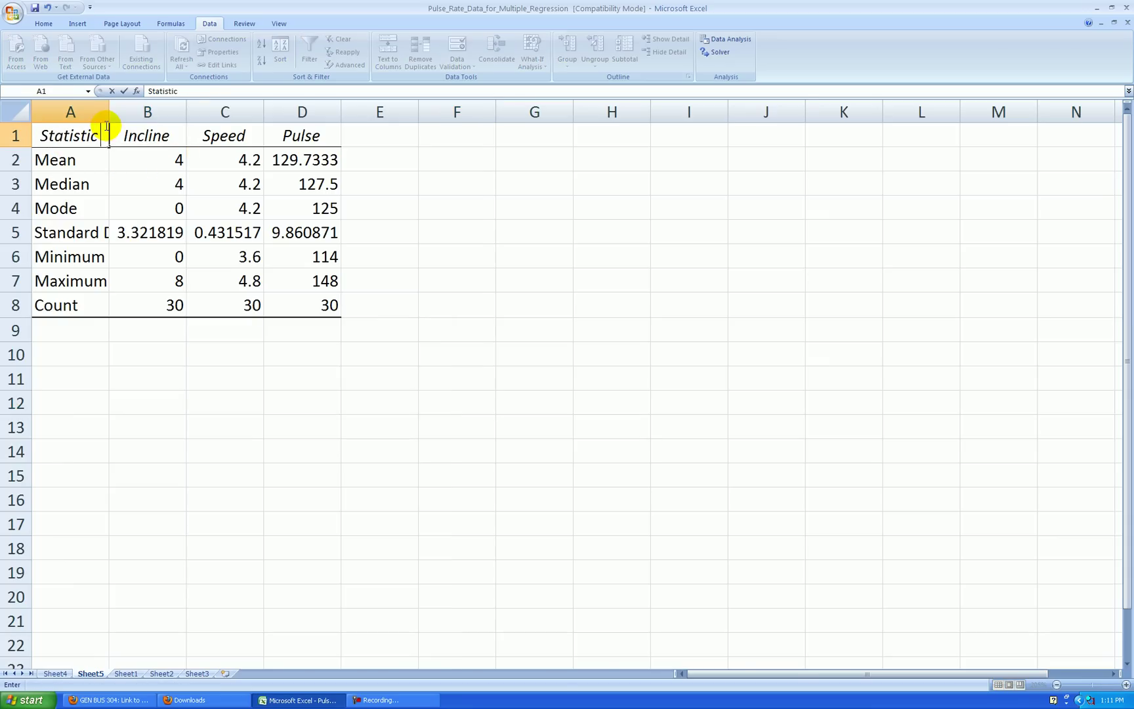
pyautogui.press('Return')
# - Show the mean and standard deviation values to one decimal place
pyautogui.moveTo(146, 231); pyautogui.dragTo(302, 232)
pyautogui.moveTo(169, 159); pyautogui.dragTo(310, 159)
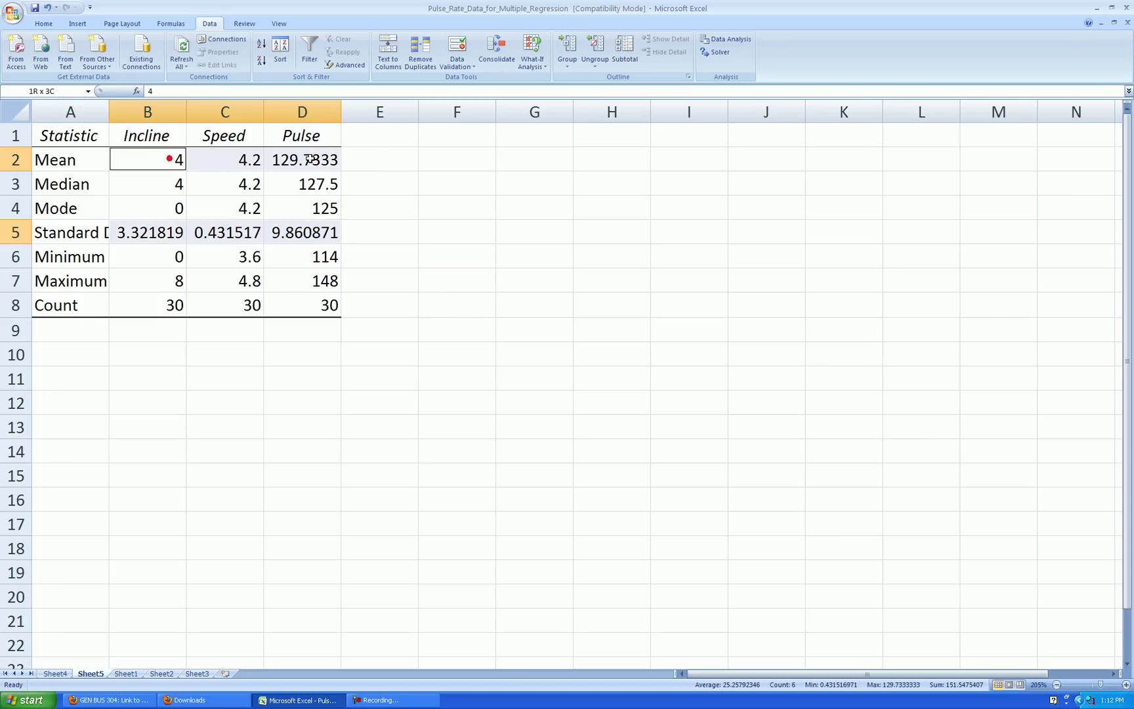
pyautogui.click(44, 23)
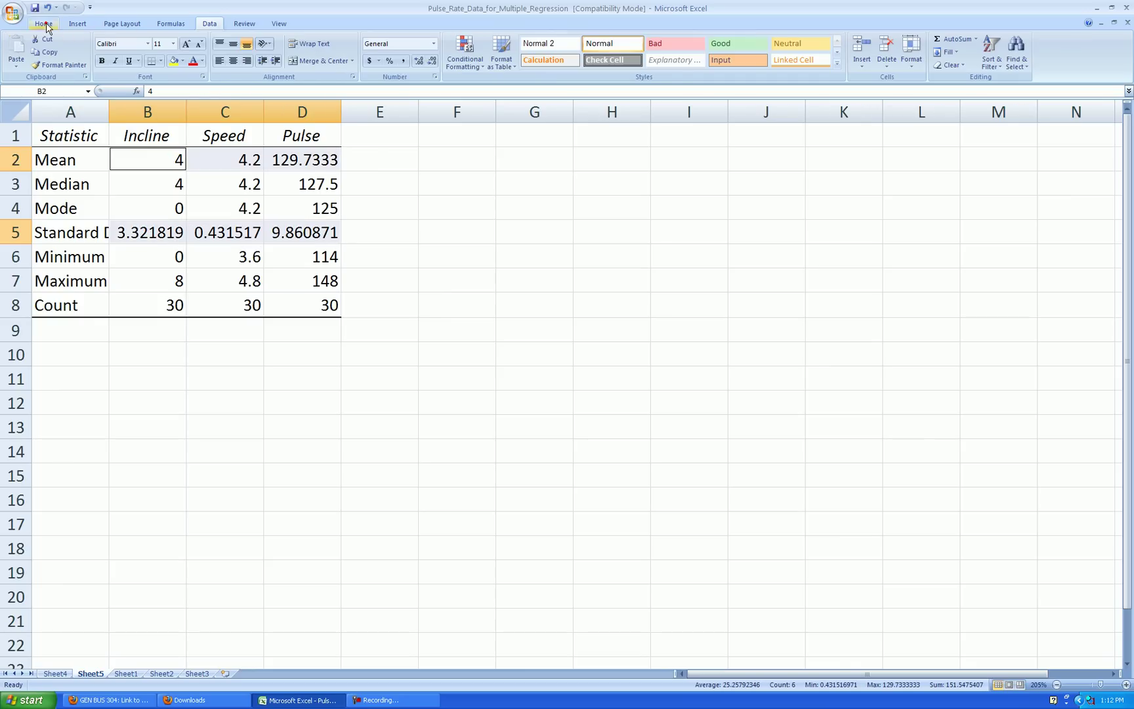
pyautogui.click(420, 62)
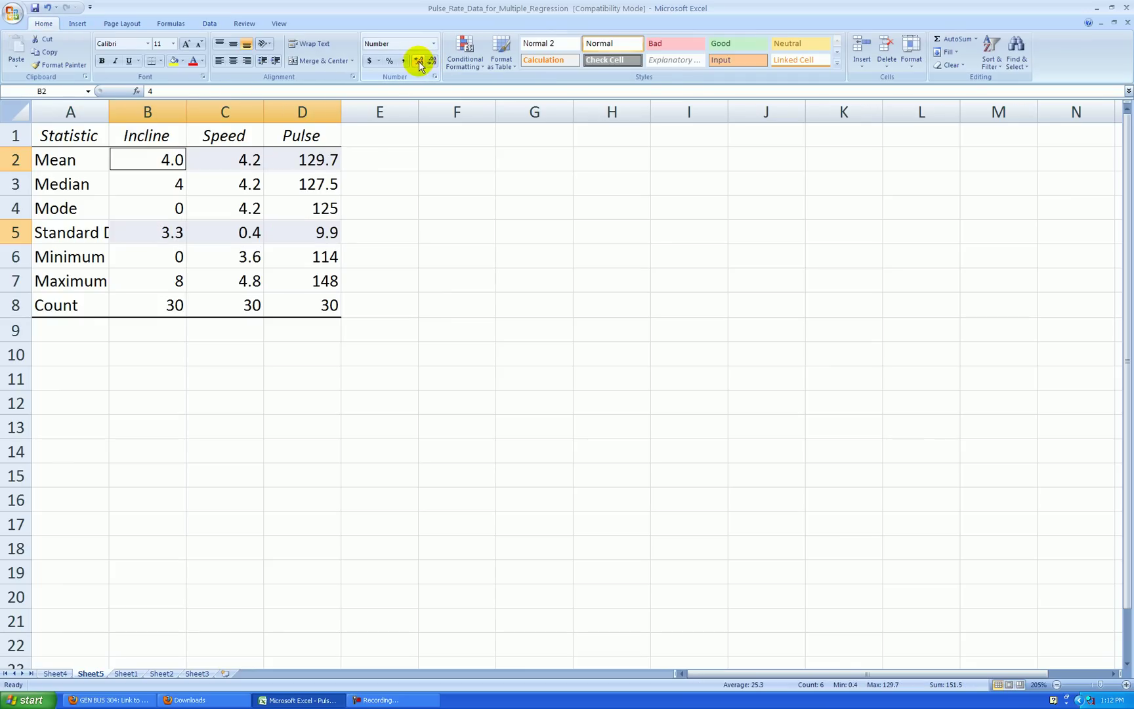
pyautogui.click(447, 188)
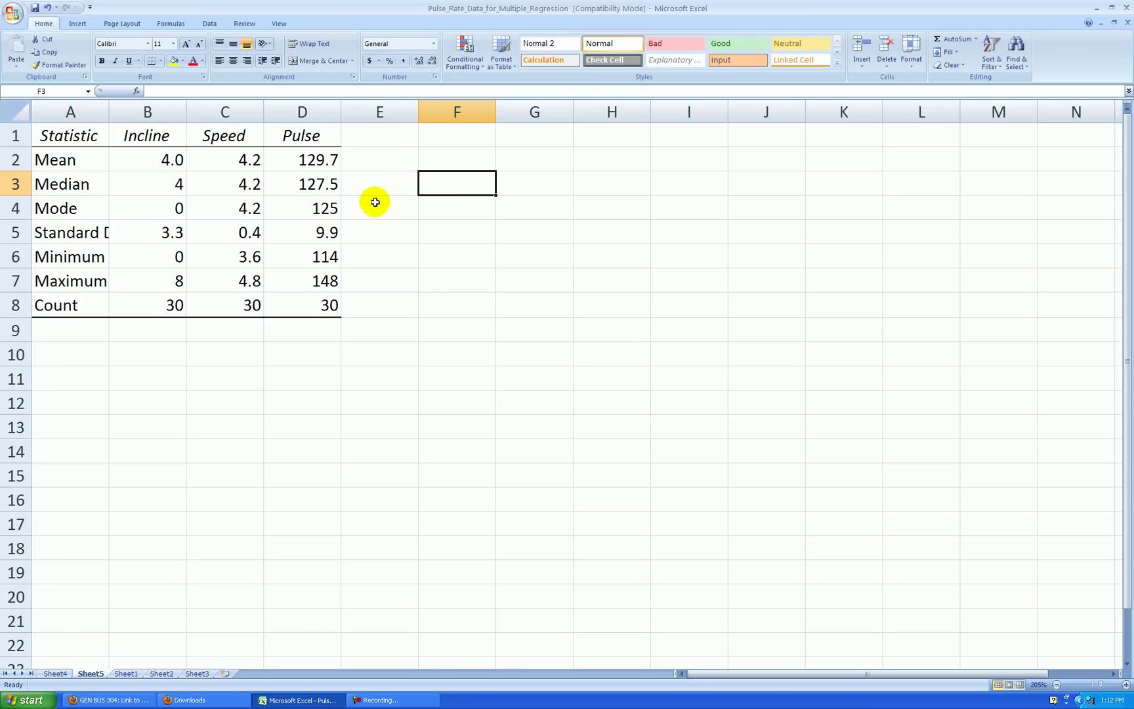
# - Widen column A and shorten the Standard Deviation label to 'St Dev'
pyautogui.moveTo(109, 112); pyautogui.dragTo(127, 112)
pyautogui.click(95, 225)
pyautogui.moveTo(198, 90); pyautogui.dragTo(329, 89)
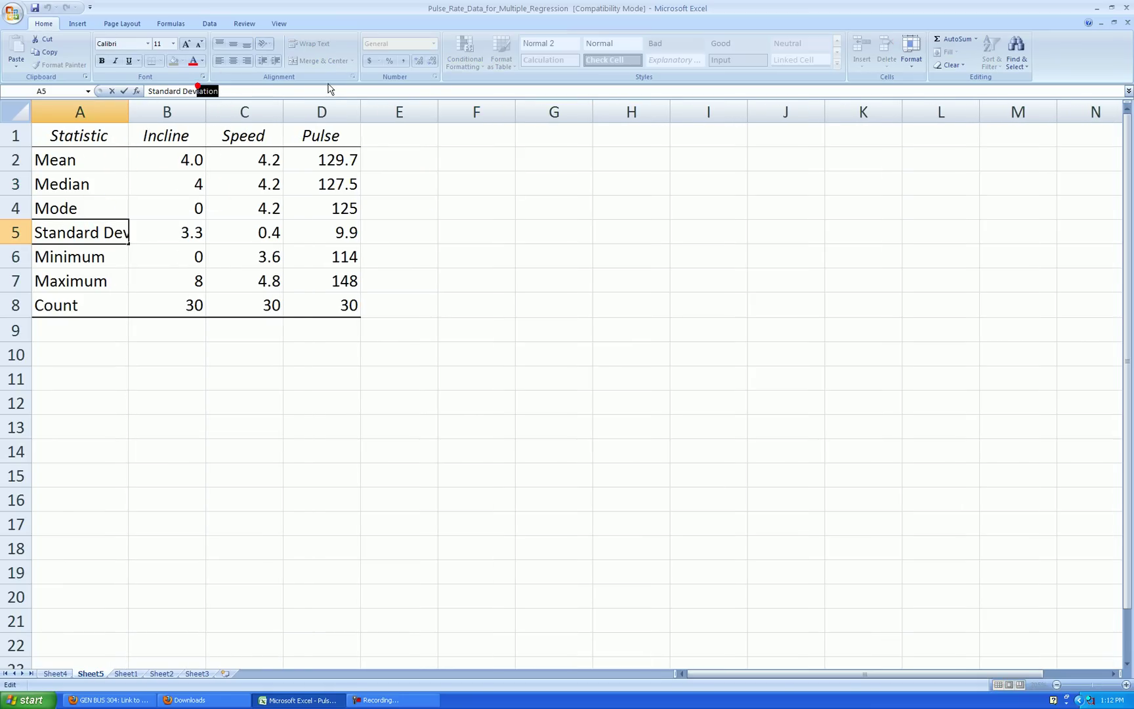
pyautogui.press('Delete')
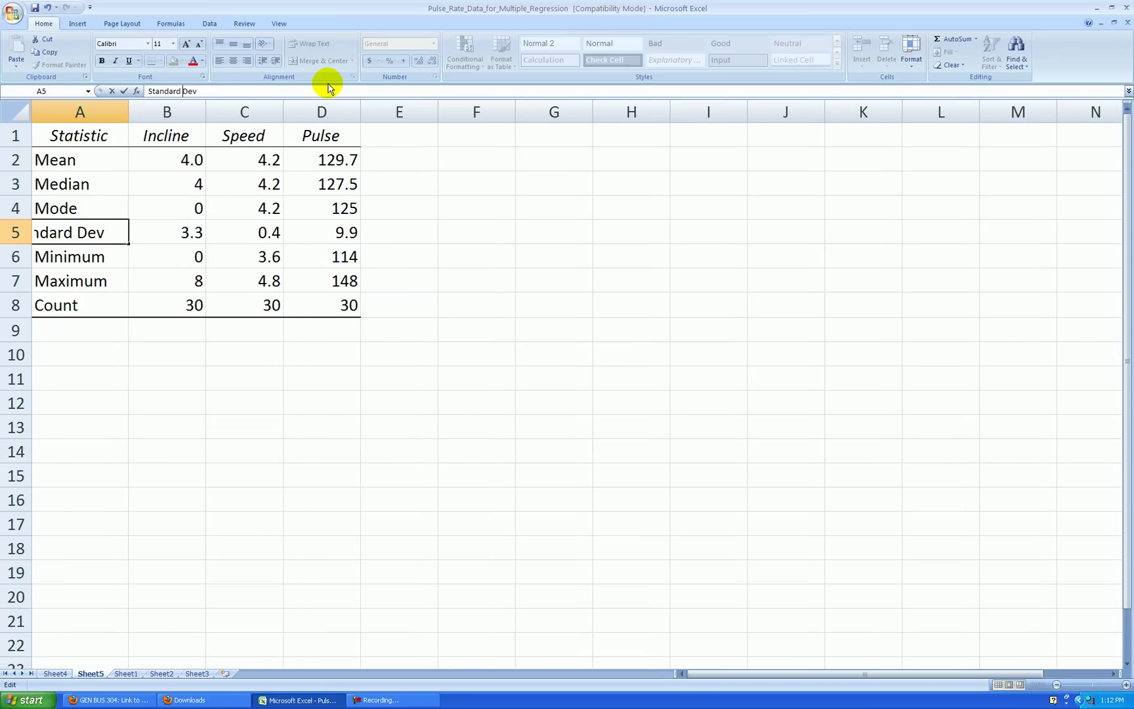
pyautogui.press('Return')
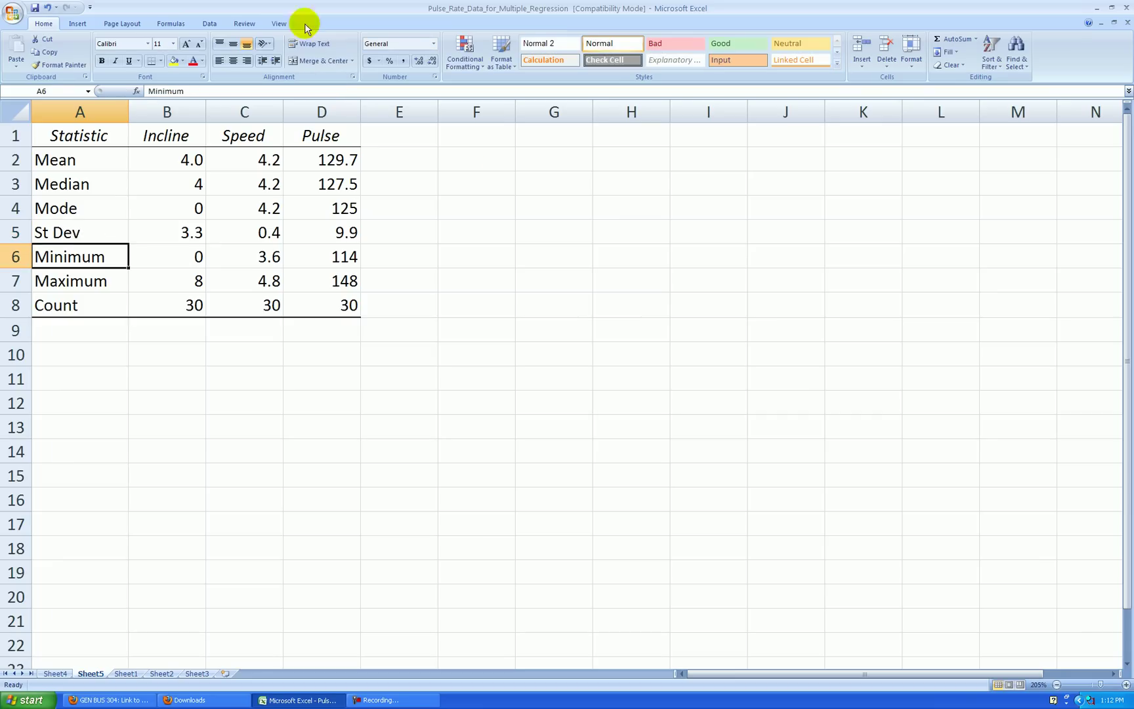
pyautogui.click(589, 273)
# - AutoFit columns A through D and select the standard deviation values
pyautogui.moveTo(99, 113); pyautogui.dragTo(331, 112)
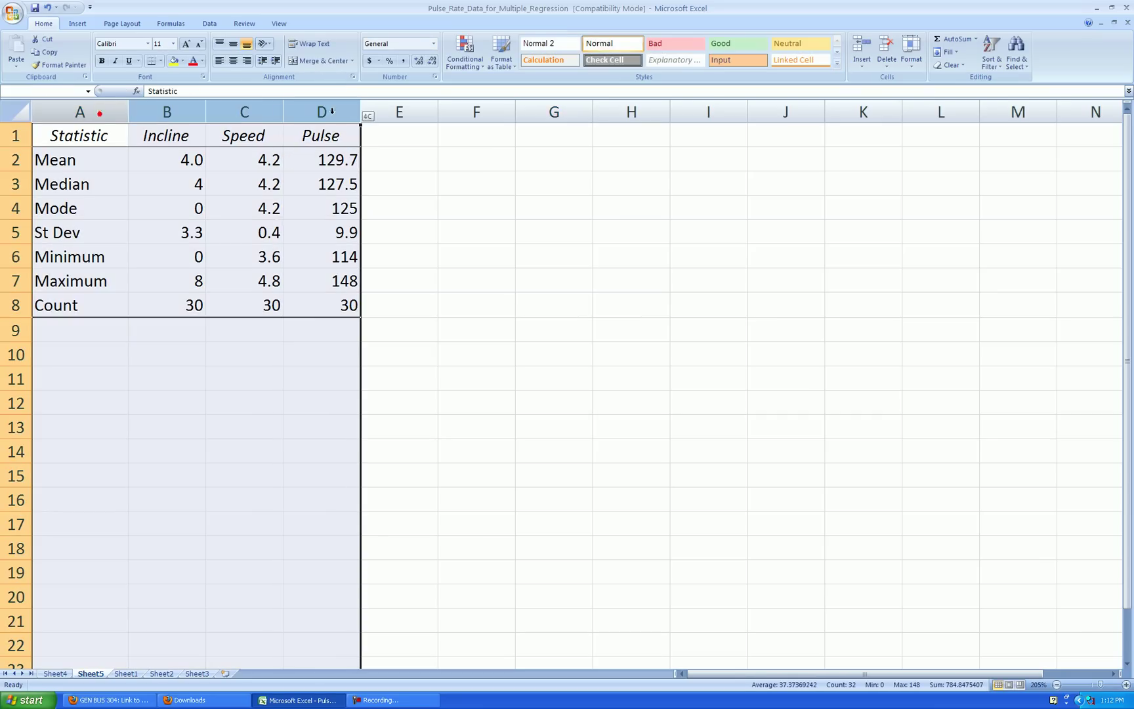
pyautogui.doubleClick(283, 112)
pyautogui.click(400, 209)
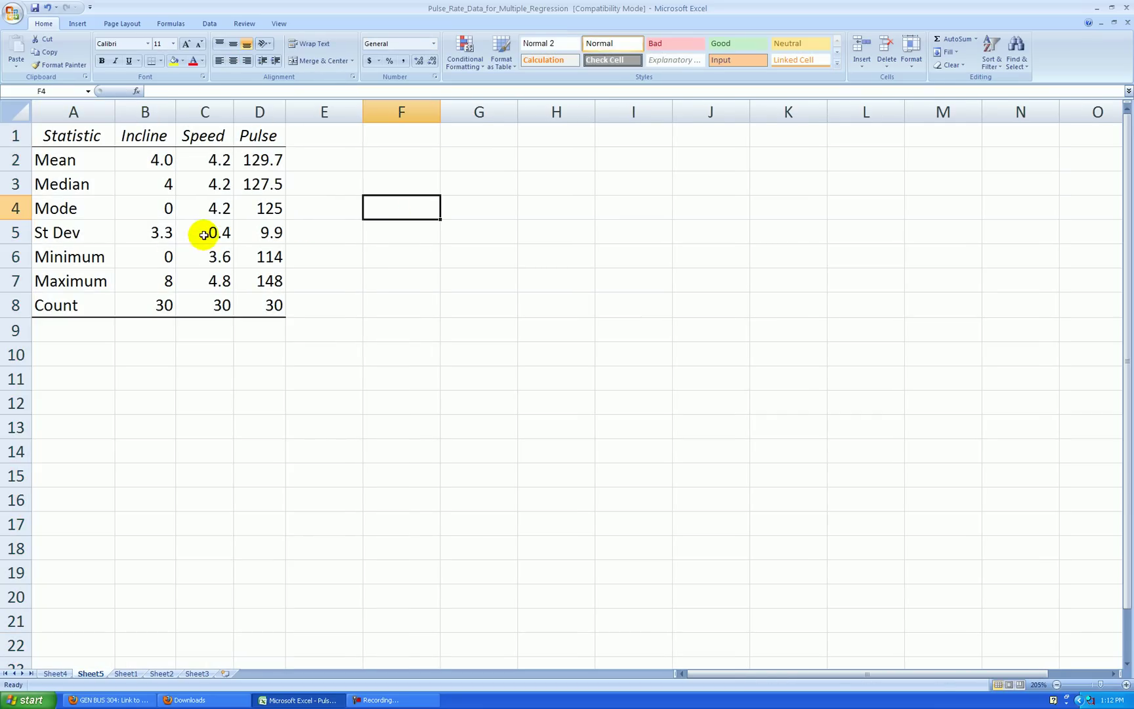
pyautogui.moveTo(190, 233); pyautogui.dragTo(263, 230)
pyautogui.moveTo(156, 234); pyautogui.dragTo(197, 233)
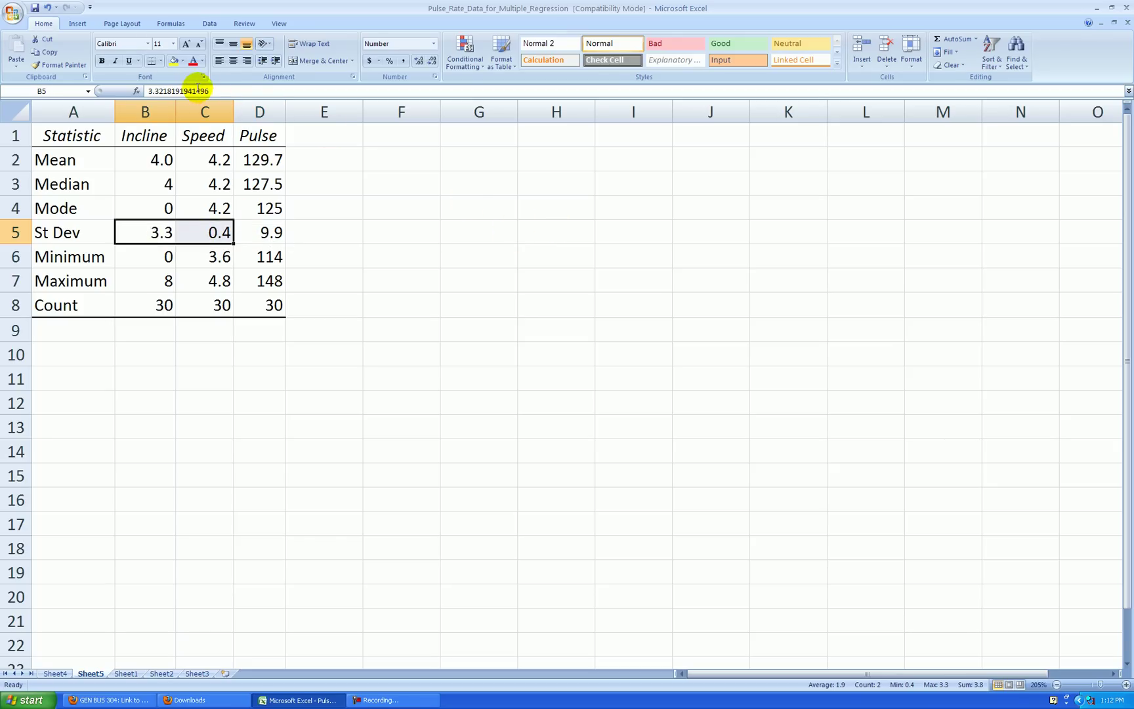
# - Copy the Incline and Speed standard deviations from B5:C5 on Sheet5
pyautogui.click(152, 230)
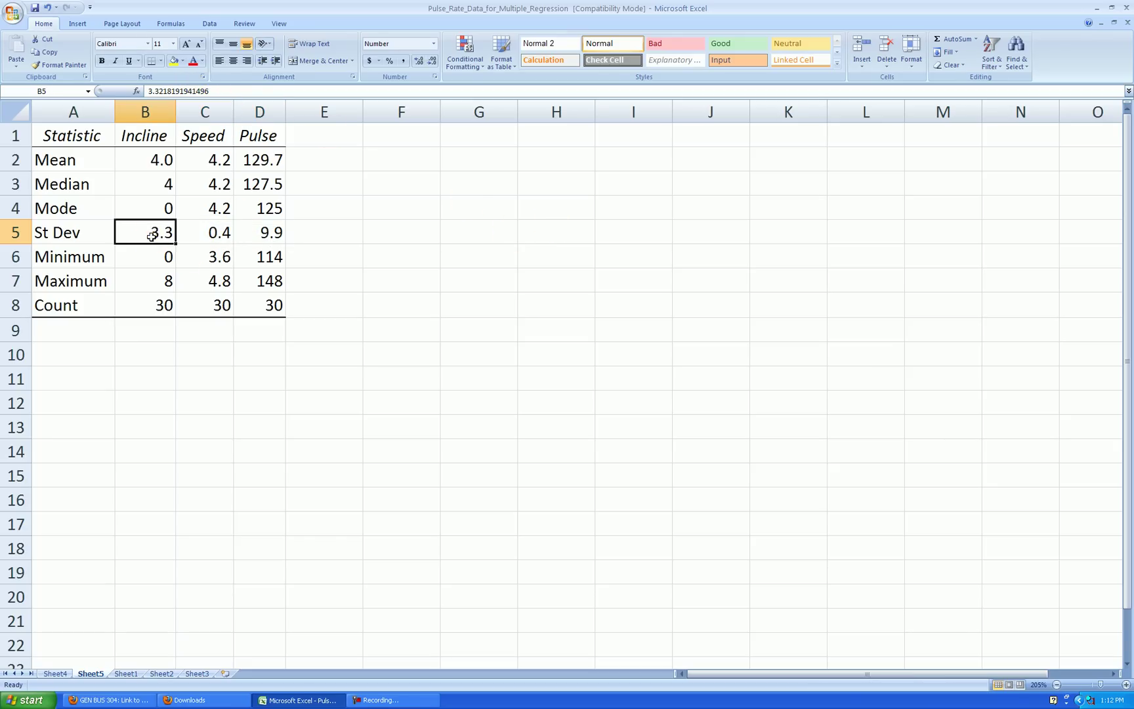
pyautogui.click(316, 246)
pyautogui.moveTo(164, 234); pyautogui.dragTo(210, 232)
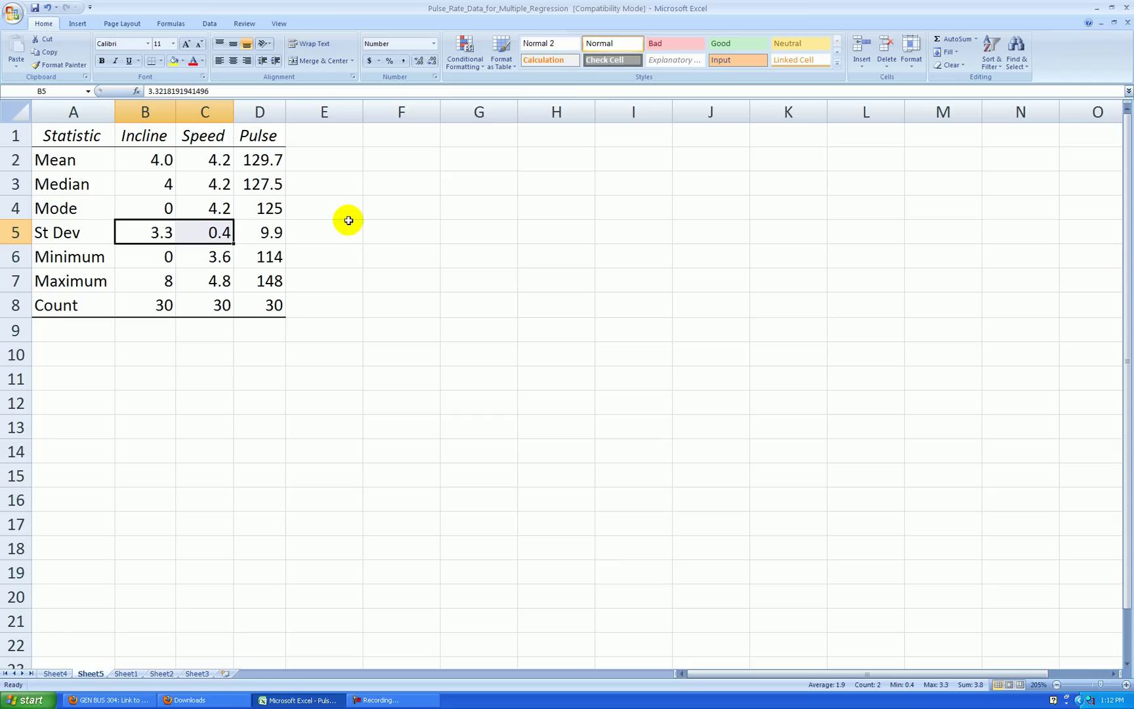
pyautogui.hotkey('ctrl', 'c')
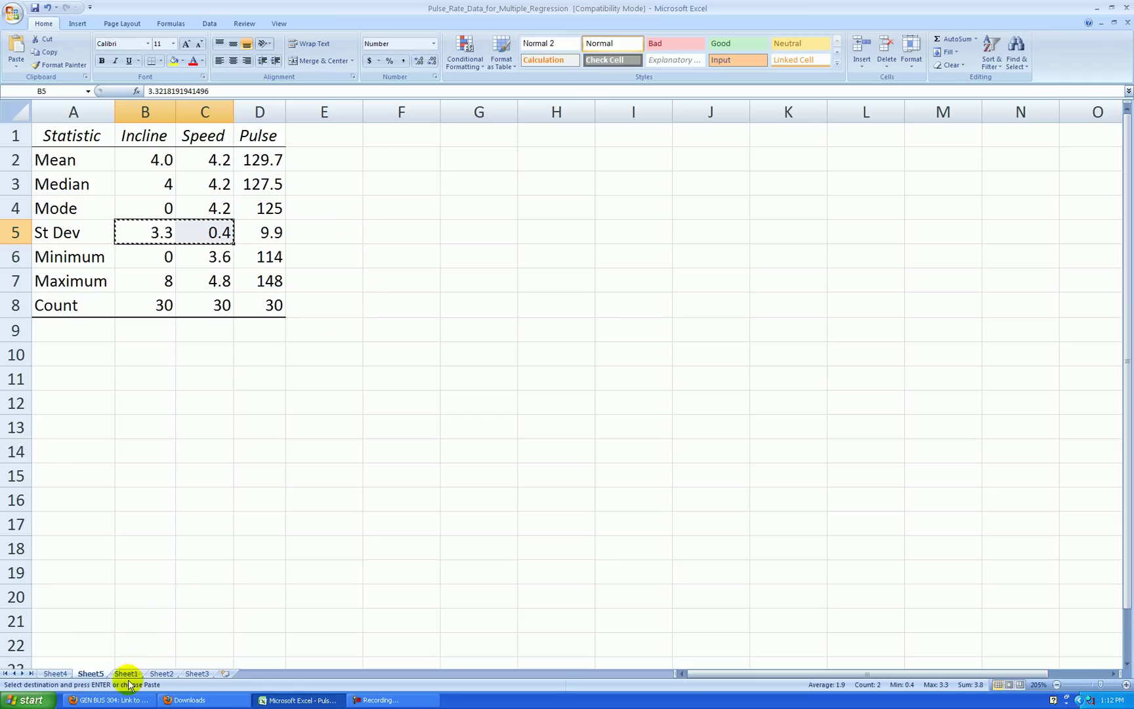
# - Paste them transposed into Sheet4's Sxj column at G18, giving 3.3 and 0.4
pyautogui.click(66, 672)
pyautogui.scroll(-2, 592, 390)
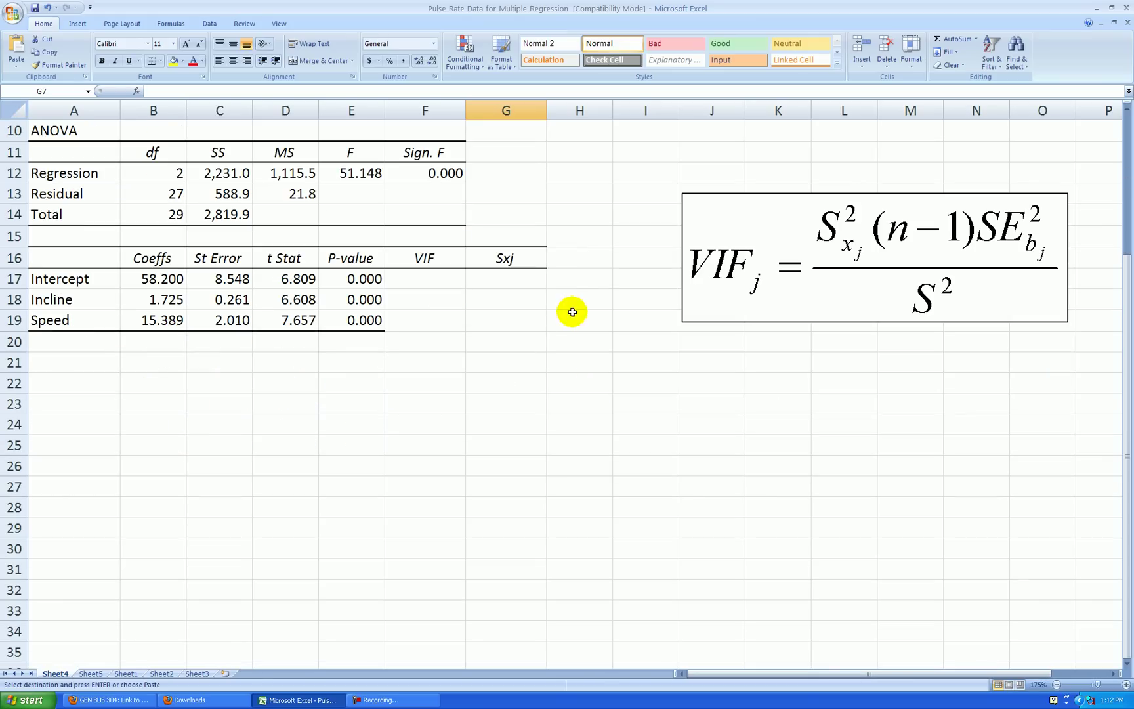
pyautogui.click(523, 304)
pyautogui.click(518, 305)
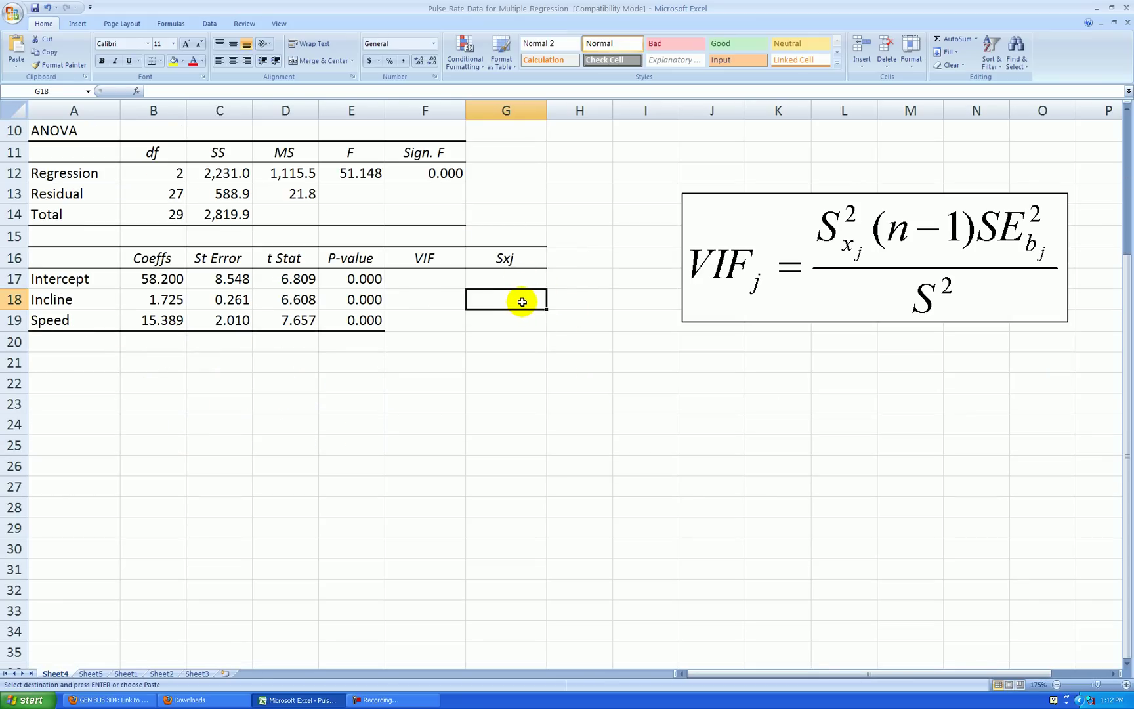
pyautogui.rightClick(522, 299)
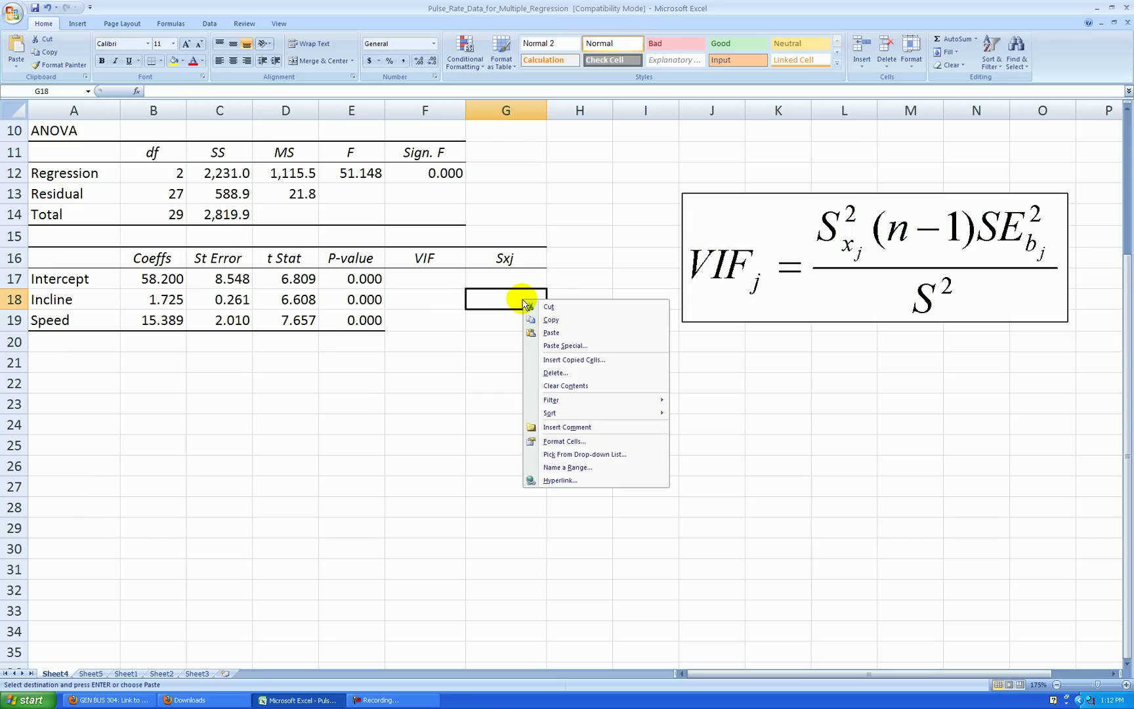
pyautogui.click(564, 345)
pyautogui.click(578, 400)
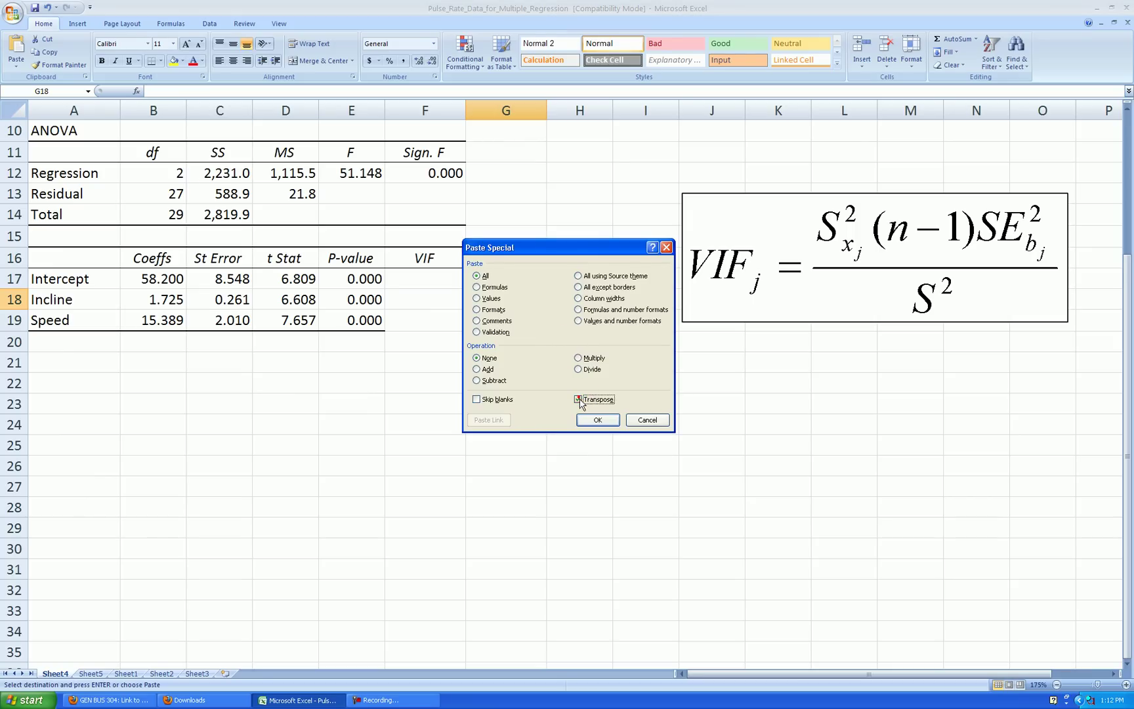
pyautogui.click(598, 419)
pyautogui.click(623, 402)
pyautogui.click(537, 320)
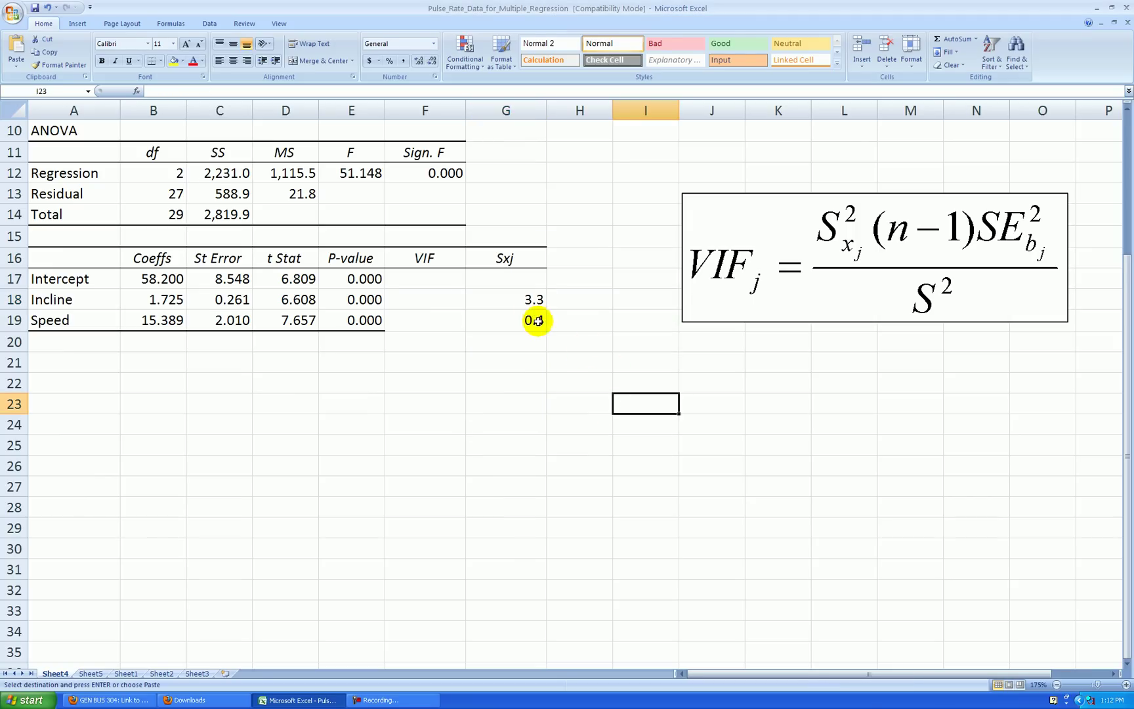
pyautogui.click(530, 299)
pyautogui.click(600, 382)
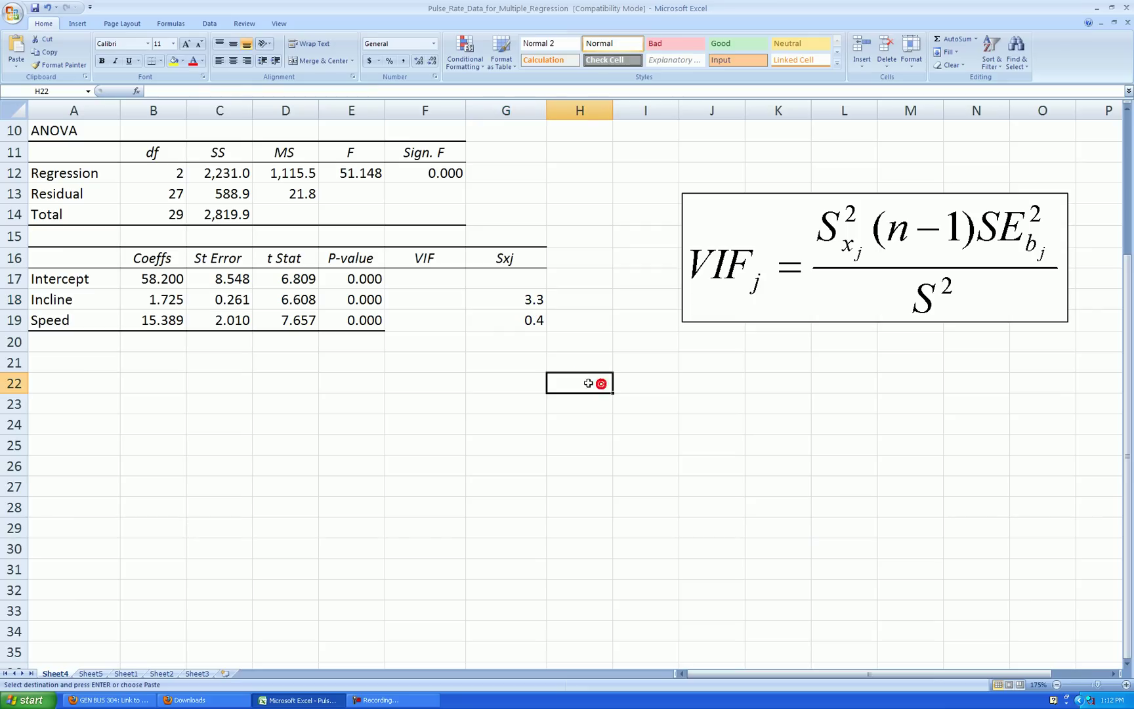
# - Enter =G18^2*B14*C18^2/D13 in F18 as Incline's VIF, which evaluates to 1
pyautogui.click(441, 300)
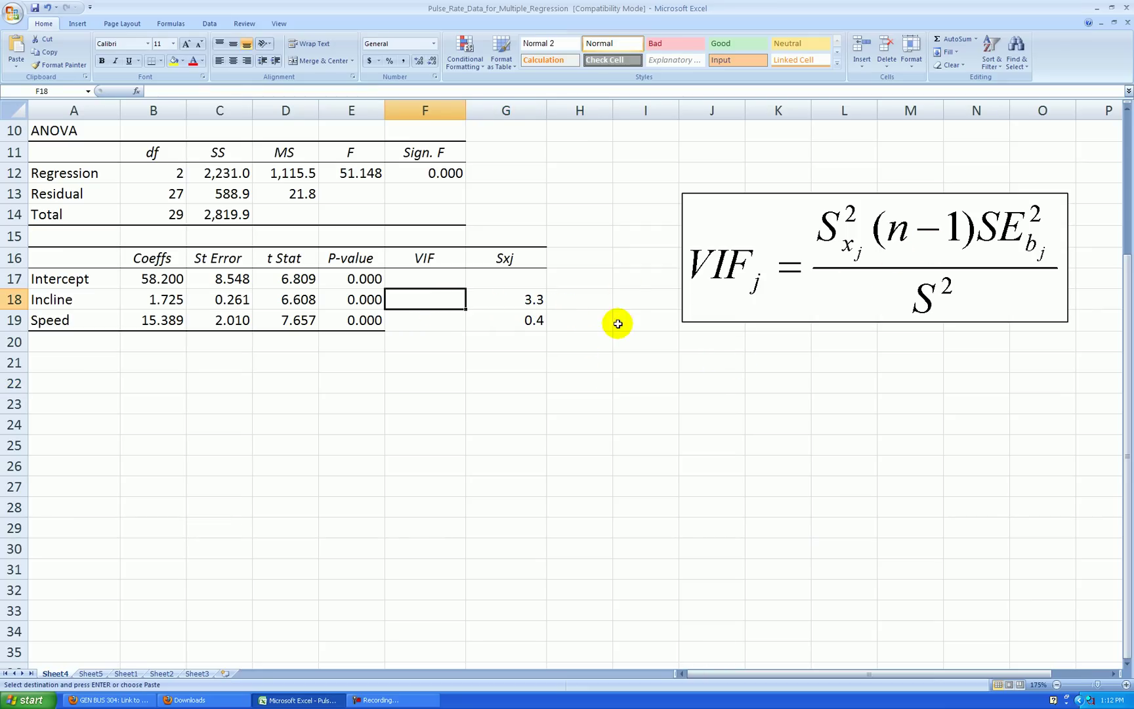
pyautogui.write('=')
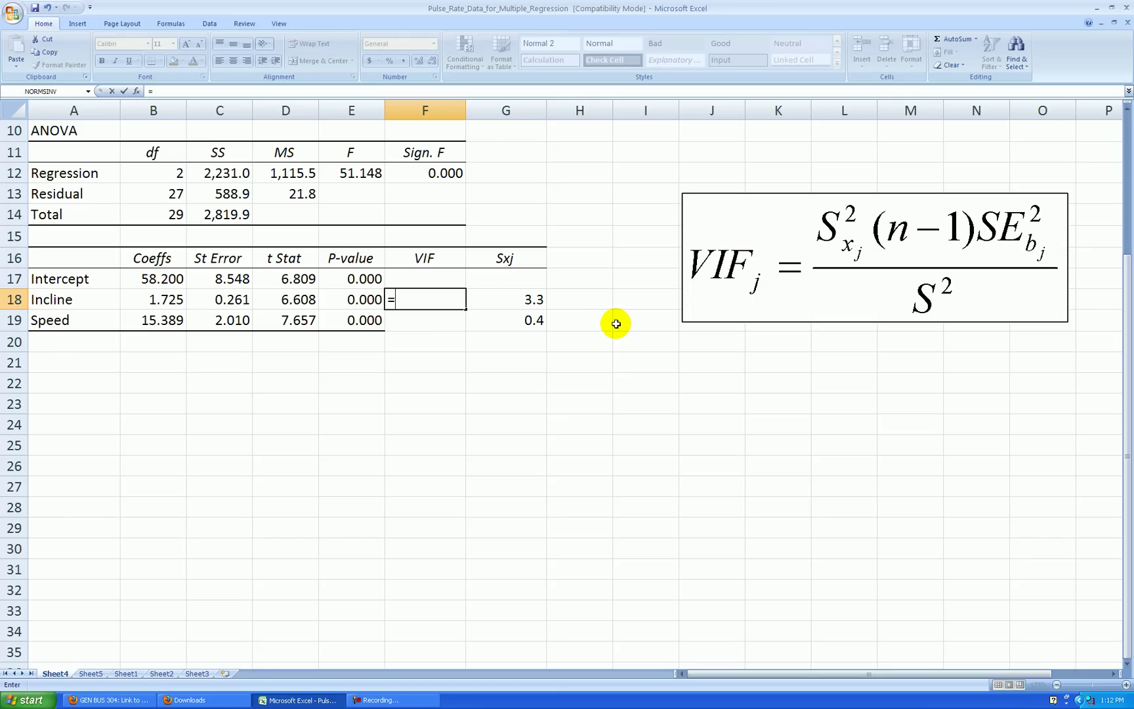
pyautogui.click(534, 299)
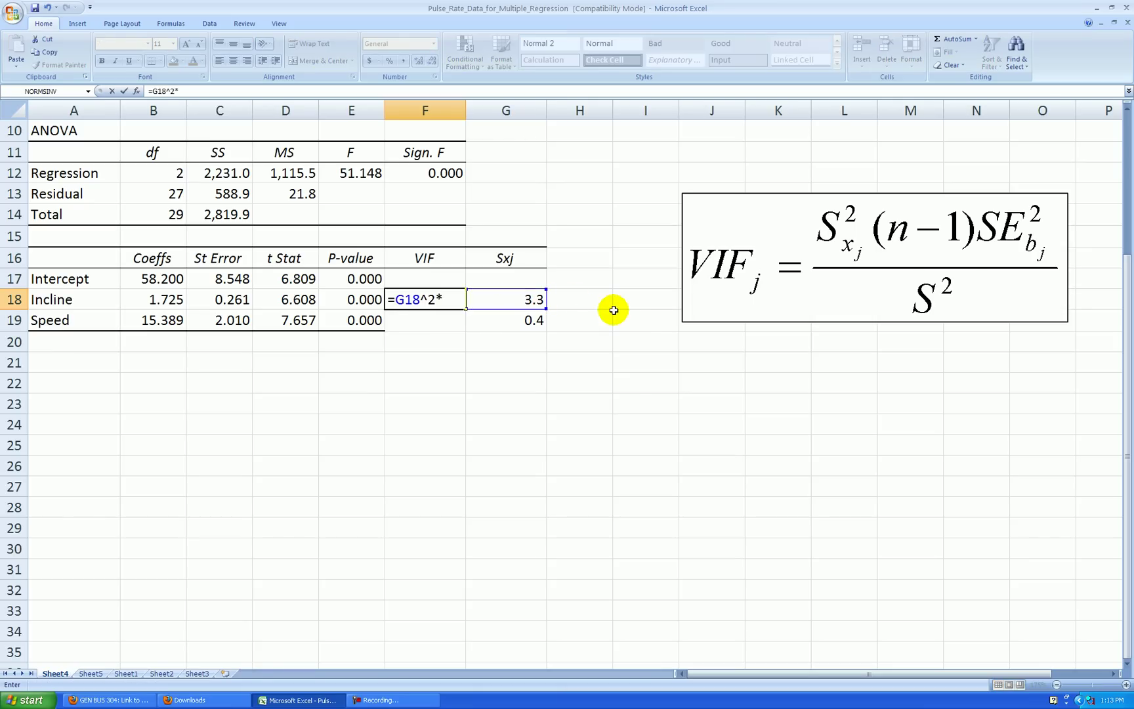
pyautogui.click(168, 218)
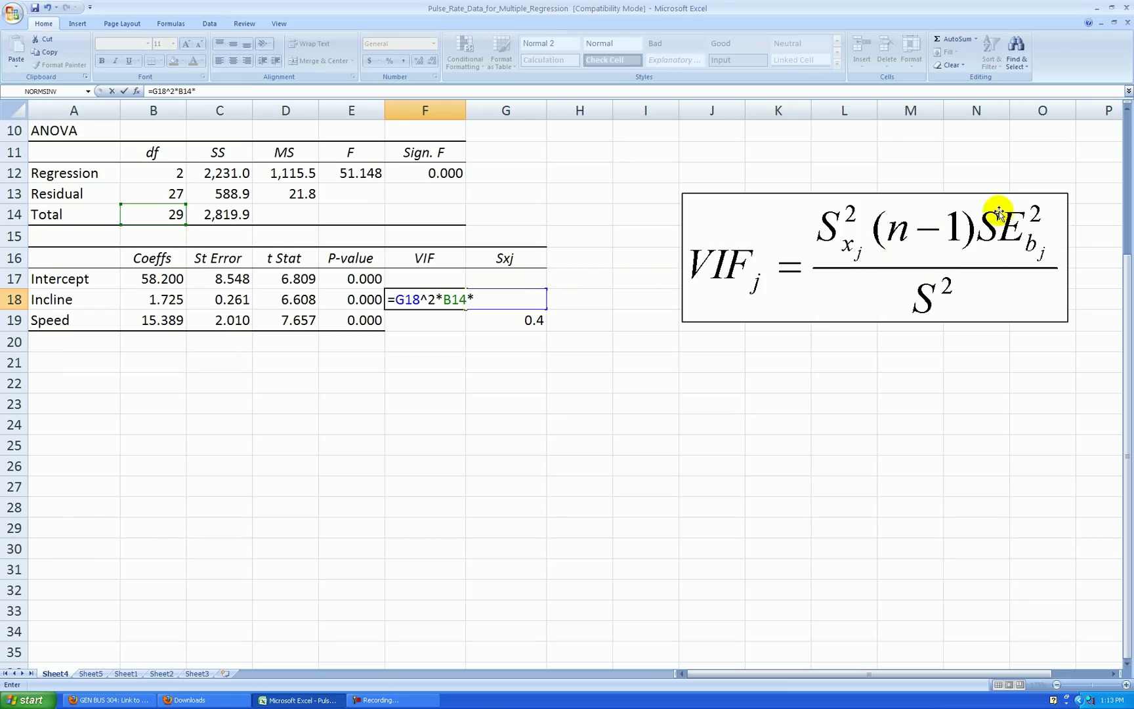
pyautogui.click(233, 301)
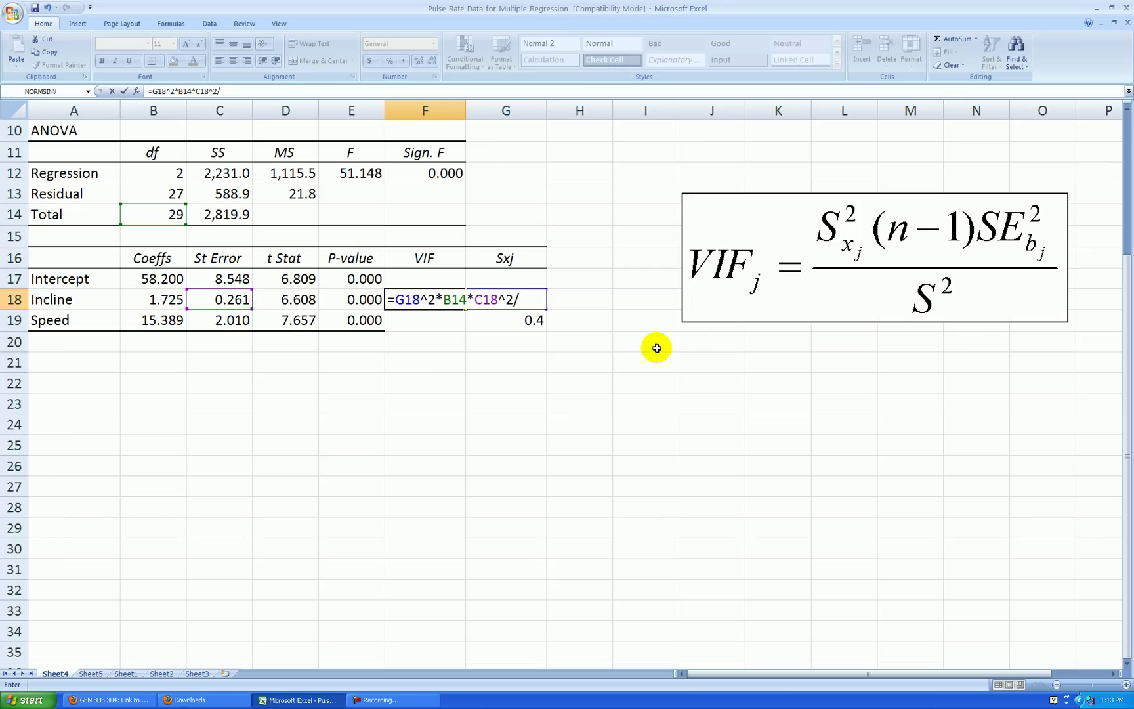
pyautogui.click(289, 193)
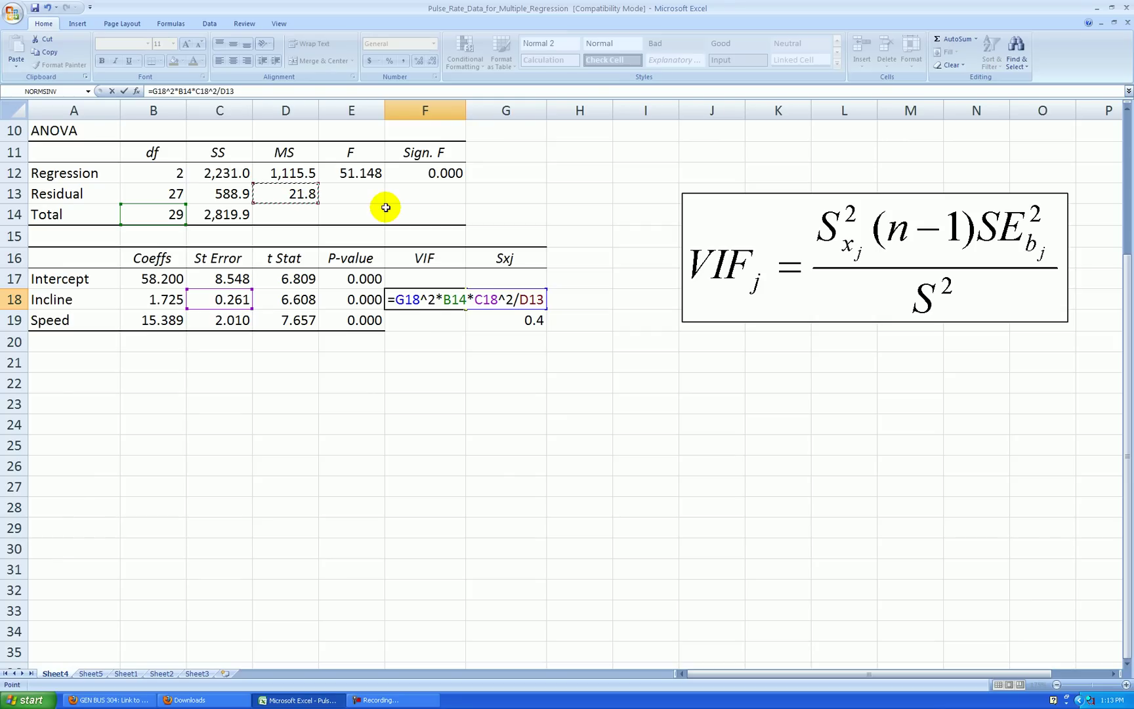
pyautogui.press('Return')
pyautogui.click(448, 299)
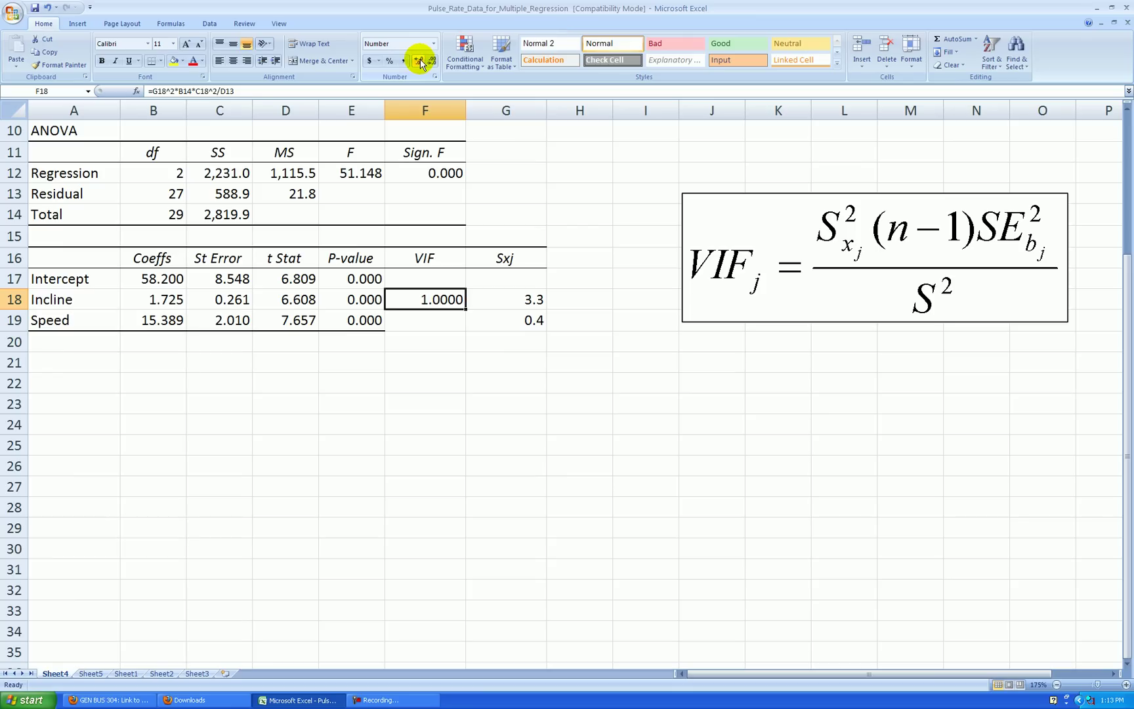
# - Show one more decimal on the VIF and clear the #DIV/0! from a first fill to Speed
pyautogui.click(419, 61)
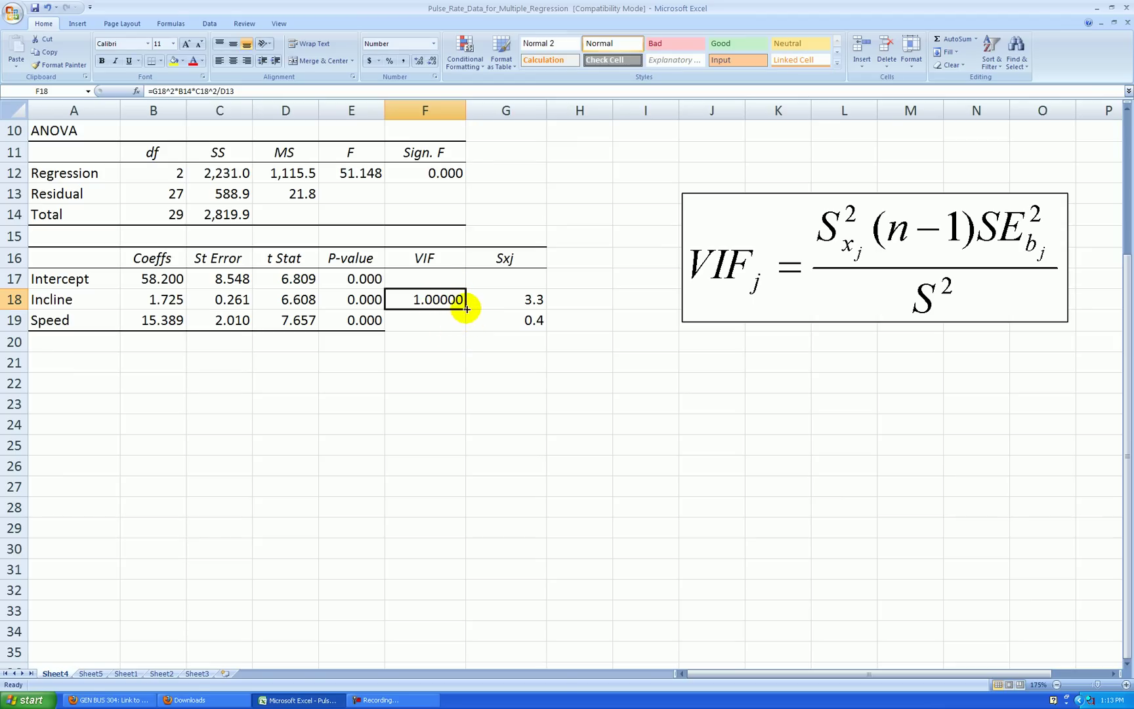
pyautogui.moveTo(466, 308); pyautogui.dragTo(467, 325)
pyautogui.click(451, 325)
pyautogui.press('Delete')
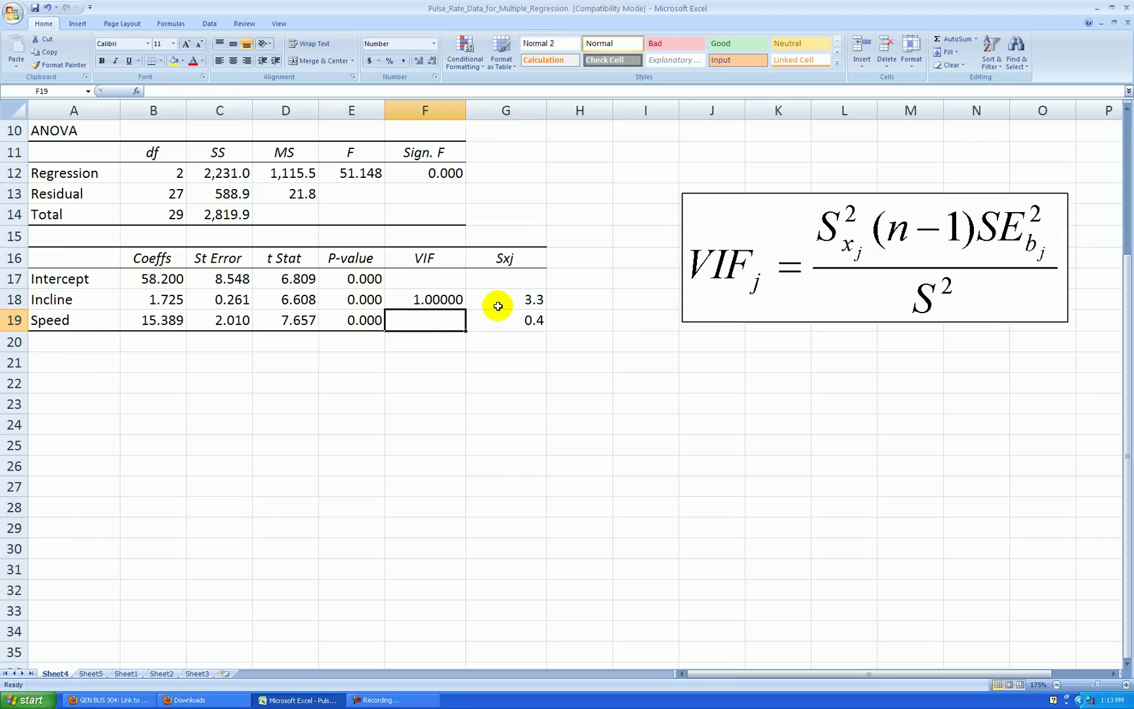
# - Make B14 and D13 absolute ($B$14, $D$13) in Incline's VIF formula
pyautogui.click(434, 299)
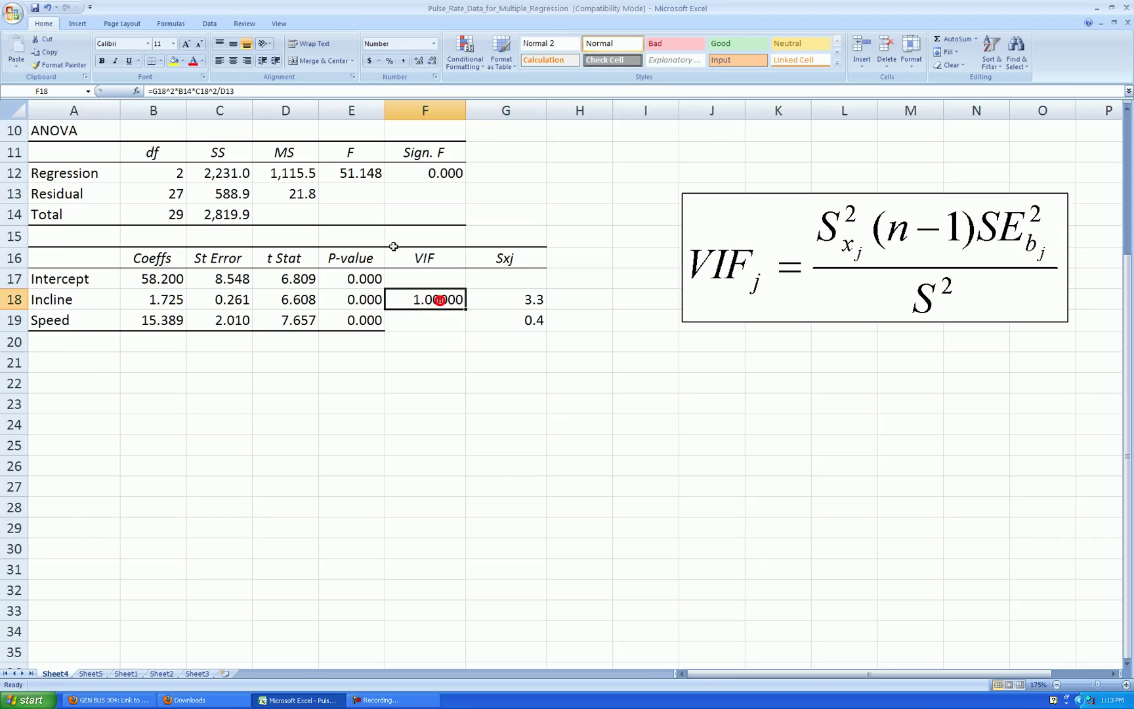
pyautogui.click(181, 90)
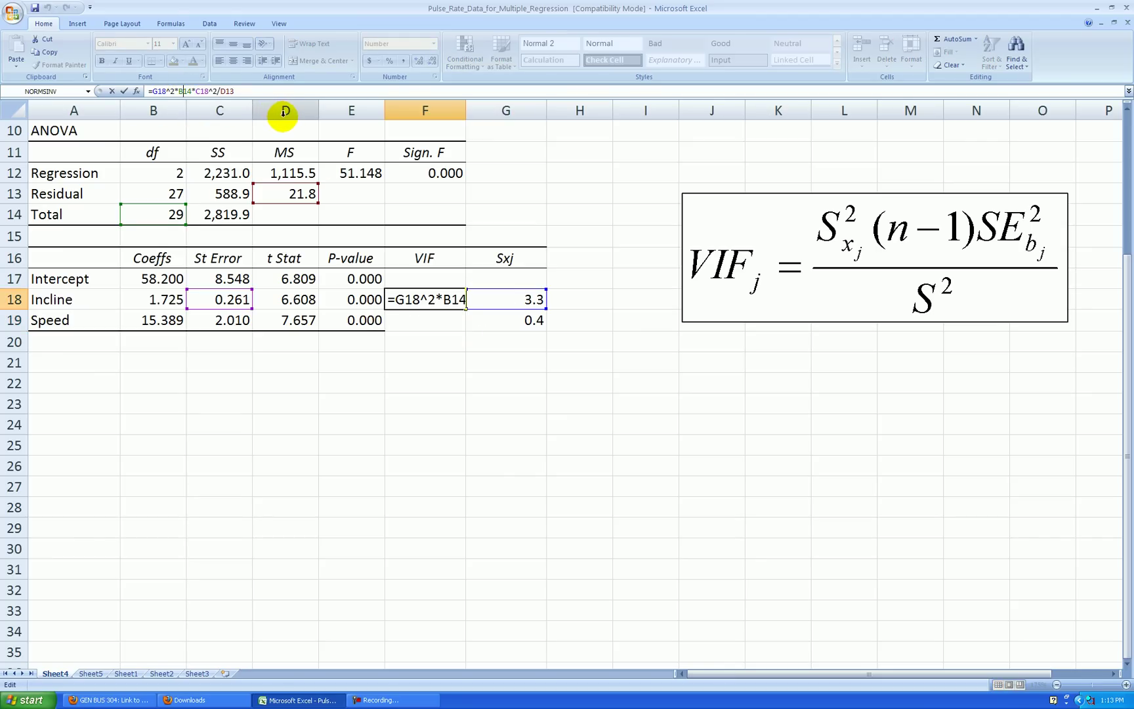
pyautogui.press('F4')
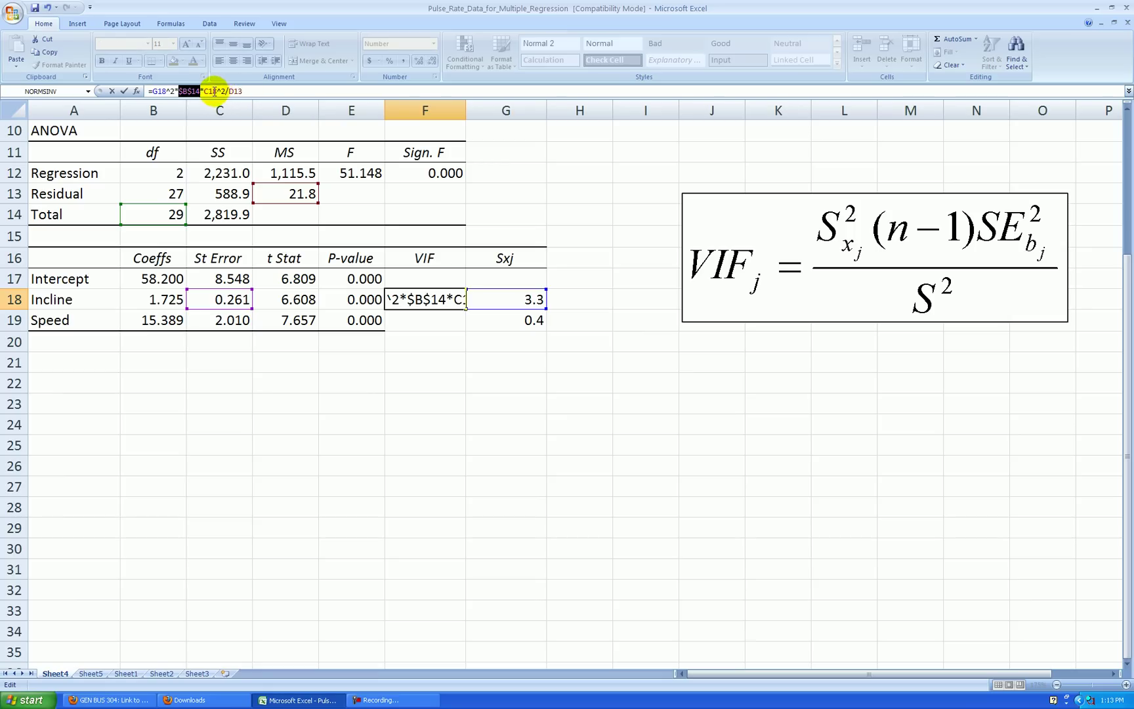
pyautogui.click(243, 91)
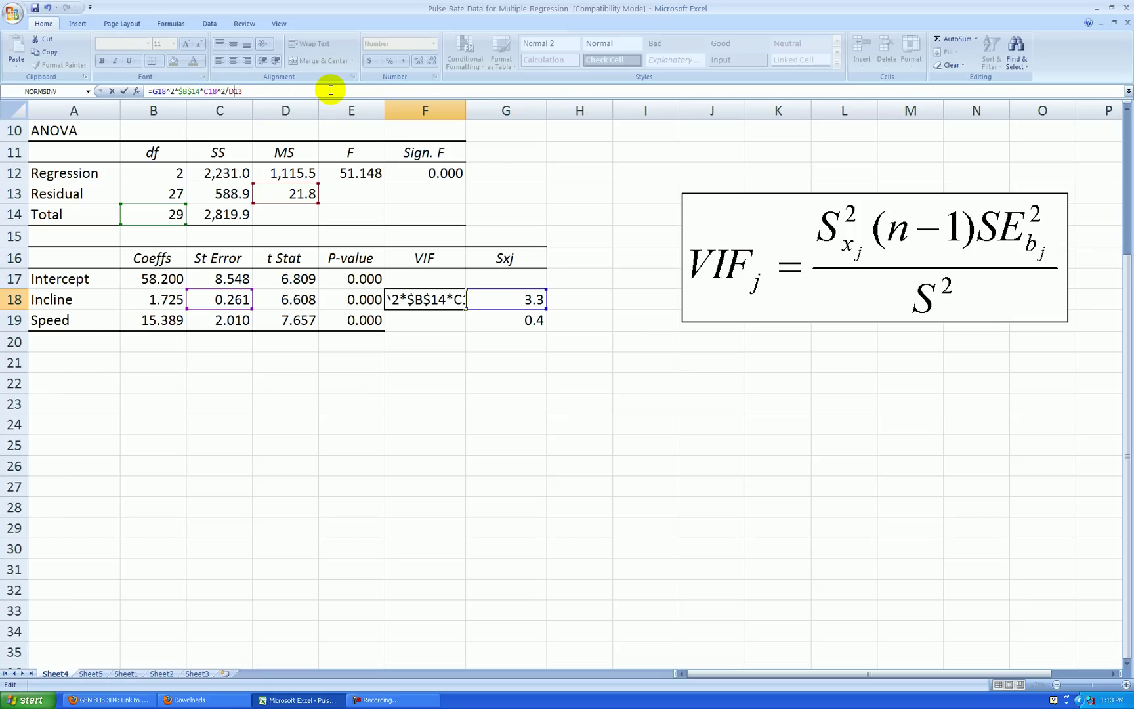
pyautogui.press('F4')
pyautogui.press('Return')
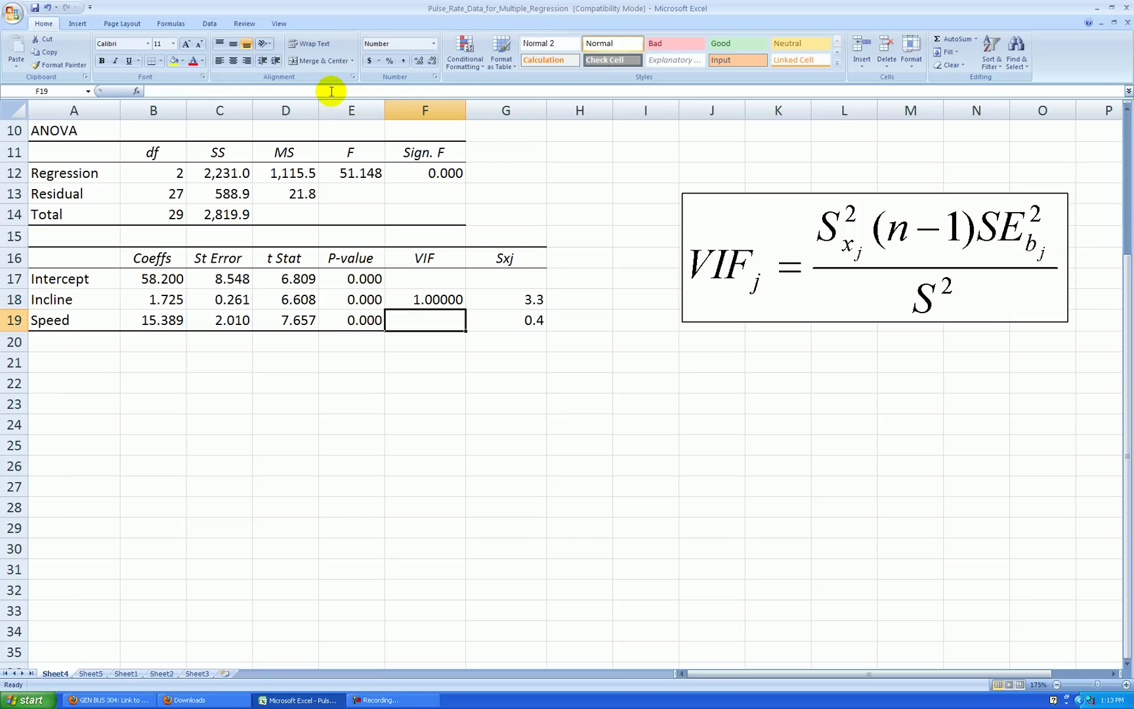
# - Fill the corrected VIF formula down to Speed and copy both 1.00000 results
pyautogui.click(449, 299)
pyautogui.moveTo(465, 309); pyautogui.dragTo(463, 328)
pyautogui.click(569, 355)
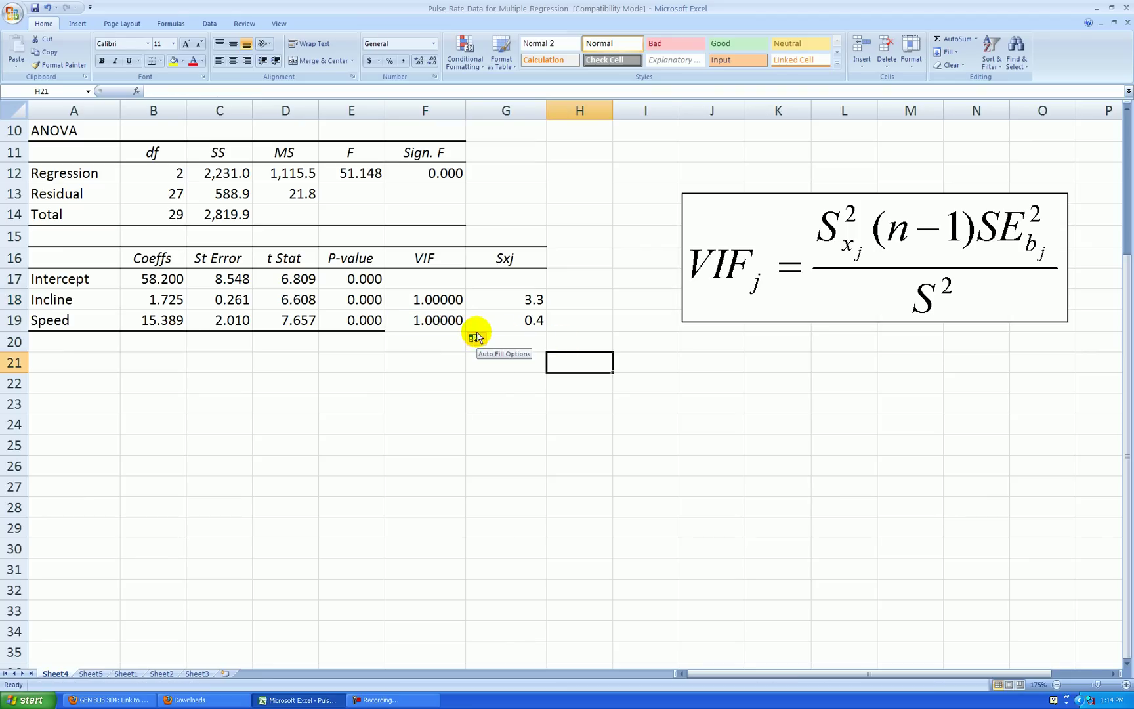
pyautogui.moveTo(438, 299); pyautogui.dragTo(462, 328)
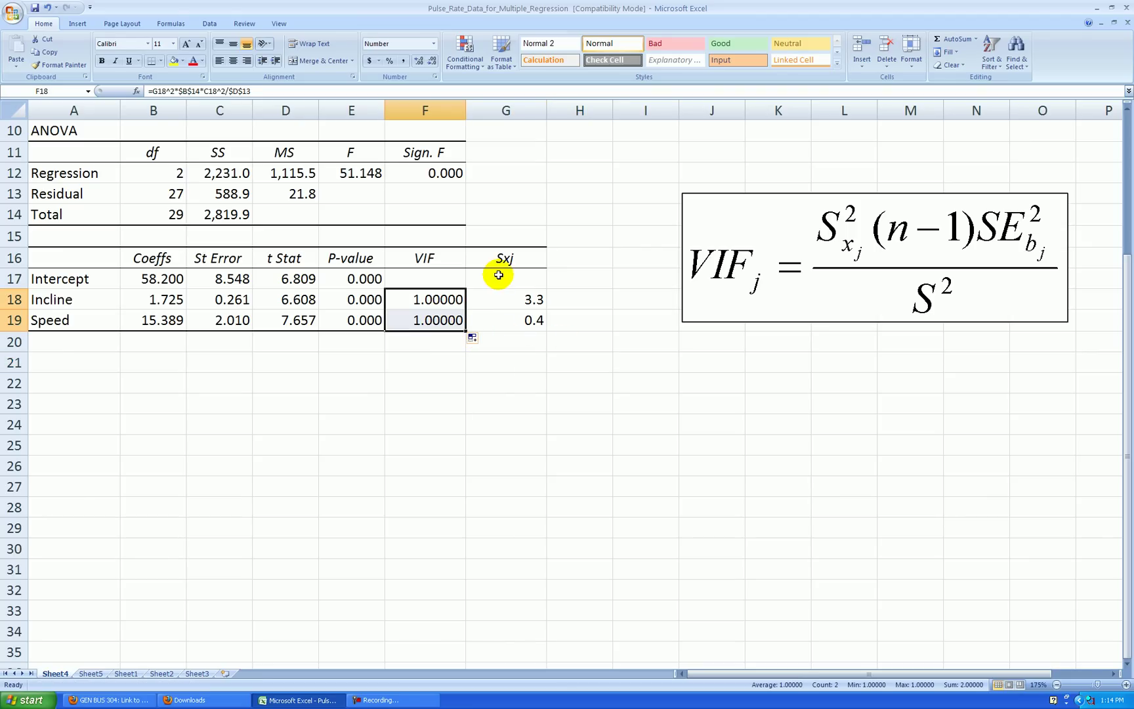
pyautogui.hotkey('ctrl', 'c')
# - Paste the copied VIF results back over F18:F19 as static values
pyautogui.rightClick(445, 300)
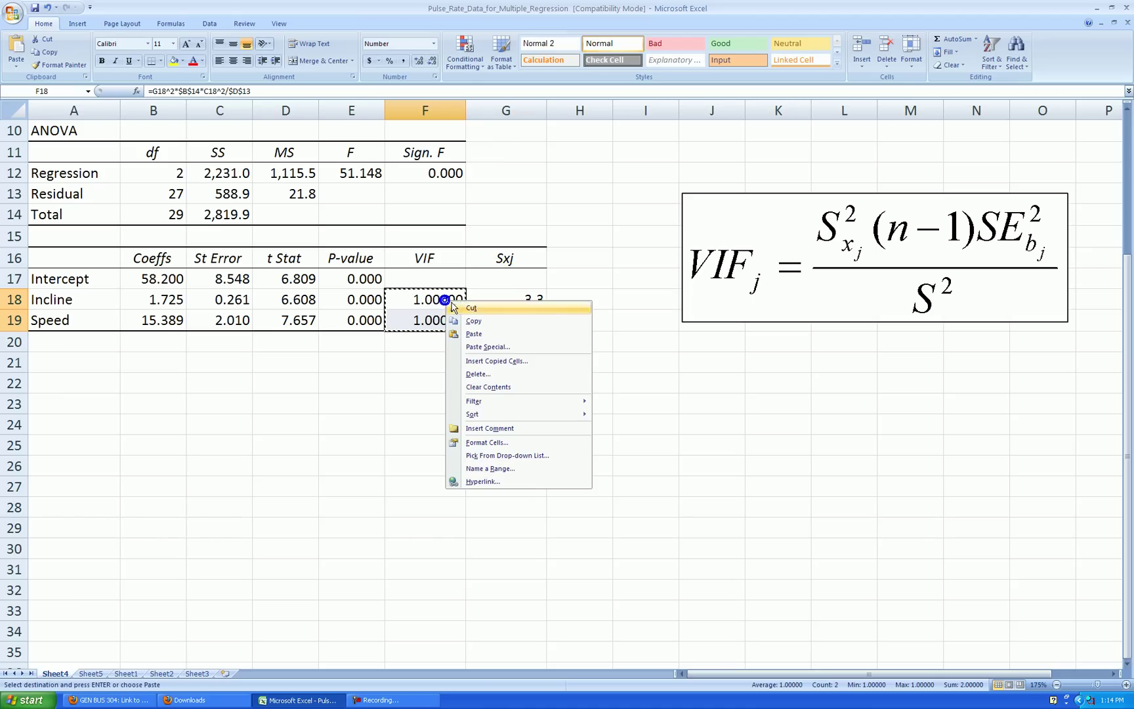
pyautogui.click(488, 347)
pyautogui.click(407, 302)
pyautogui.click(528, 424)
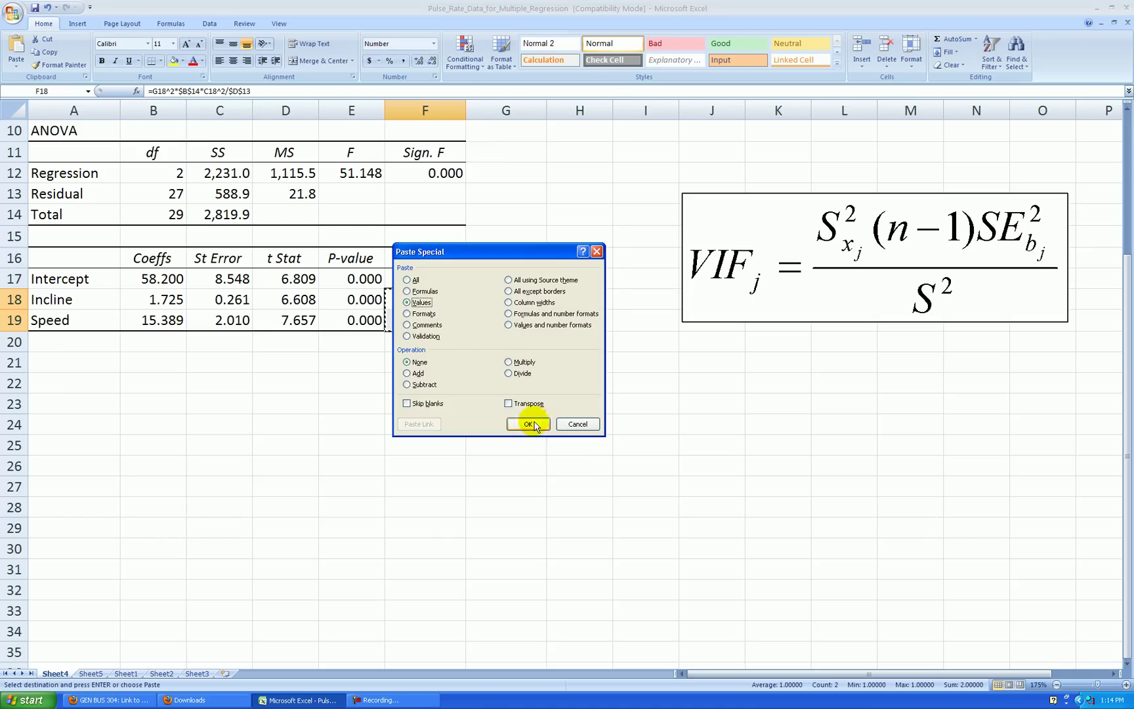
pyautogui.click(577, 402)
# - Blank out the Sxj helper column G from G14 down to row 21
pyautogui.click(539, 218)
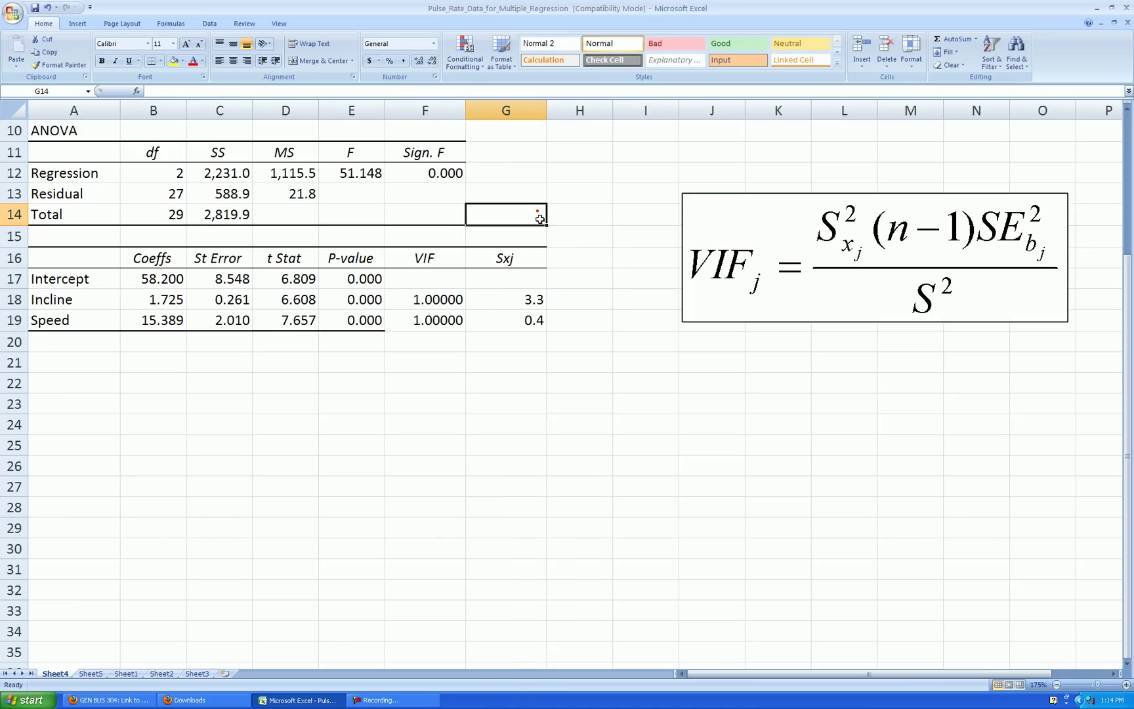
pyautogui.moveTo(547, 225); pyautogui.dragTo(544, 376)
pyautogui.click(456, 299)
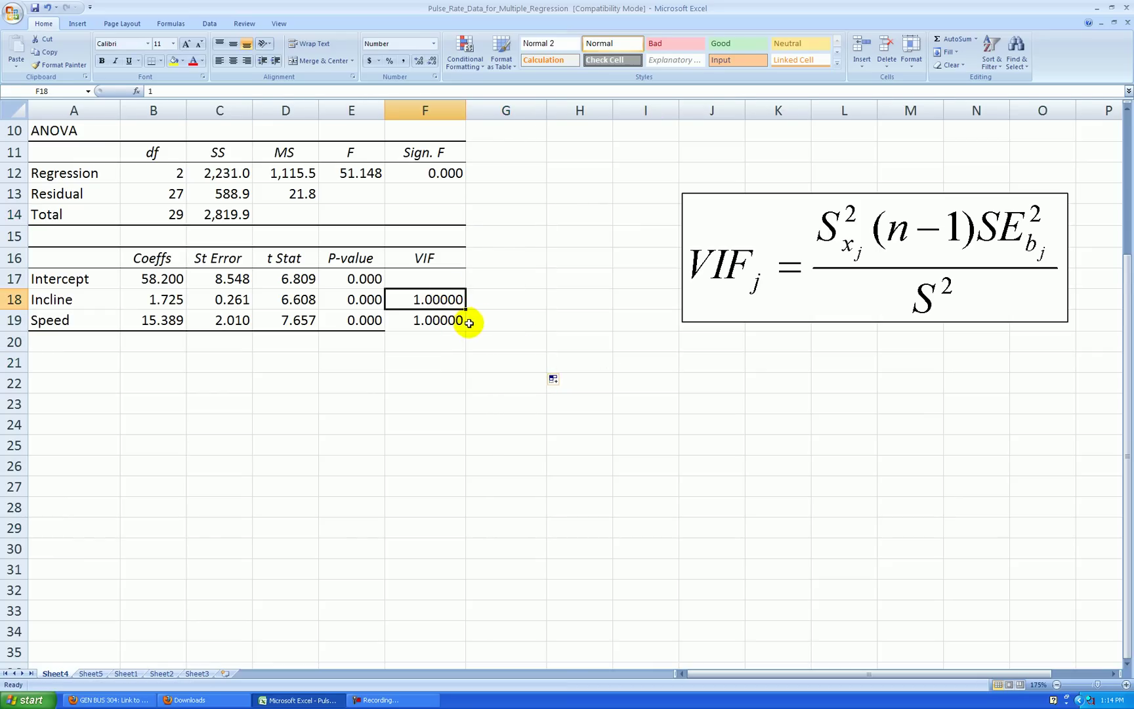
pyautogui.click(455, 321)
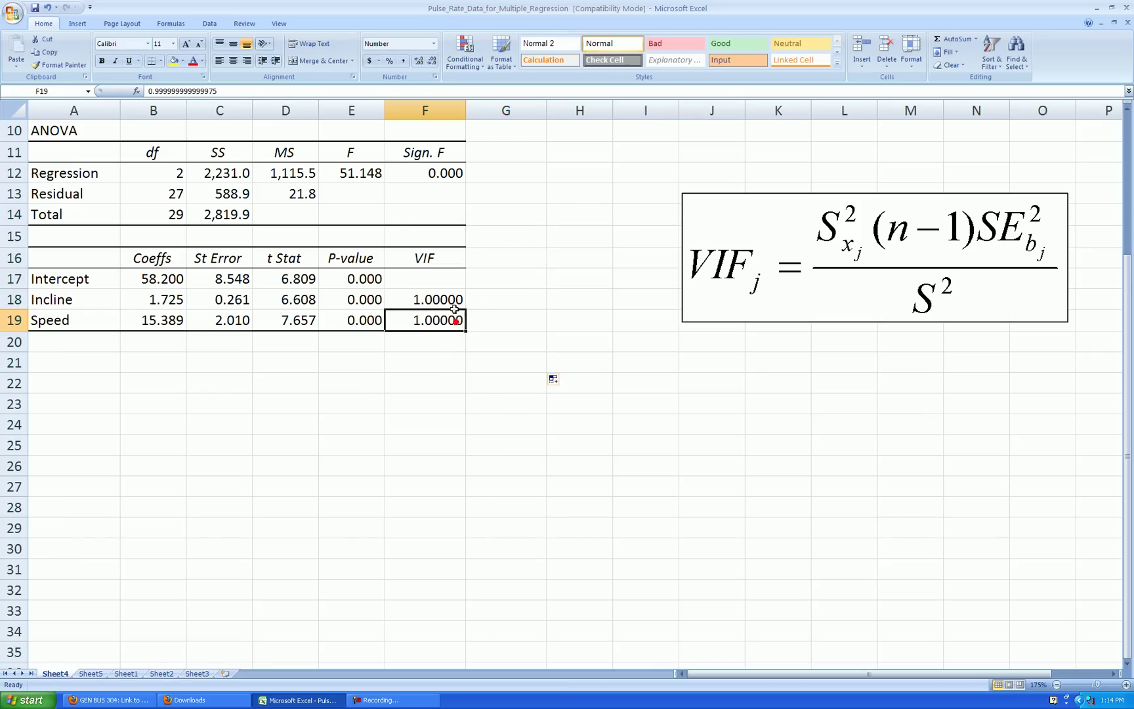
# - Add a thick bottom border under F19 and show both VIF values centred as 1.0
pyautogui.click(160, 62)
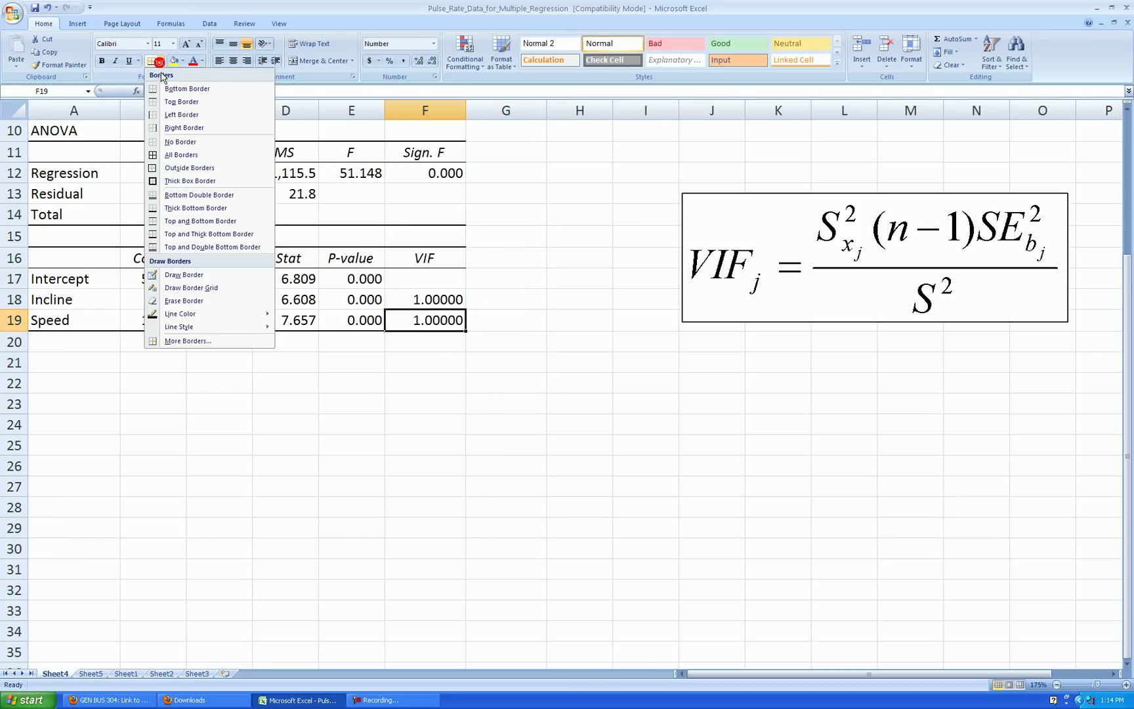
pyautogui.click(153, 208)
pyautogui.click(540, 278)
pyautogui.moveTo(453, 299); pyautogui.dragTo(454, 319)
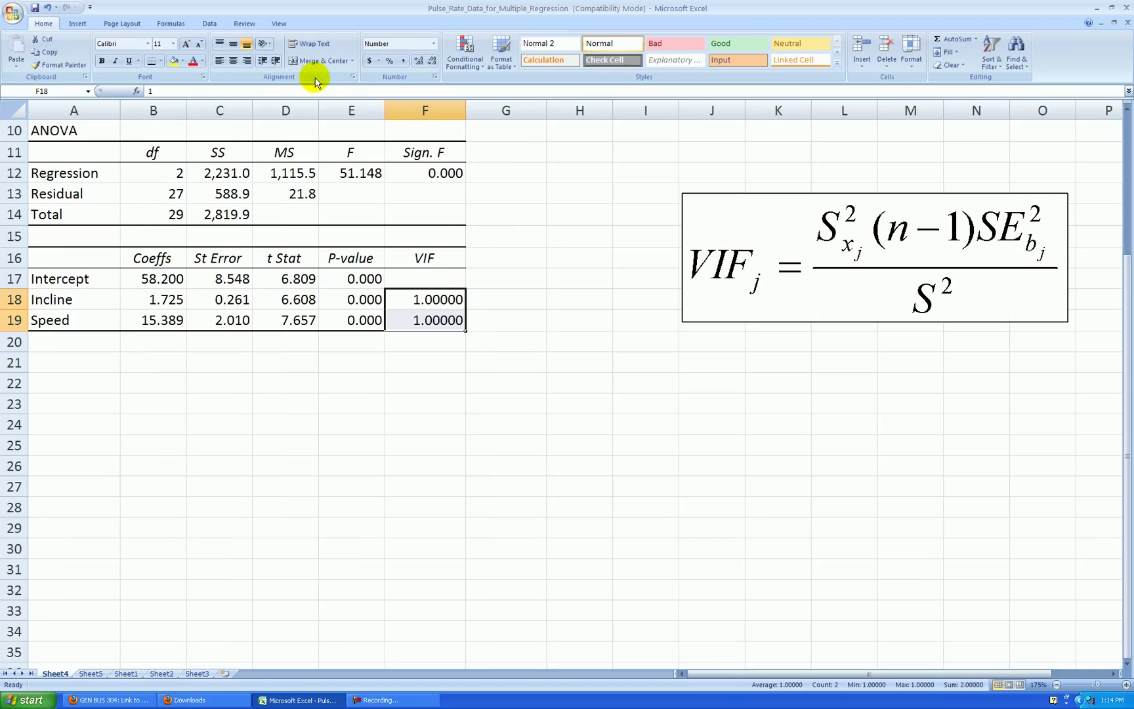
pyautogui.click(432, 61)
pyautogui.click(433, 61)
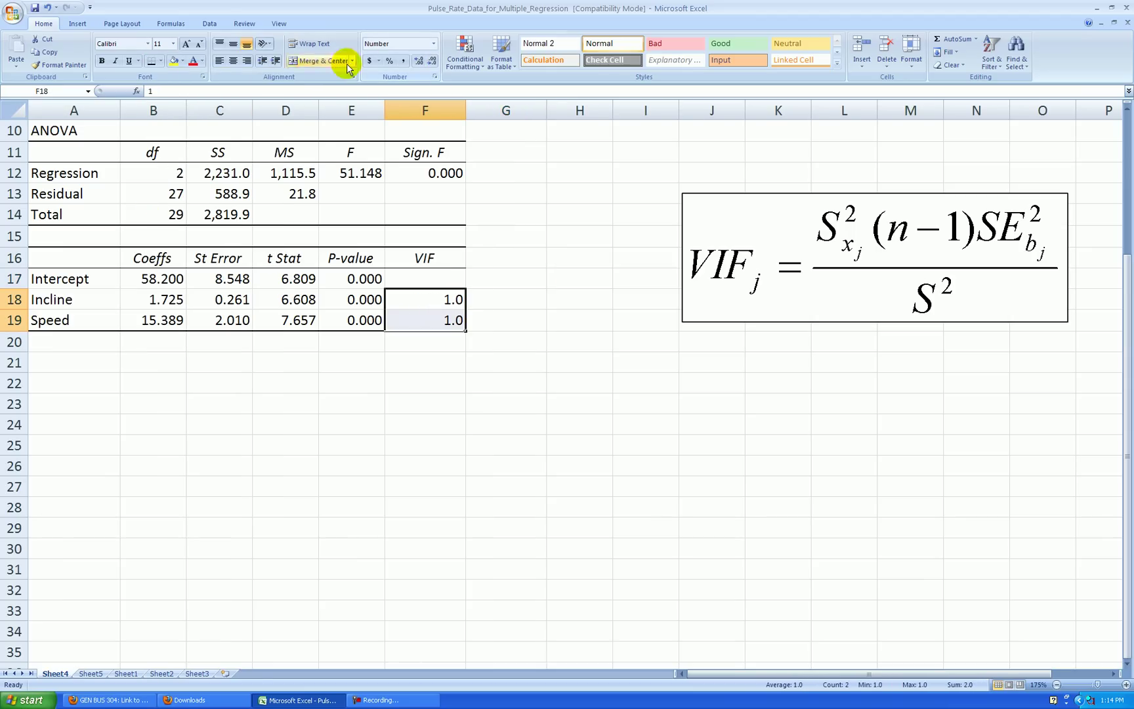
pyautogui.click(233, 61)
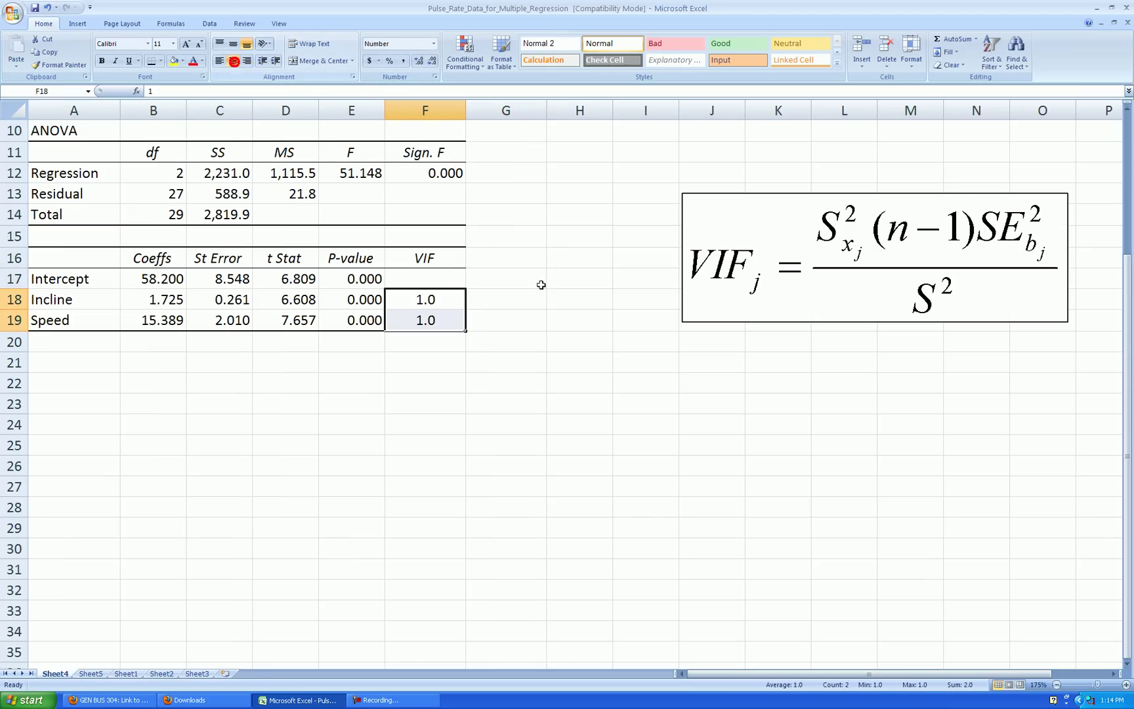
pyautogui.click(540, 283)
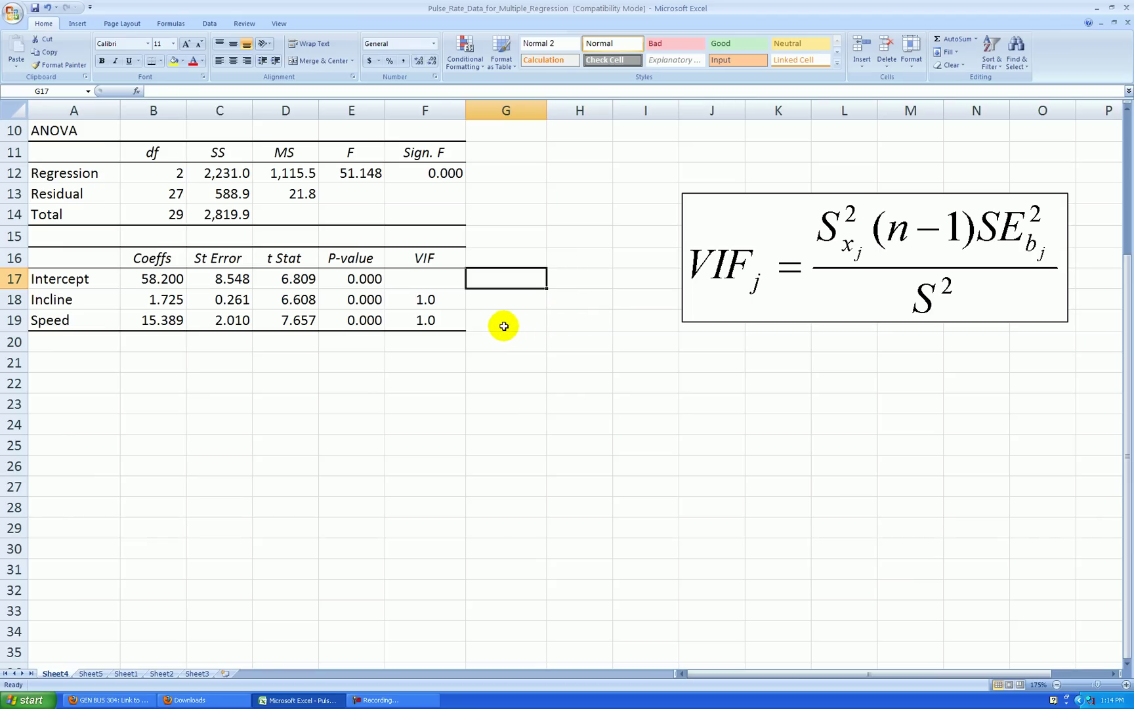
# - Select Incline's VIF value of 1.0 on Sheet4
pyautogui.click(445, 302)
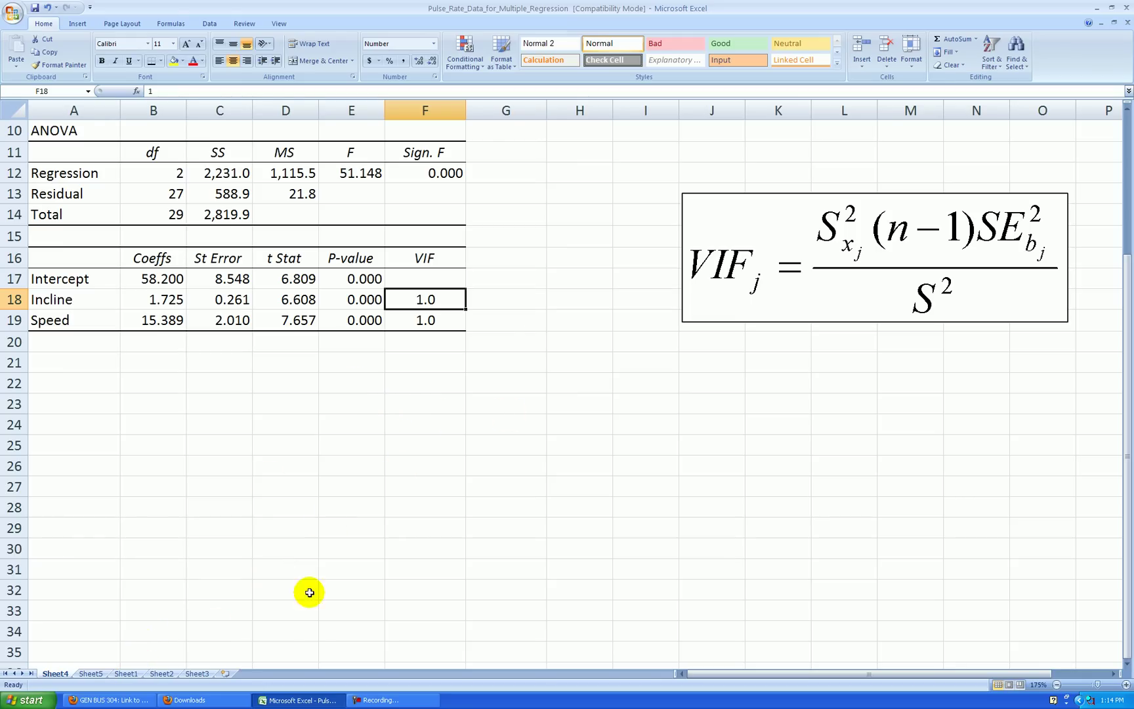
# - Select the Incline and Speed data, C4:D33, on Sheet1
pyautogui.click(128, 676)
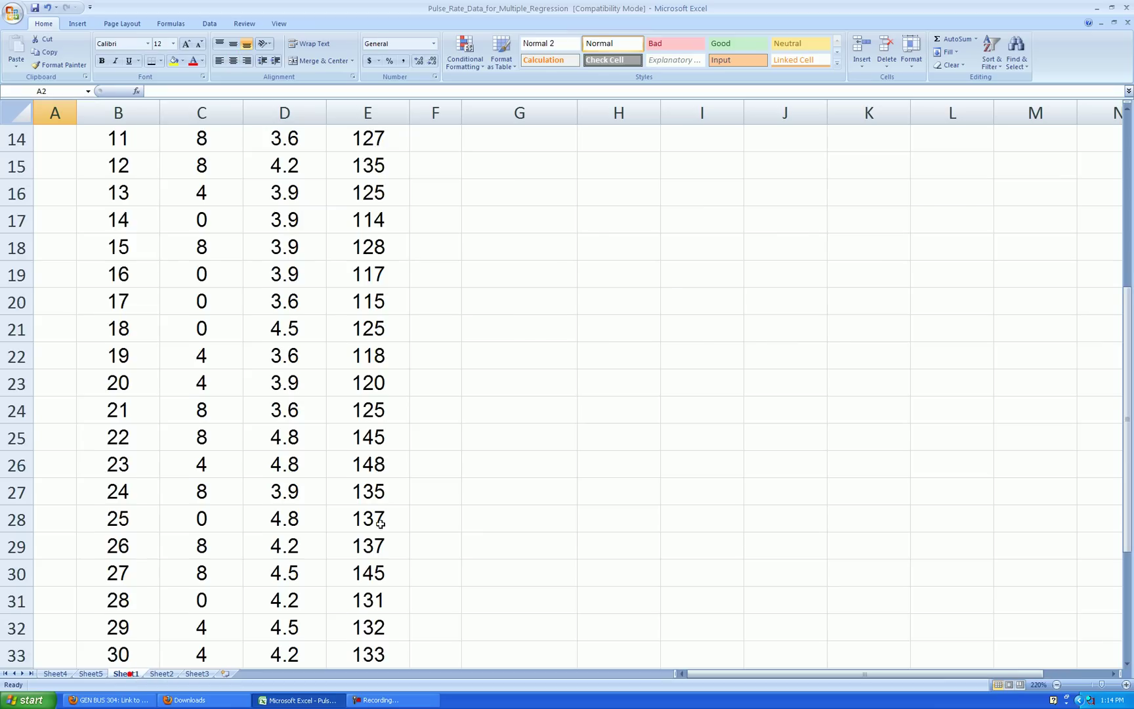
pyautogui.scroll(5, 469, 438)
pyautogui.moveTo(209, 226); pyautogui.dragTo(265, 278)
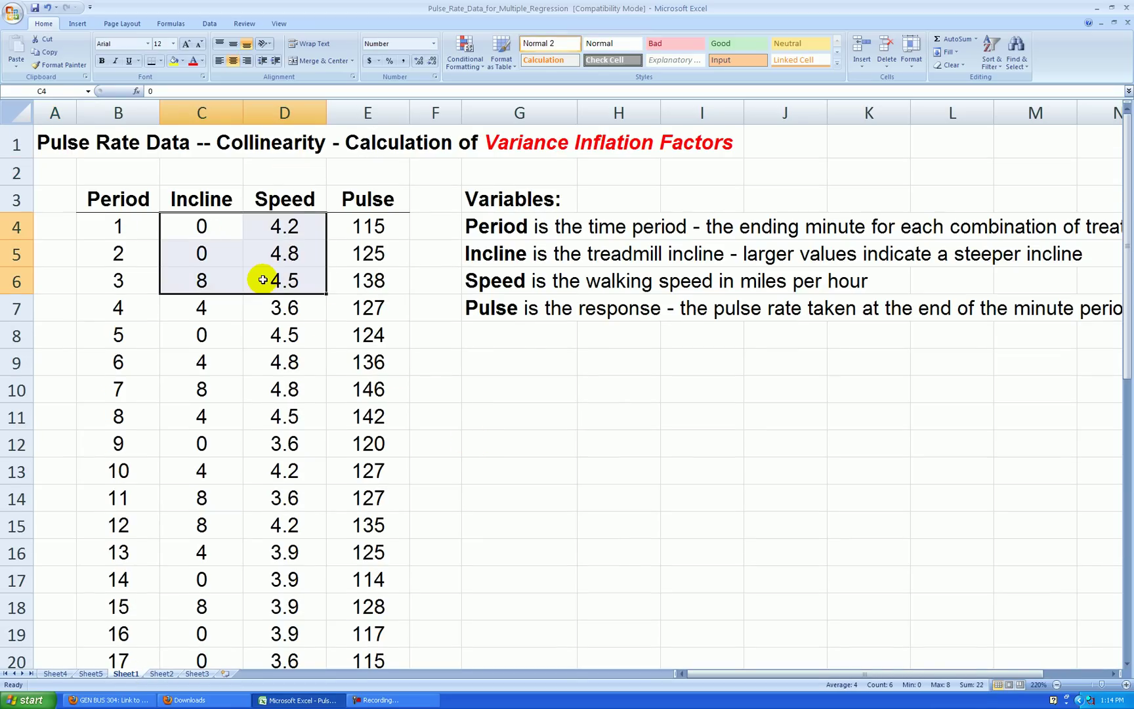
pyautogui.hotkey('ctrl', 'shift', 'Down')
# - Insert a markers-only scatter chart, delete its legend and gridlines, and place it over columns F–L
pyautogui.click(78, 24)
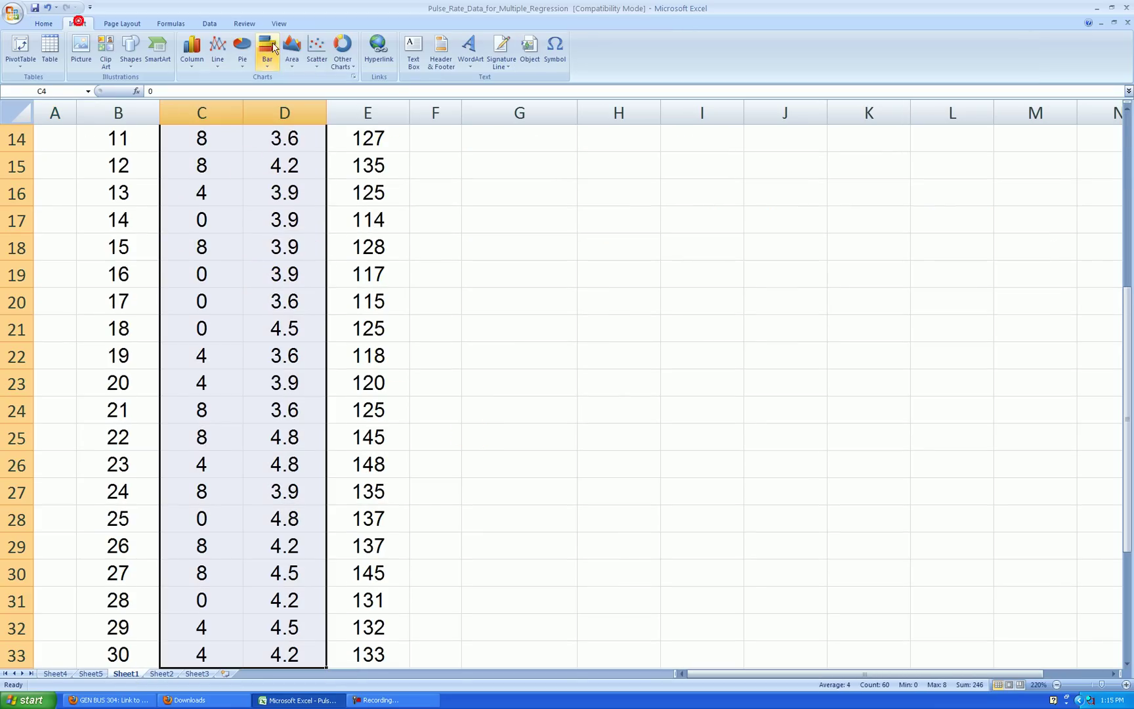
pyautogui.click(317, 47)
pyautogui.click(321, 100)
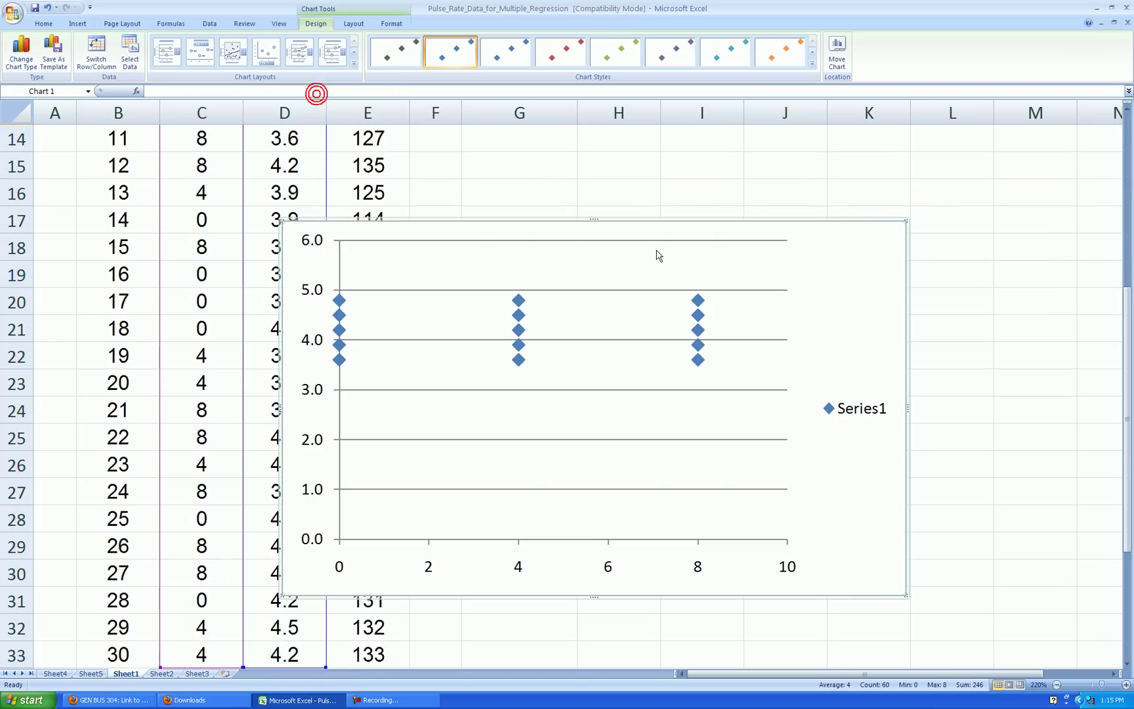
pyautogui.click(872, 407)
pyautogui.press('Delete')
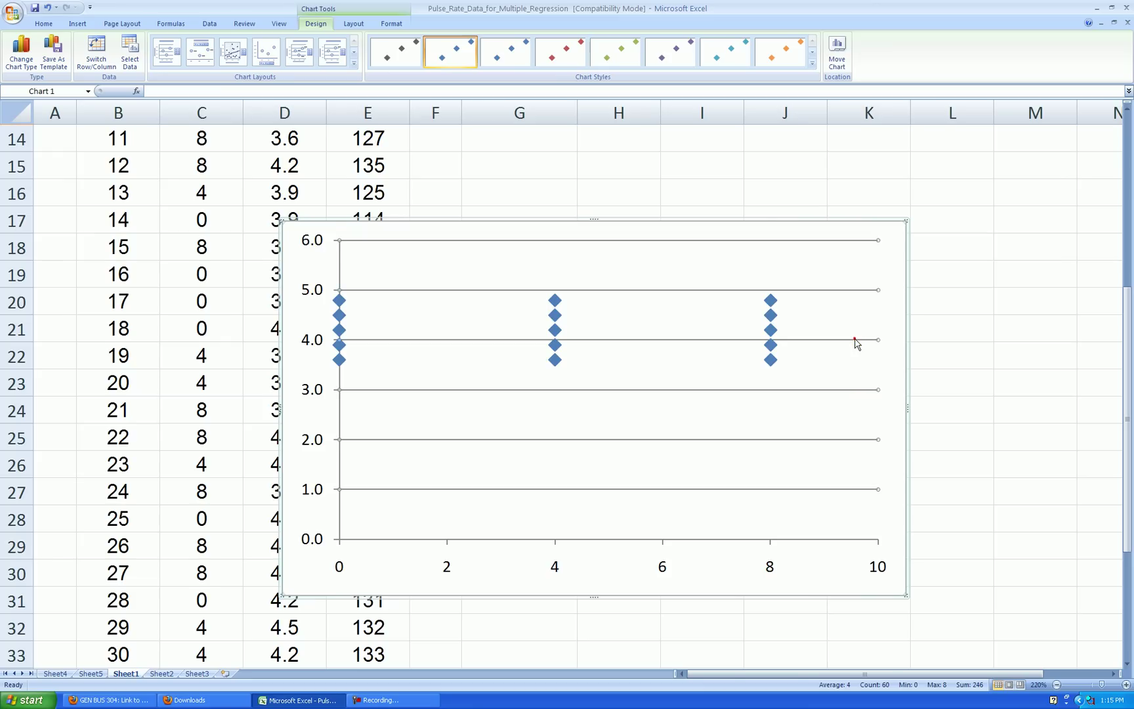
pyautogui.press('Delete')
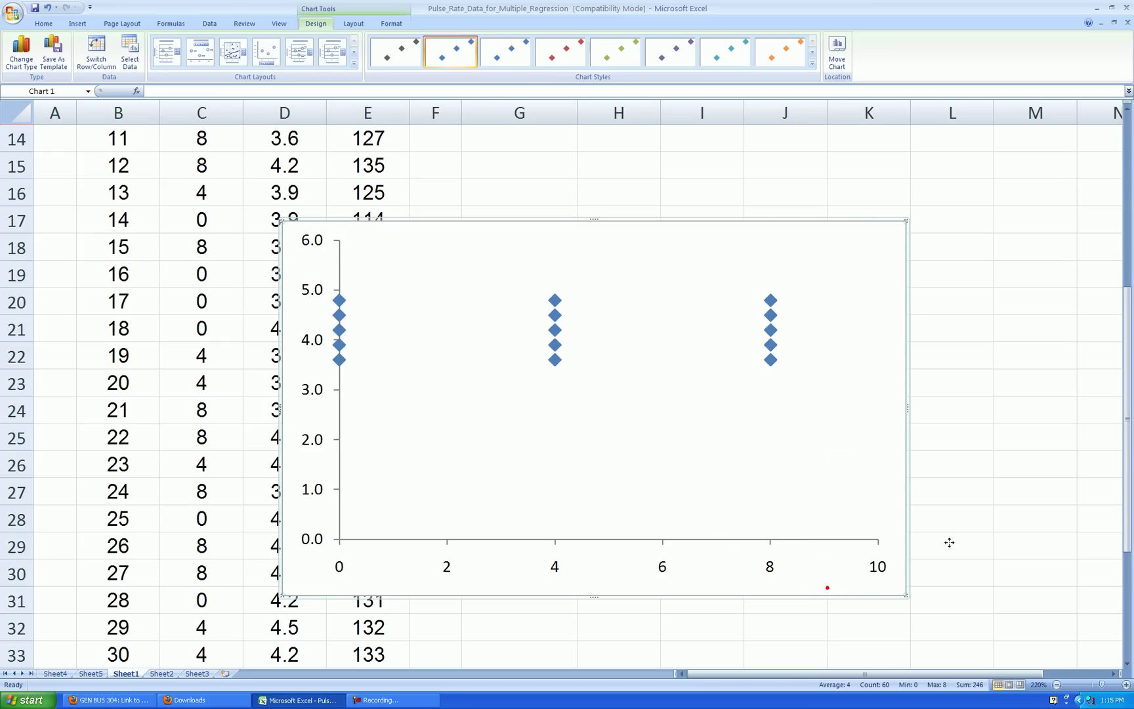
pyautogui.moveTo(949, 542); pyautogui.dragTo(956, 501)
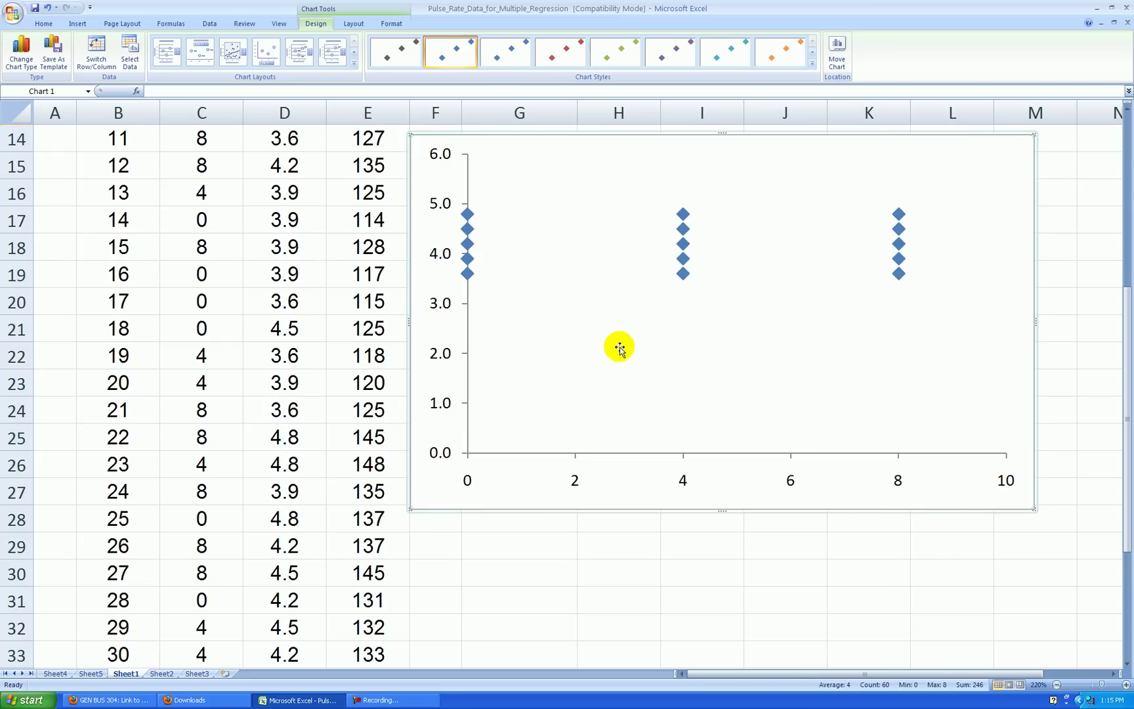
# - Set the vertical Speed axis to minimum 3.6, maximum 4.8 and major unit 0.3
pyautogui.rightClick(441, 250)
pyautogui.click(502, 365)
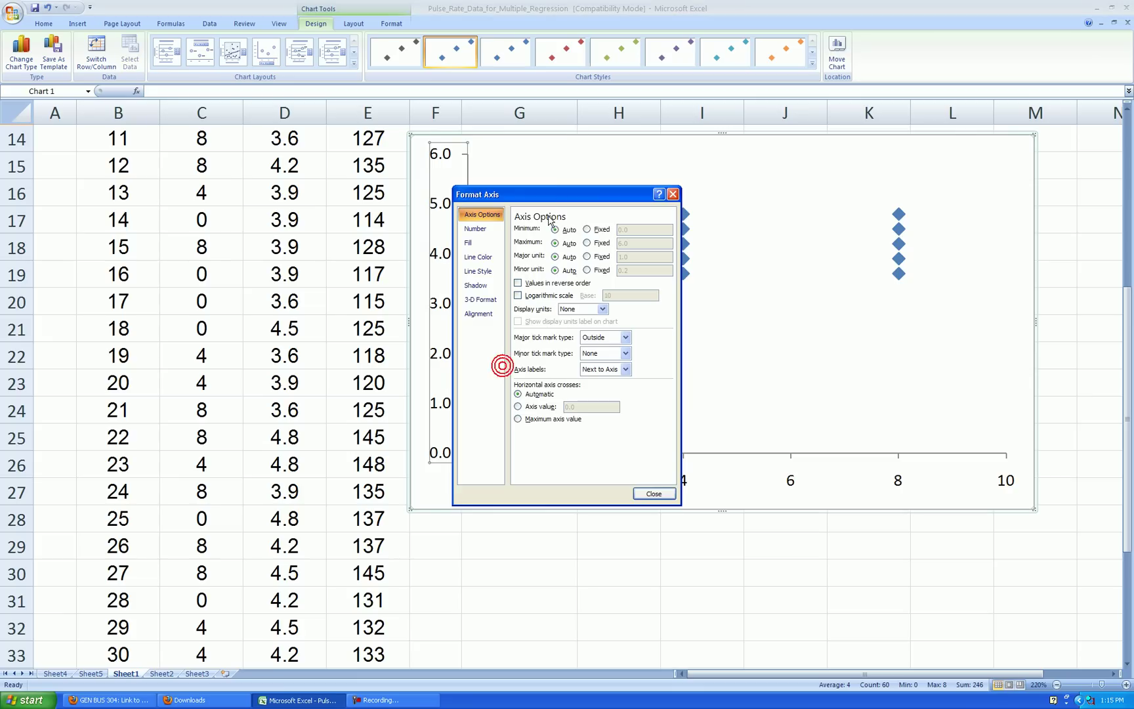
pyautogui.click(587, 229)
pyautogui.click(610, 243)
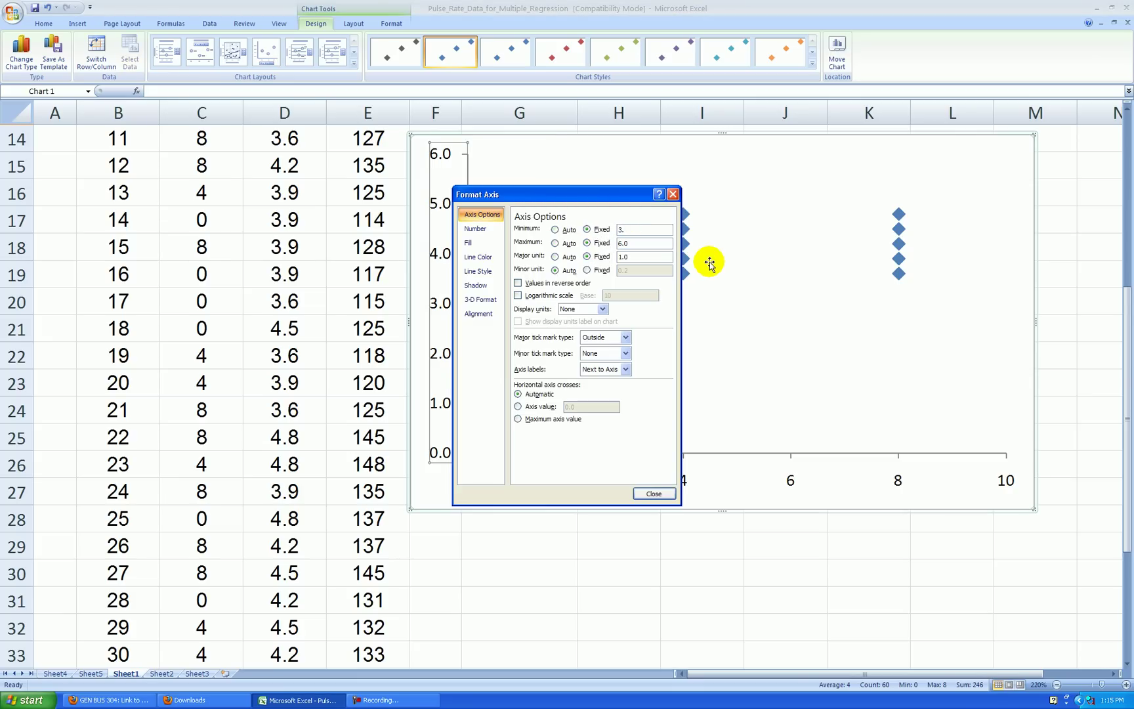
pyautogui.moveTo(643, 242); pyautogui.dragTo(586, 242)
pyautogui.doubleClick(632, 245)
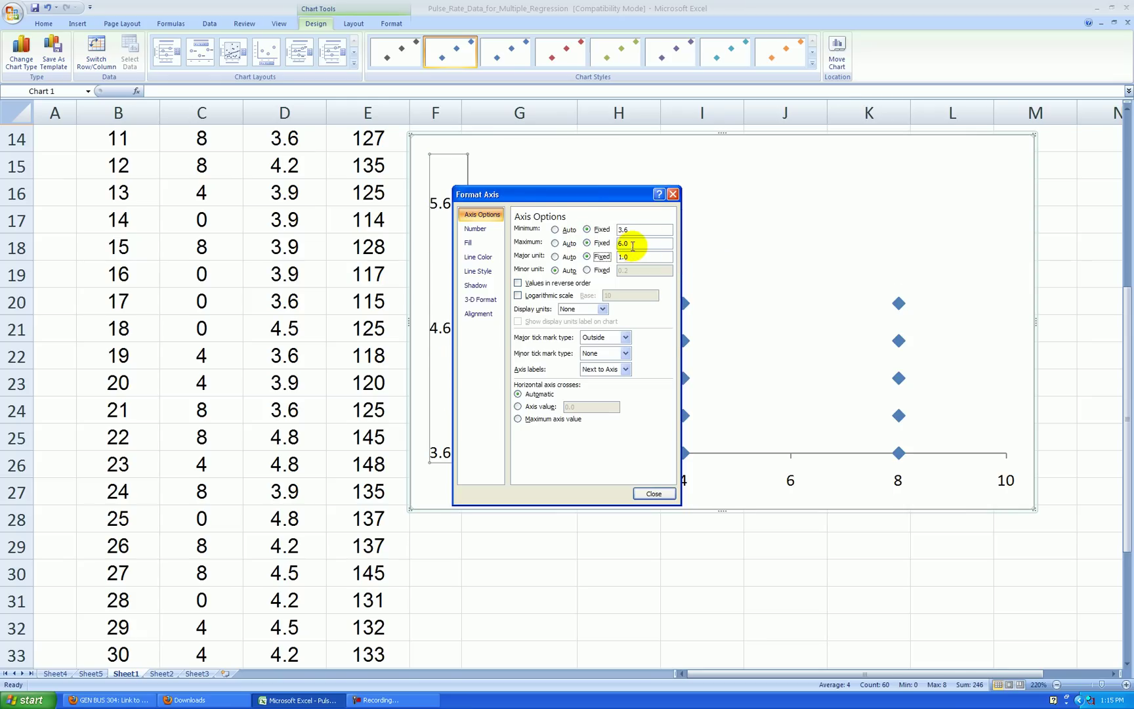
pyautogui.write('4.87')
pyautogui.press('Tab')
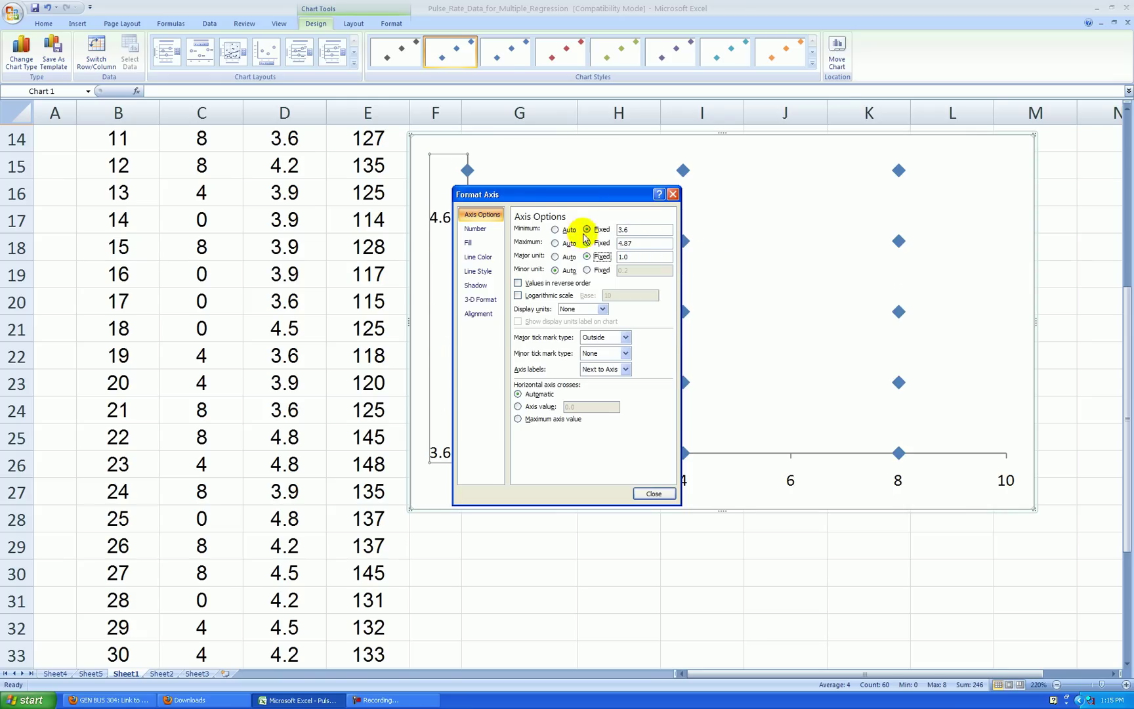
pyautogui.click(652, 244)
pyautogui.press('Tab')
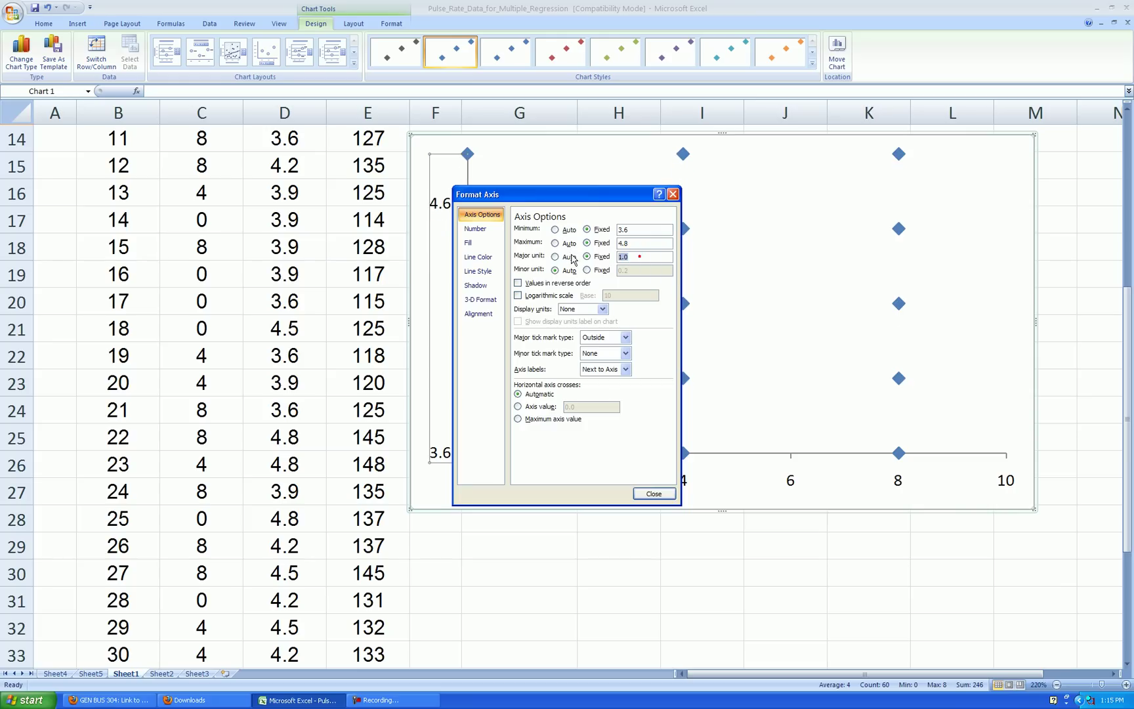
pyautogui.write('.3')
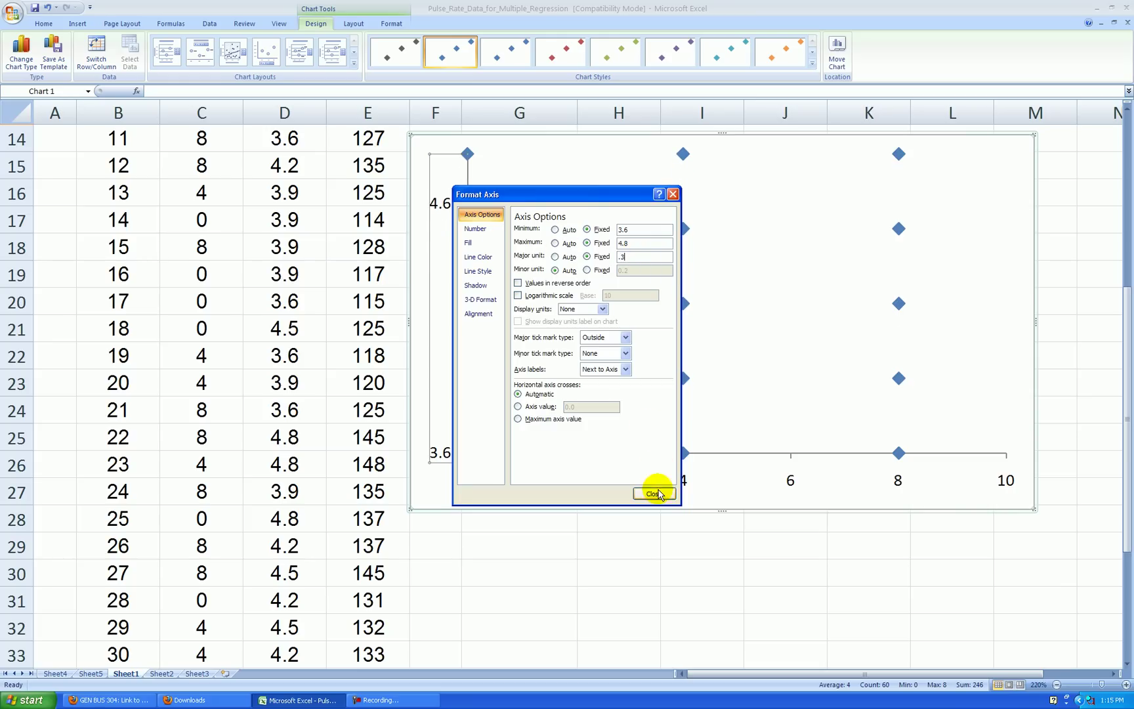
pyautogui.click(653, 494)
pyautogui.click(683, 539)
# - Fix the horizontal Incline axis at minimum 0 and maximum 8 with a fixed major unit
pyautogui.rightClick(686, 481)
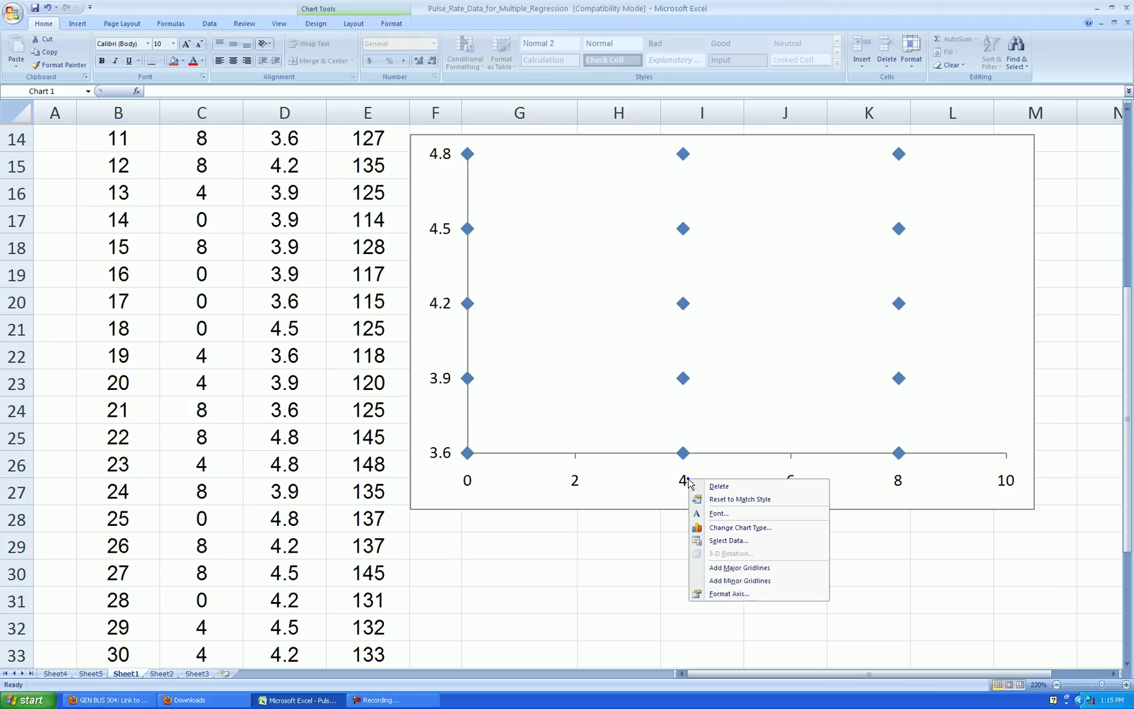
pyautogui.click(729, 594)
pyautogui.click(587, 229)
pyautogui.click(587, 243)
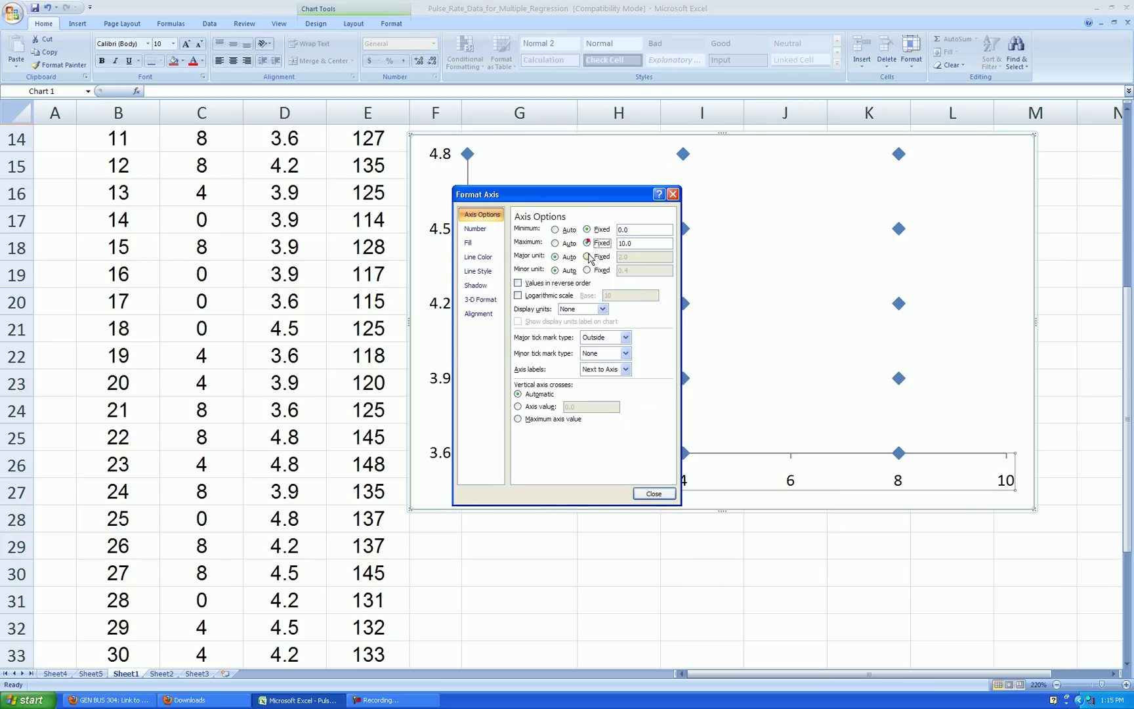
pyautogui.click(587, 257)
pyautogui.click(647, 243)
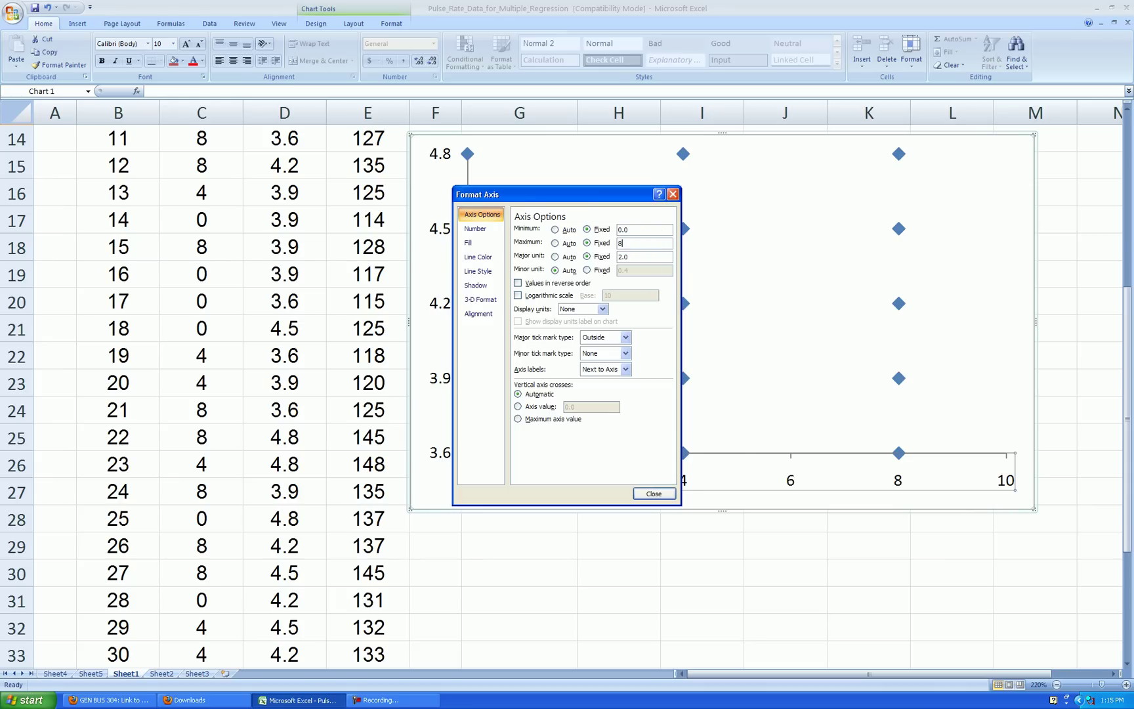
pyautogui.write('8')
pyautogui.press('Tab')
# - Narrow the scatter chart so its right edge ends near column K
pyautogui.click(654, 493)
pyautogui.click(741, 535)
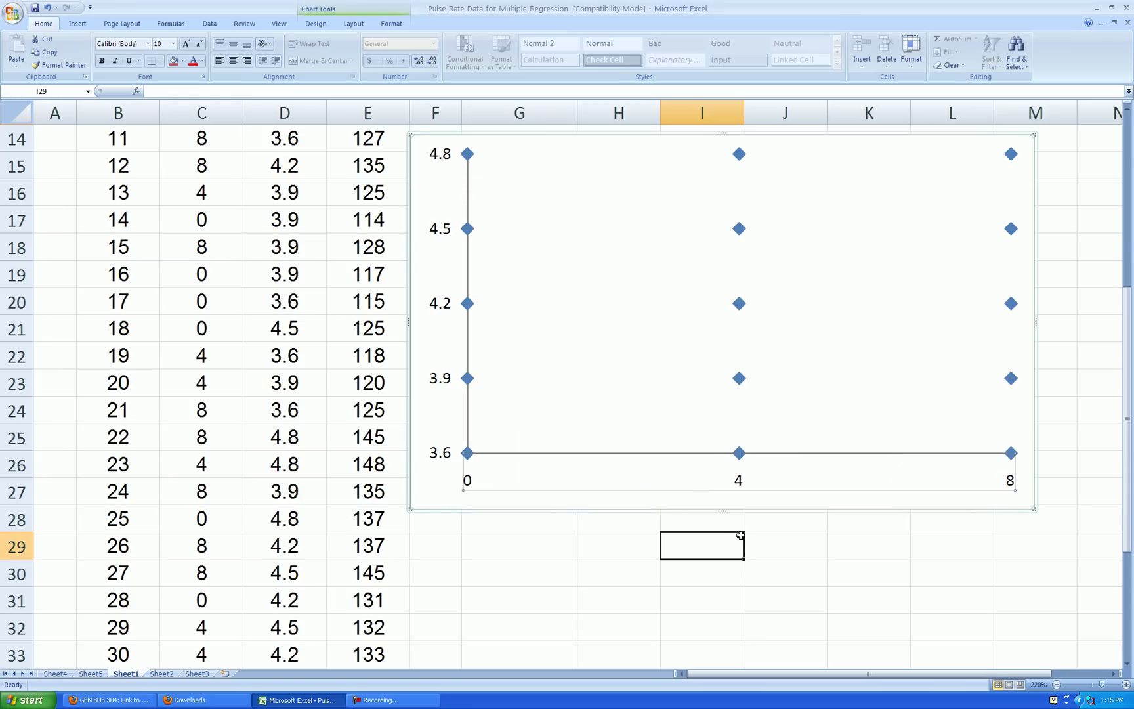
pyautogui.click(1034, 332)
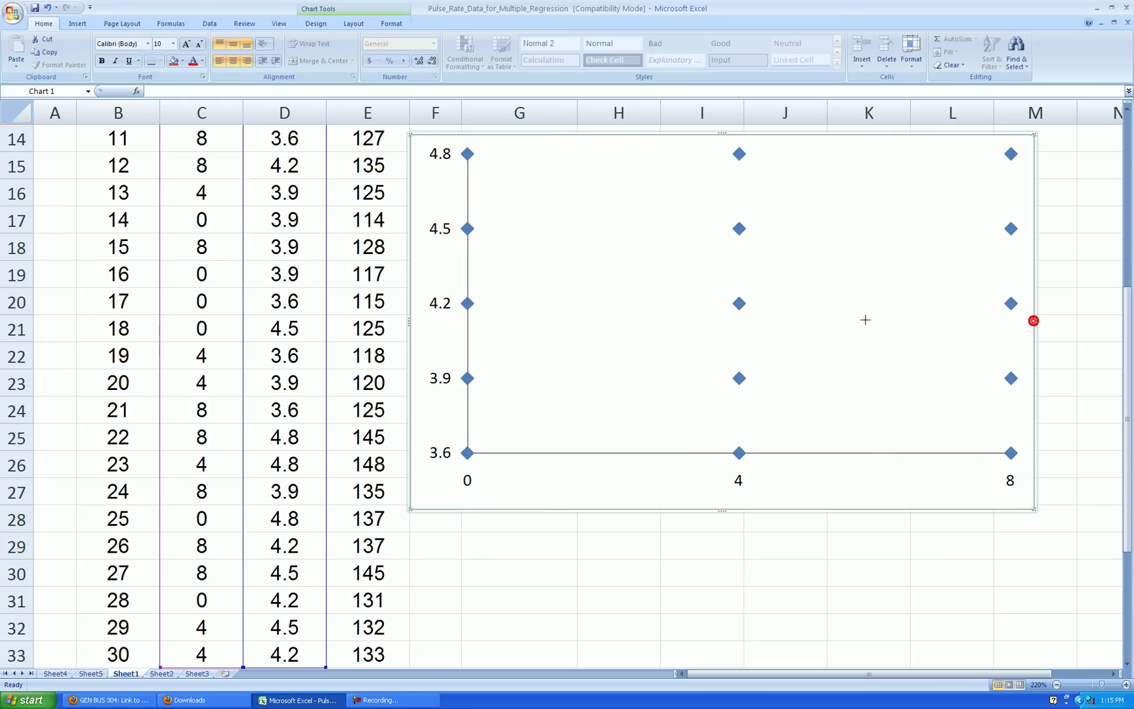
pyautogui.moveTo(1034, 321); pyautogui.dragTo(842, 320)
pyautogui.click(937, 327)
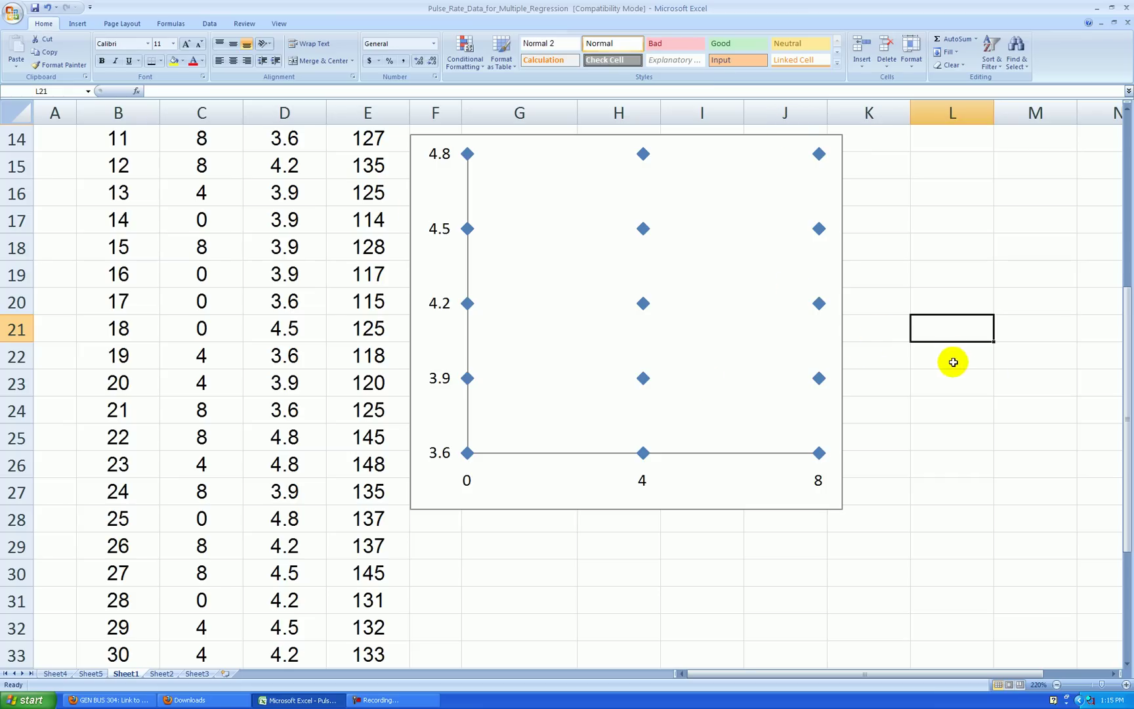
# - Move the chart up beside the data table over rows 14–27
pyautogui.moveTo(467, 178); pyautogui.dragTo(473, 331)
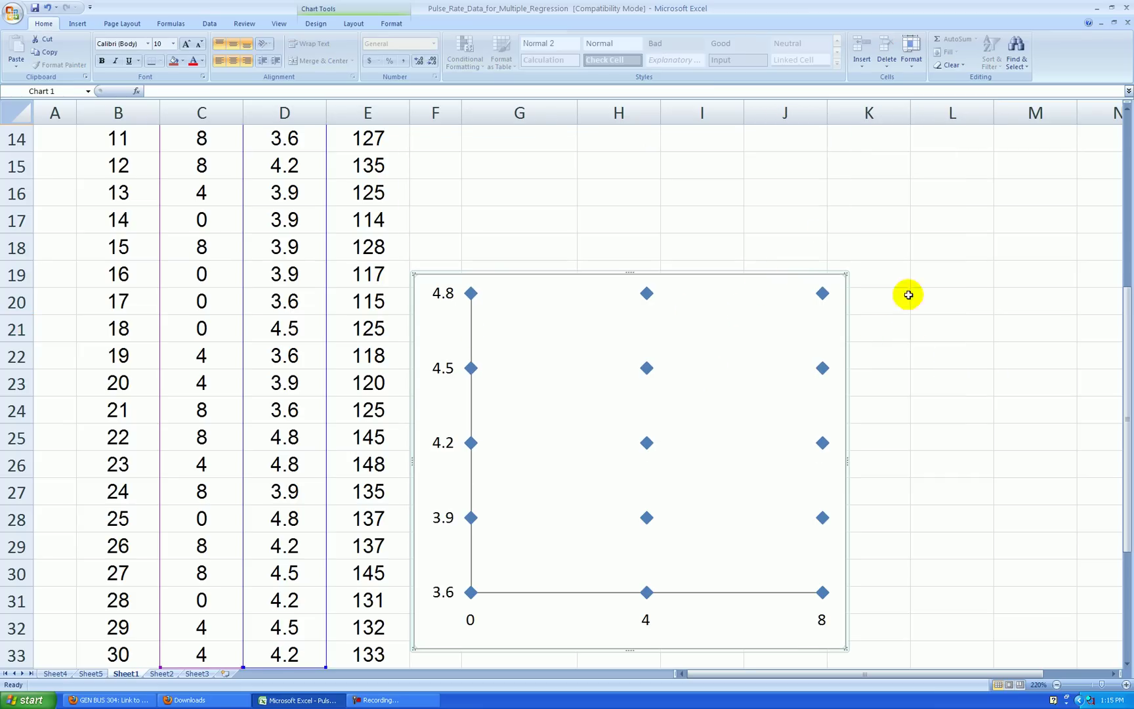
pyautogui.moveTo(850, 331); pyautogui.dragTo(871, 174)
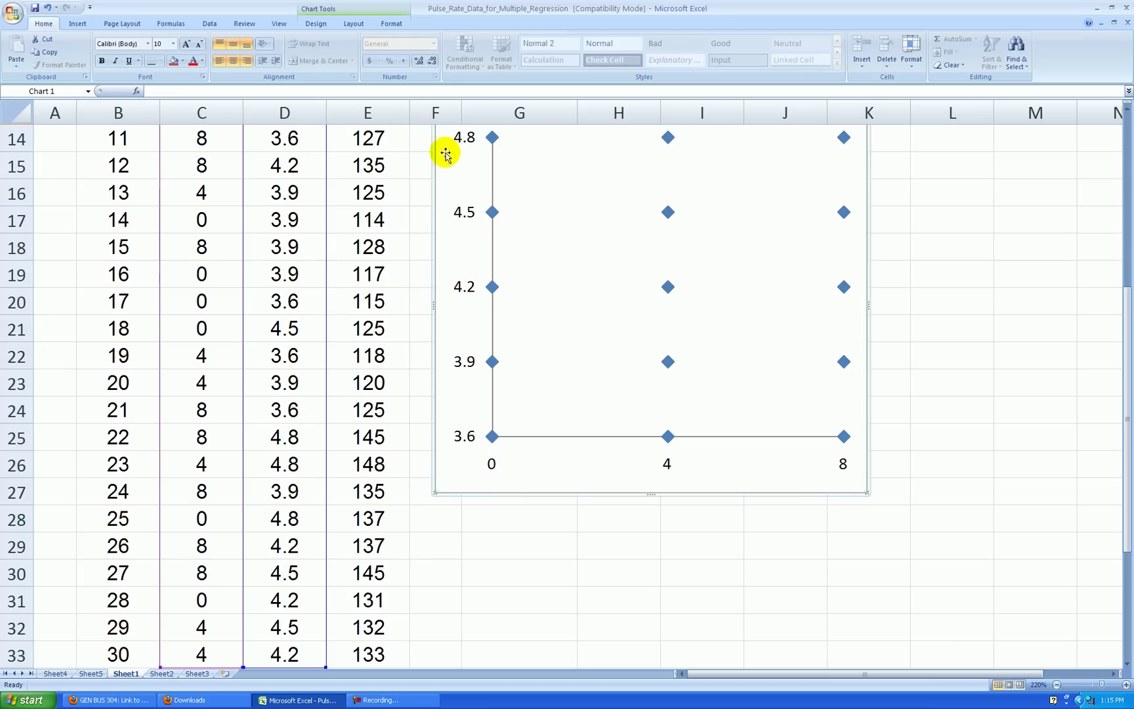
pyautogui.click(935, 450)
pyautogui.scroll(1, 906, 459)
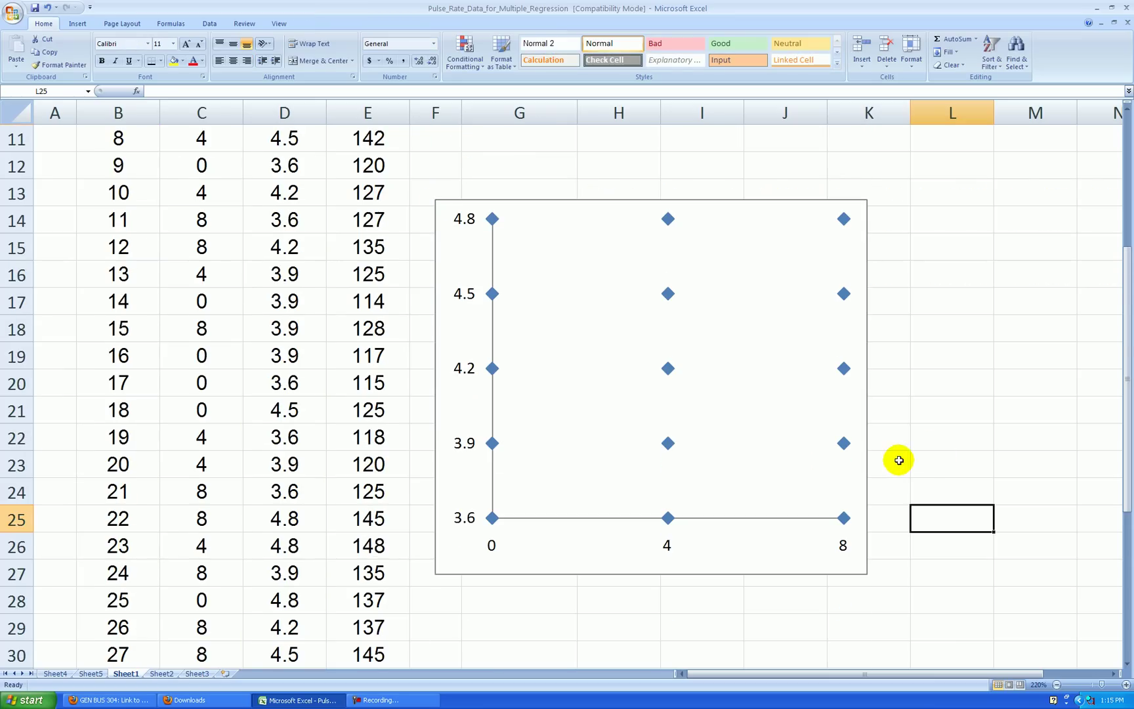
pyautogui.scroll(-1, 908, 463)
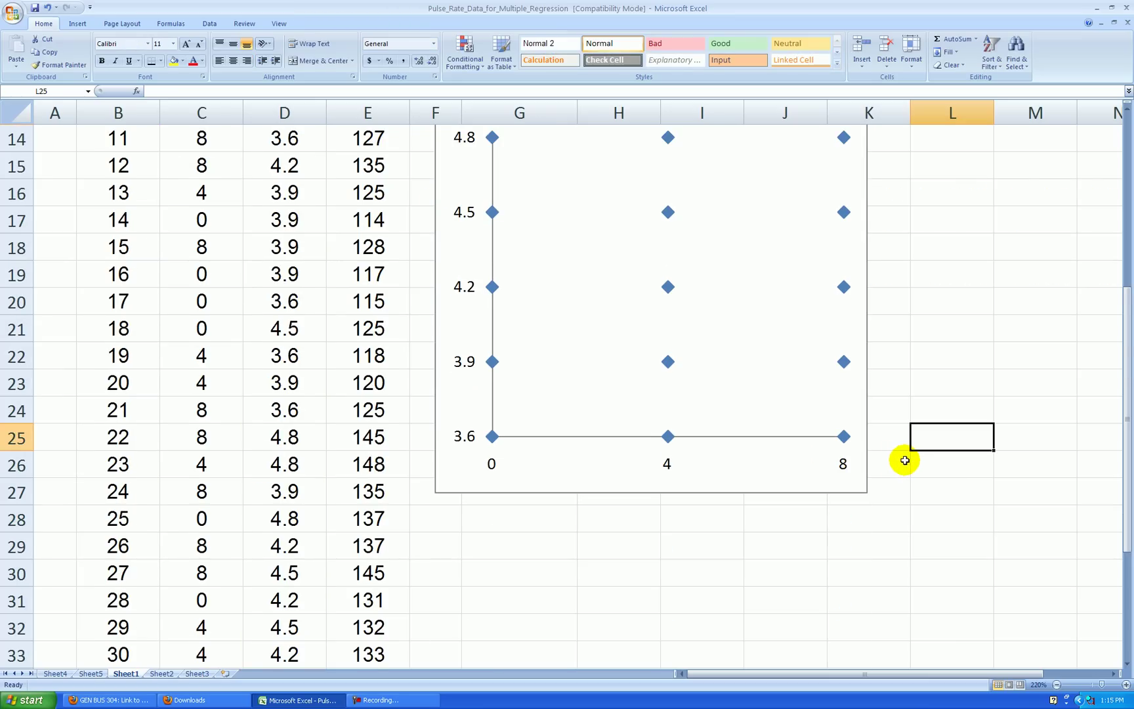
pyautogui.scroll(2, 901, 459)
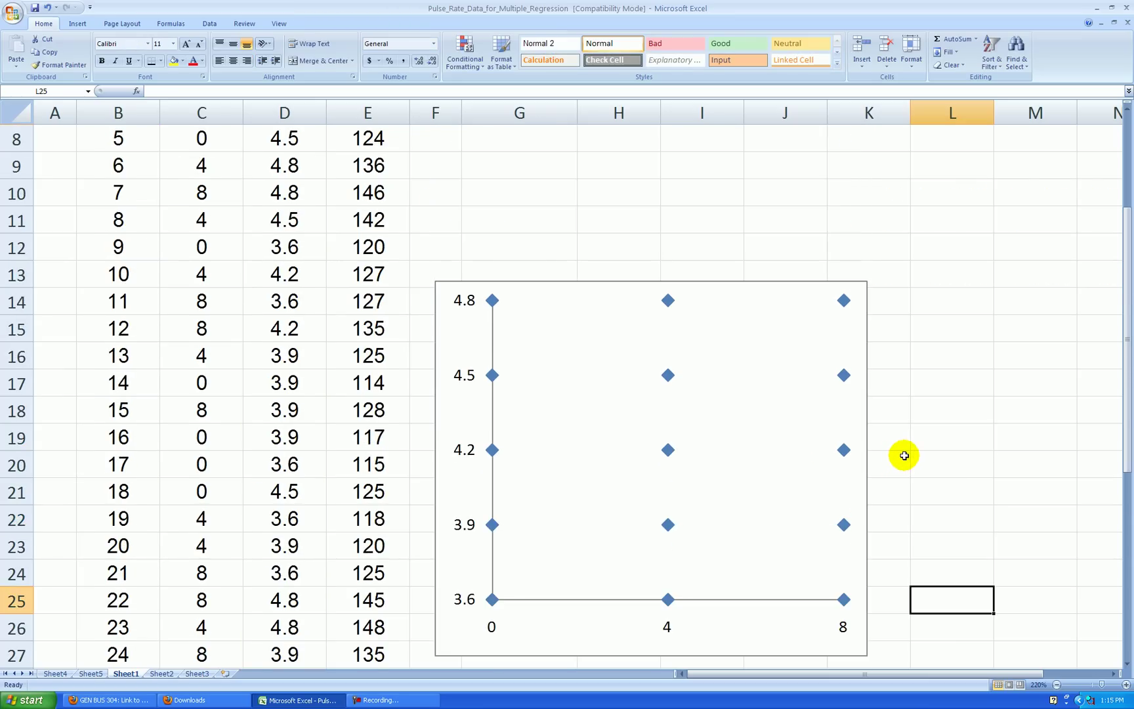
pyautogui.scroll(-2, 902, 454)
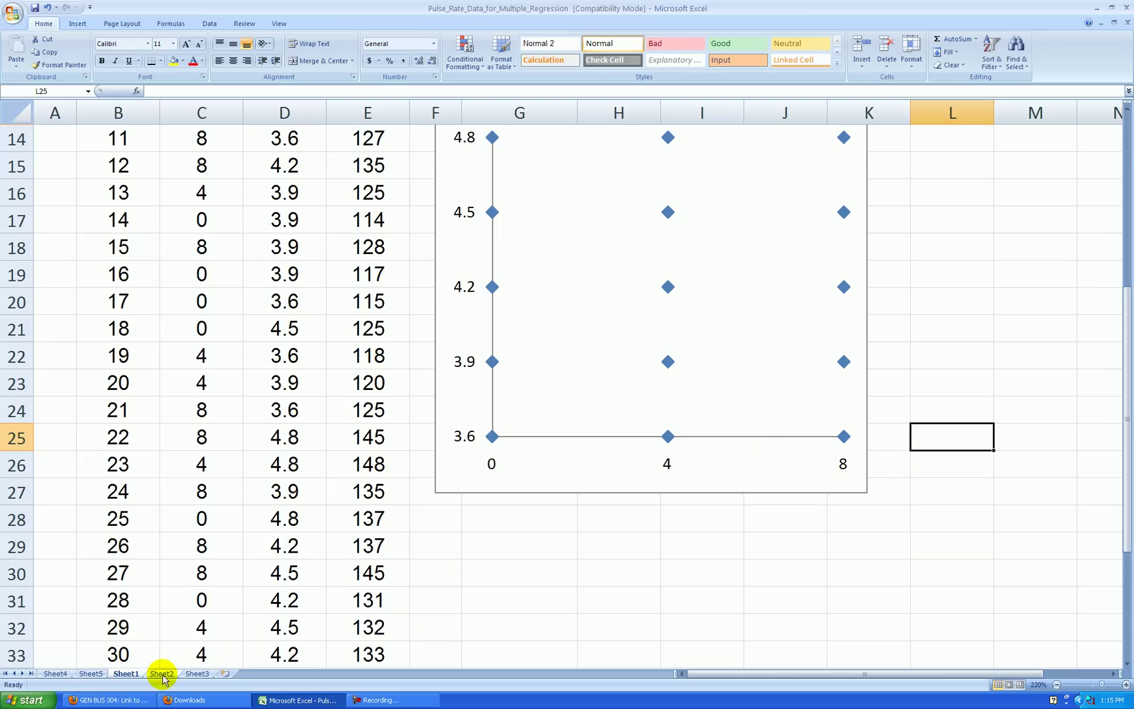
# - Insert a new Microsoft Equation 3.0 object at J21 on Sheet4
pyautogui.click(91, 673)
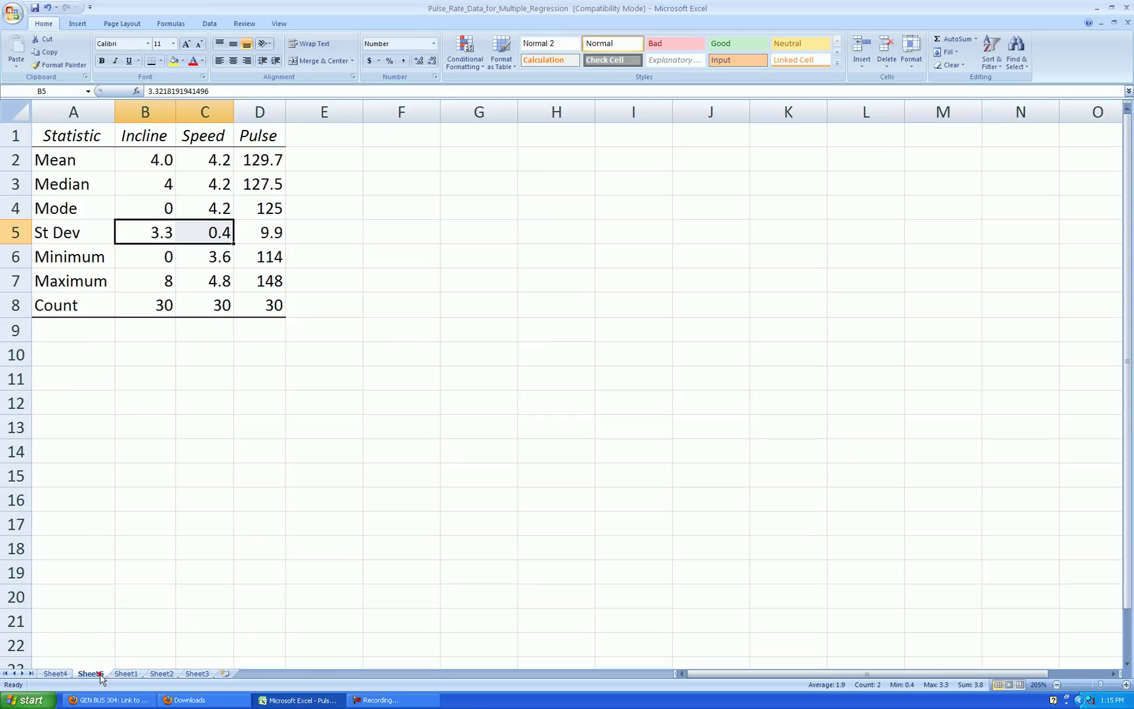
pyautogui.click(64, 674)
pyautogui.click(659, 447)
pyautogui.click(714, 366)
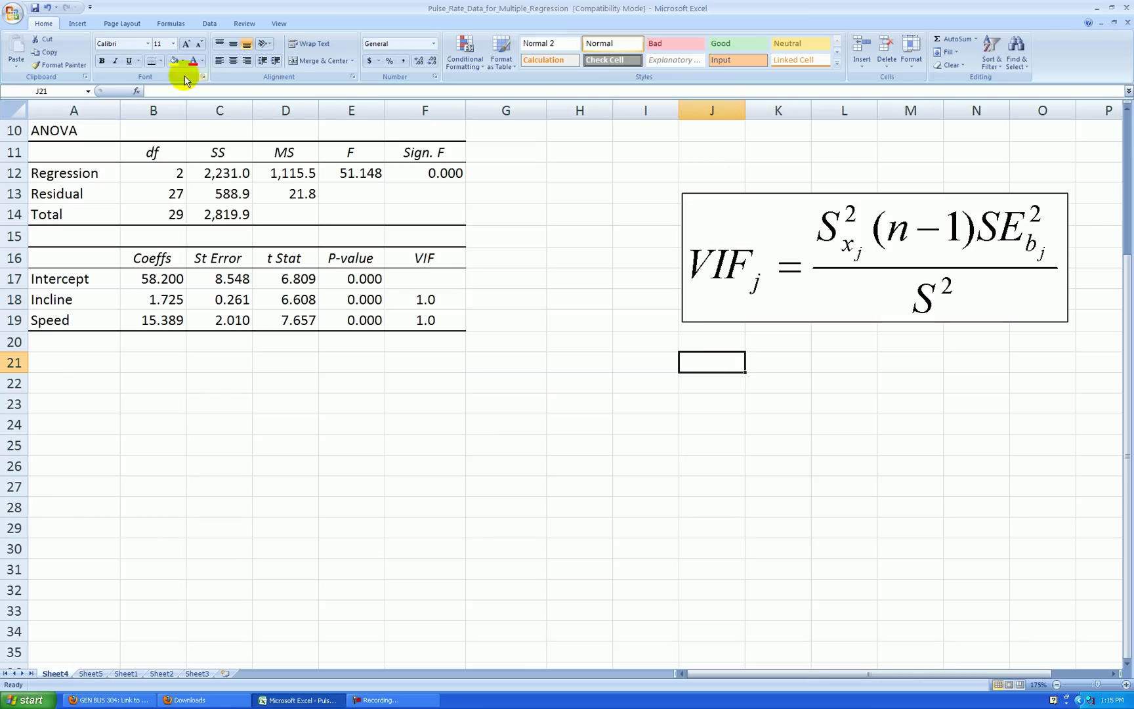
pyautogui.click(77, 23)
pyautogui.click(528, 53)
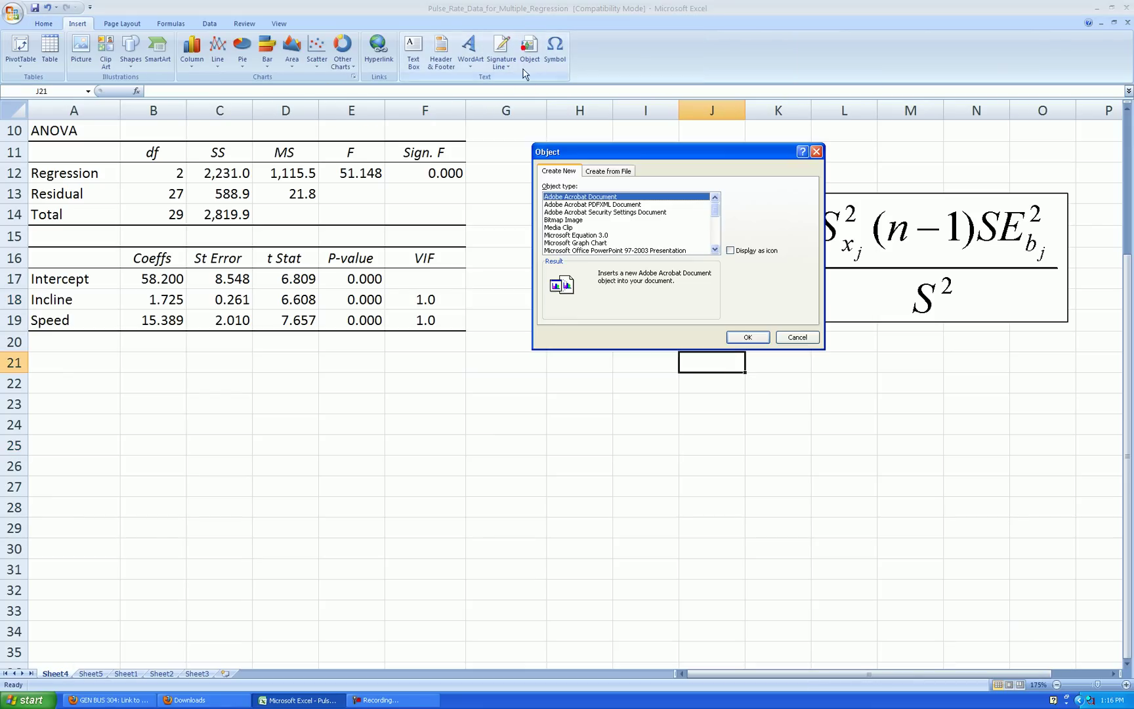
pyautogui.click(588, 235)
pyautogui.click(746, 337)
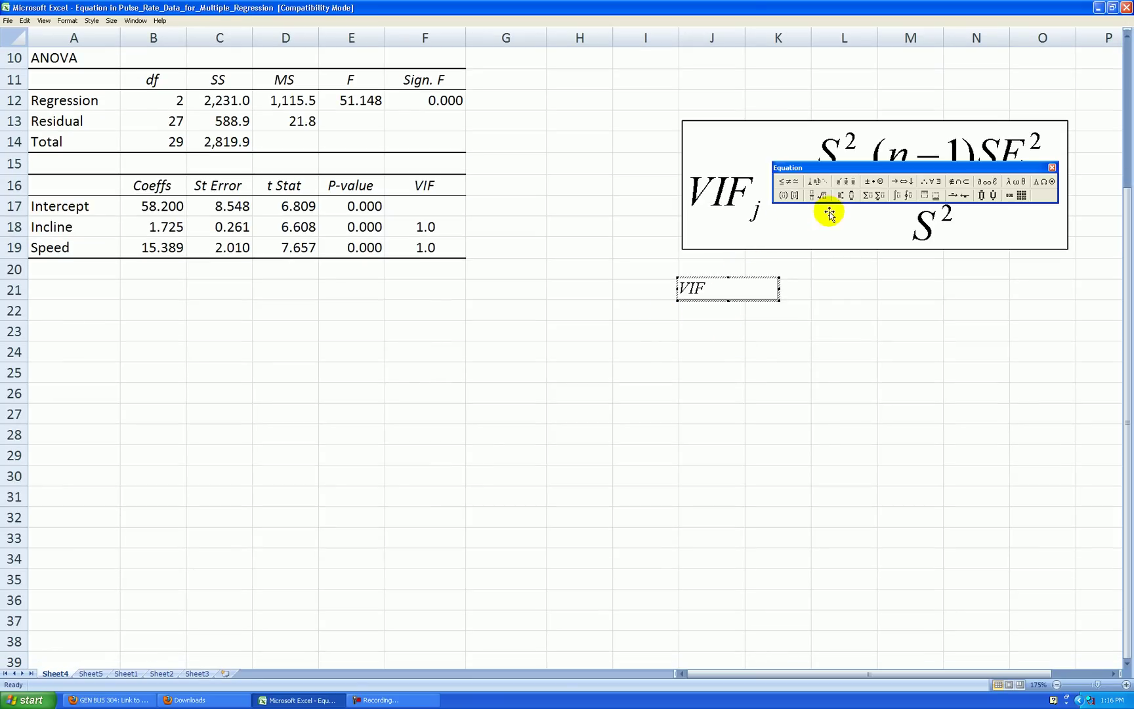
# - Build the equation VIF_j = 1/(1−R_j²) with subscript and fraction templates
pyautogui.click(842, 196)
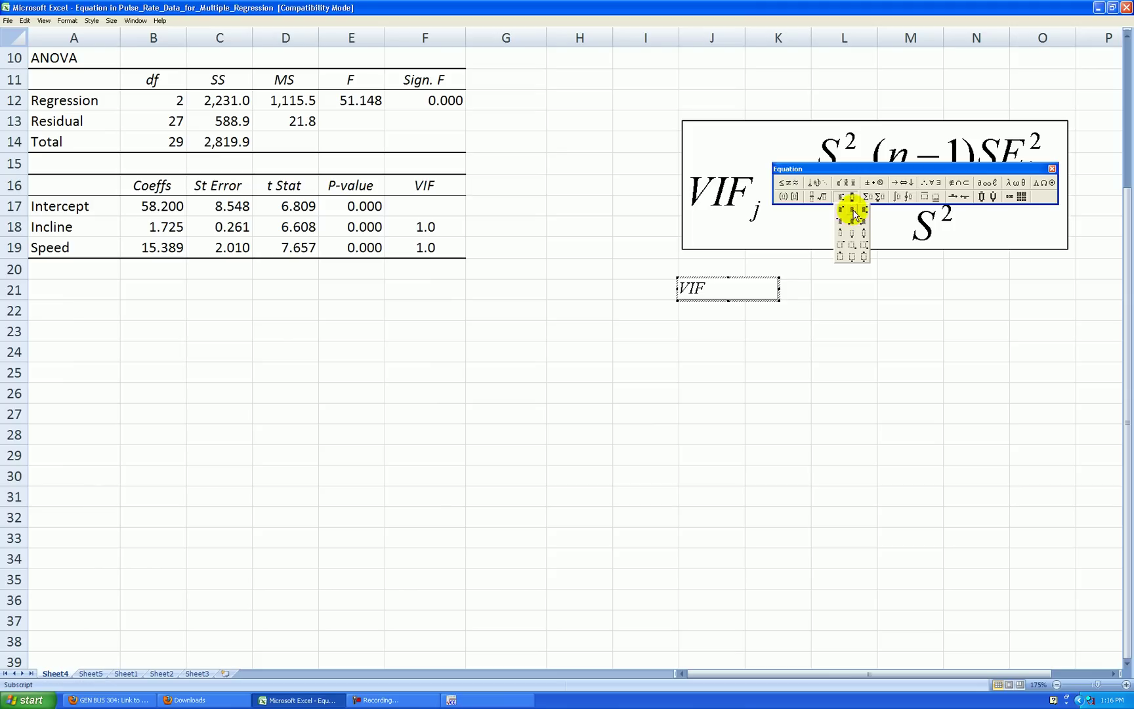
pyautogui.click(853, 209)
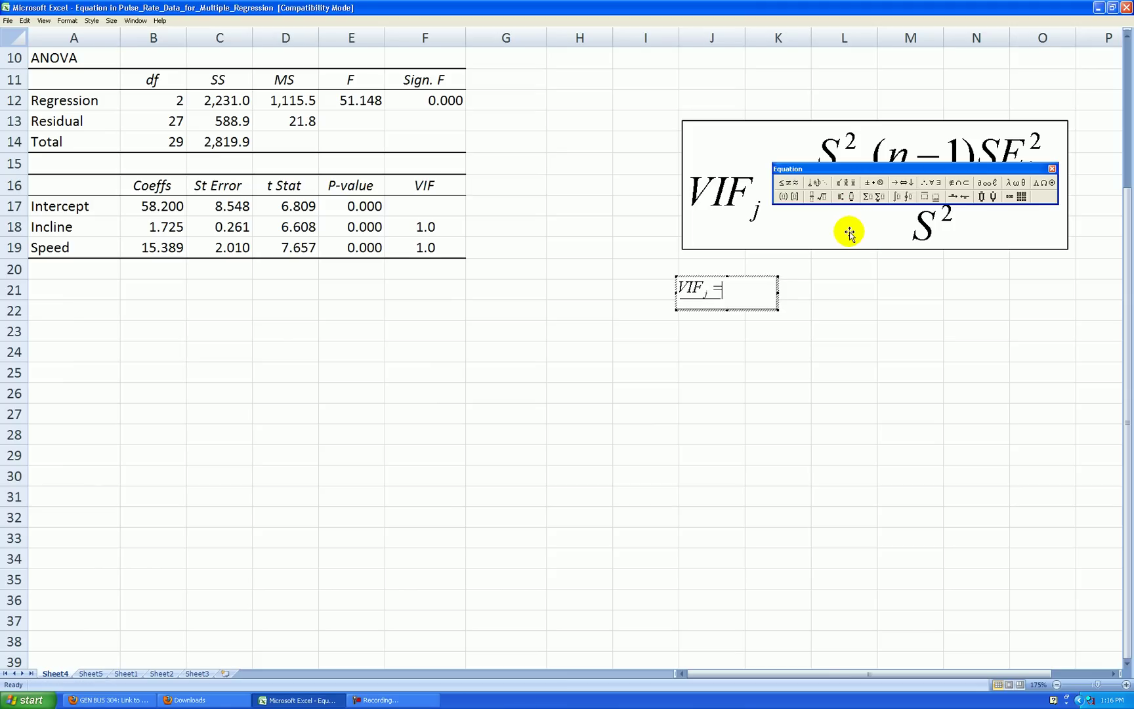
pyautogui.click(816, 196)
pyautogui.click(812, 209)
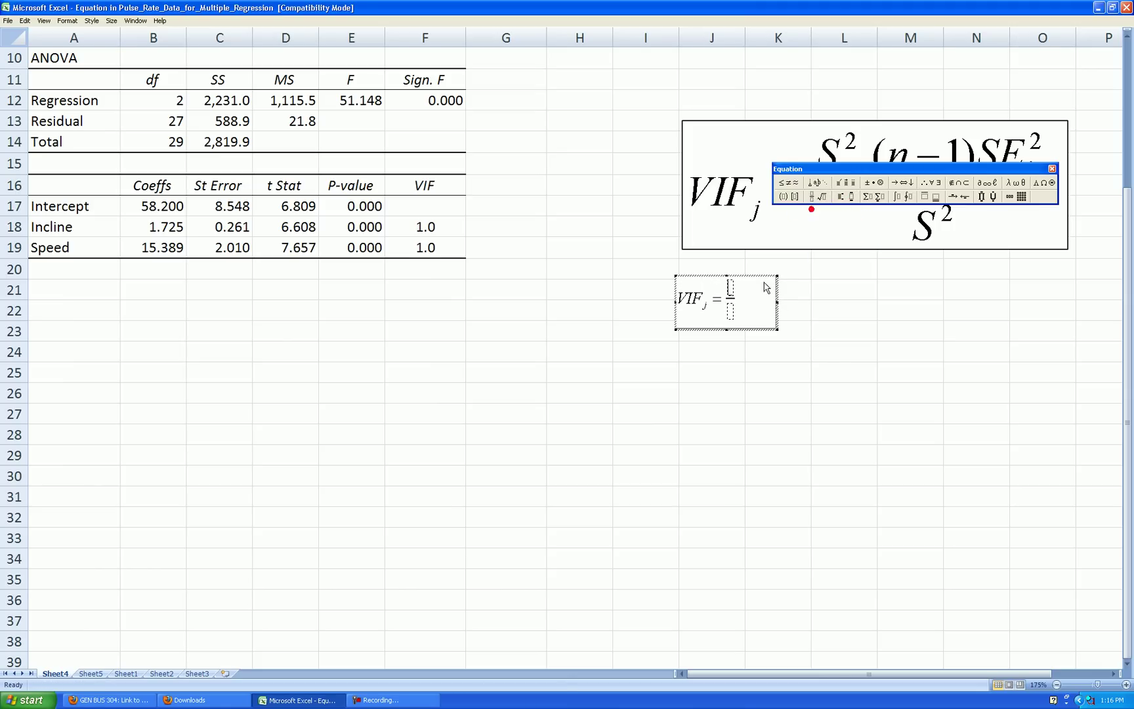
pyautogui.write('1')
pyautogui.click(735, 309)
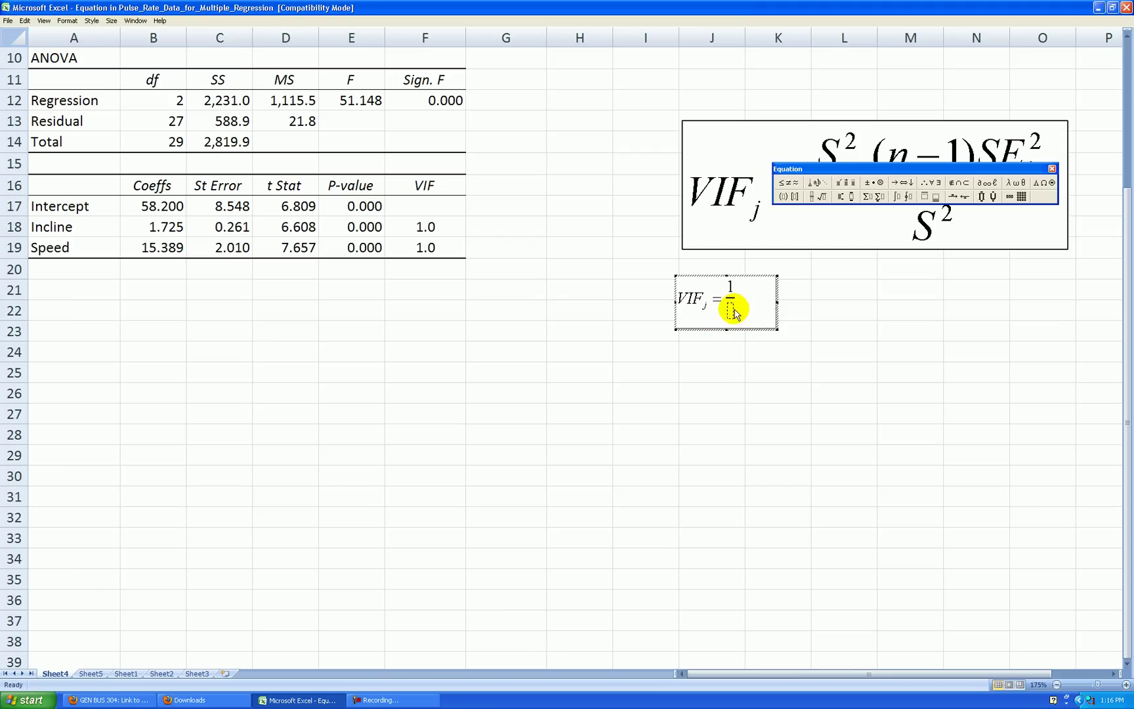
pyautogui.write('1')
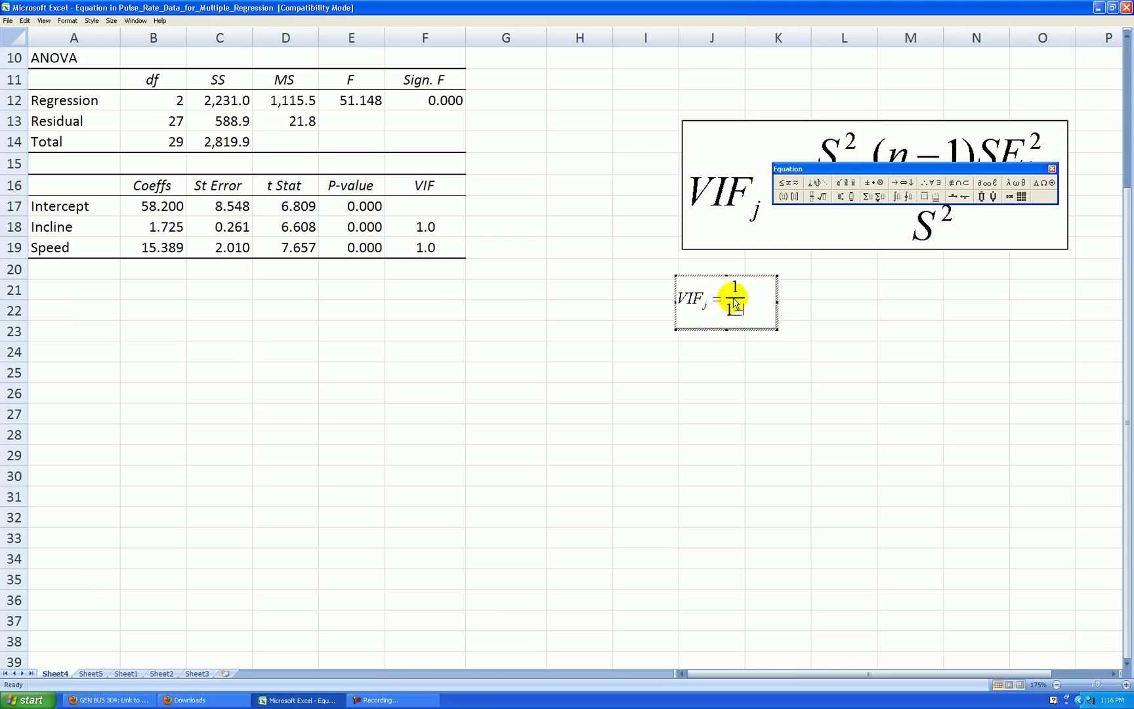
pyautogui.write('-R')
pyautogui.click(847, 196)
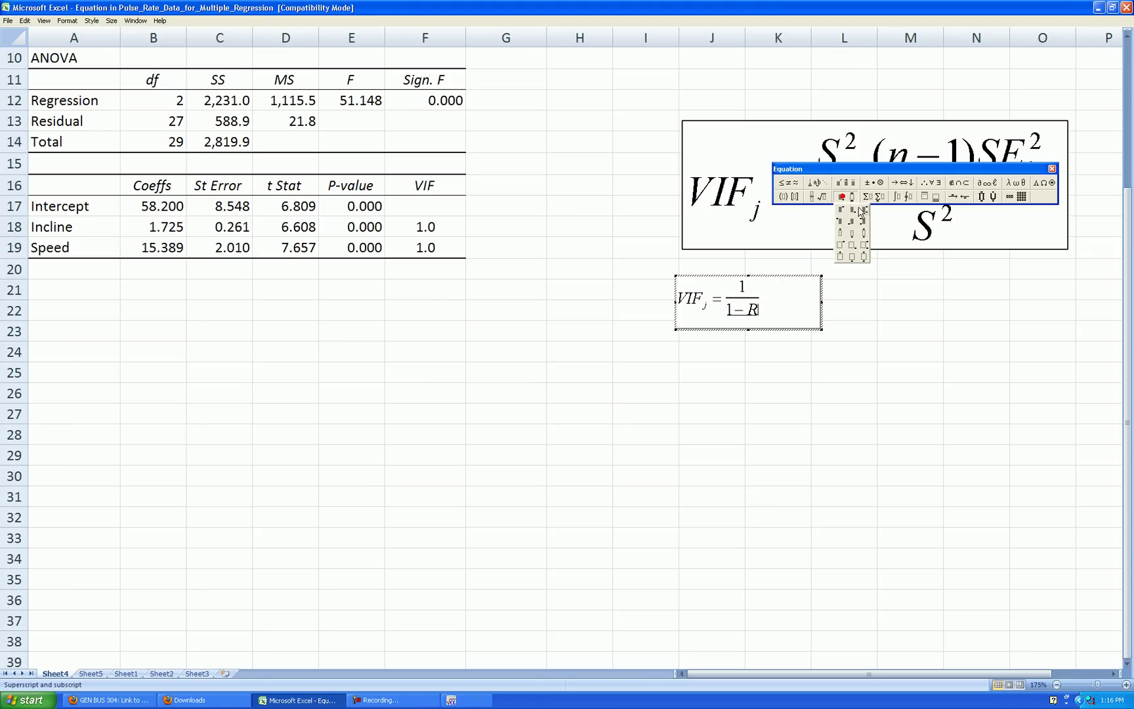
pyautogui.click(862, 210)
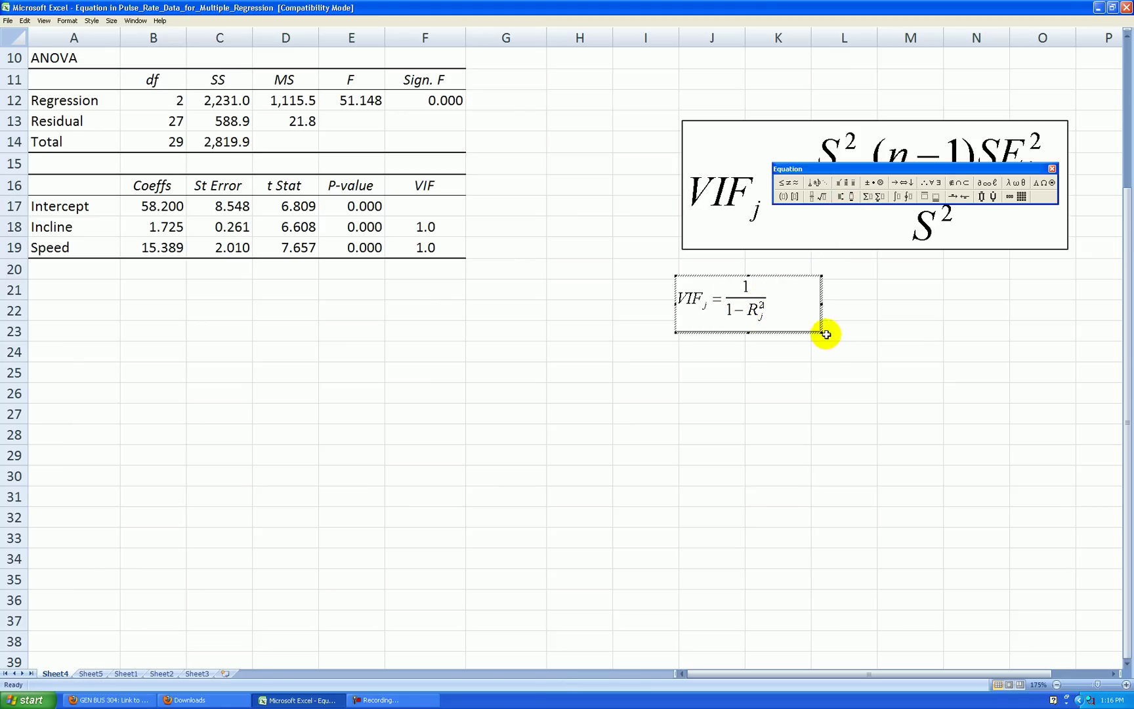
pyautogui.click(900, 348)
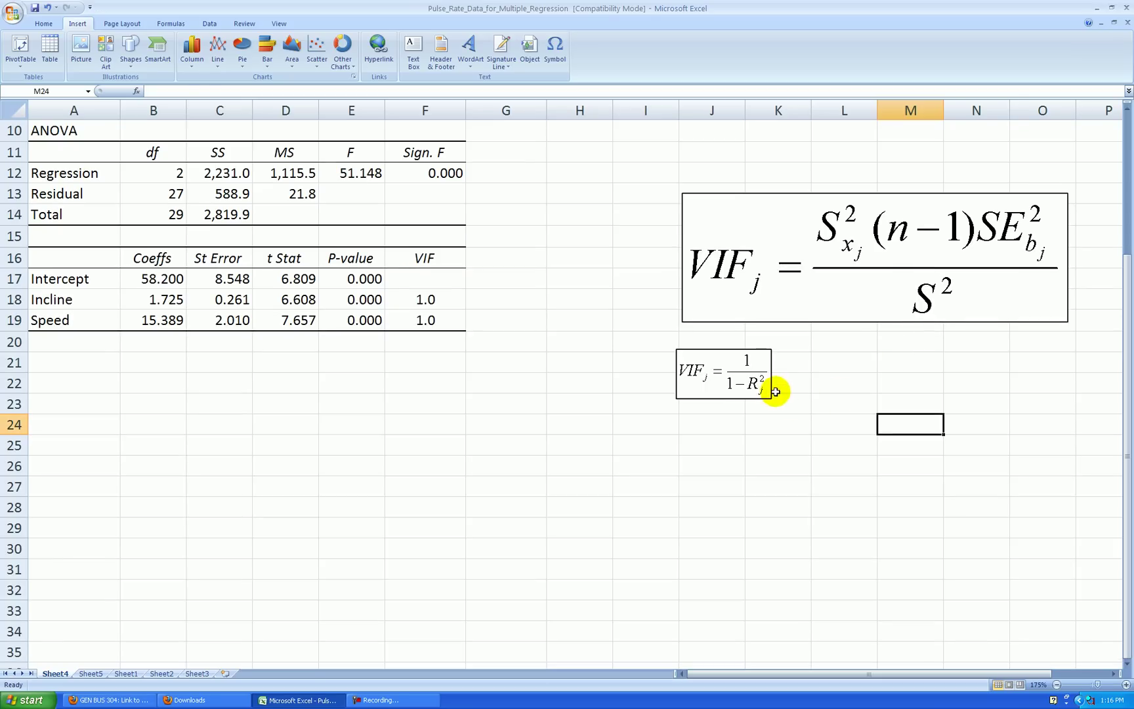
# - Enlarge the small 1/(1−R_j²) VIF equation so it reads alongside the first formula
pyautogui.click(768, 391)
pyautogui.moveTo(771, 397); pyautogui.dragTo(871, 450)
pyautogui.click(975, 422)
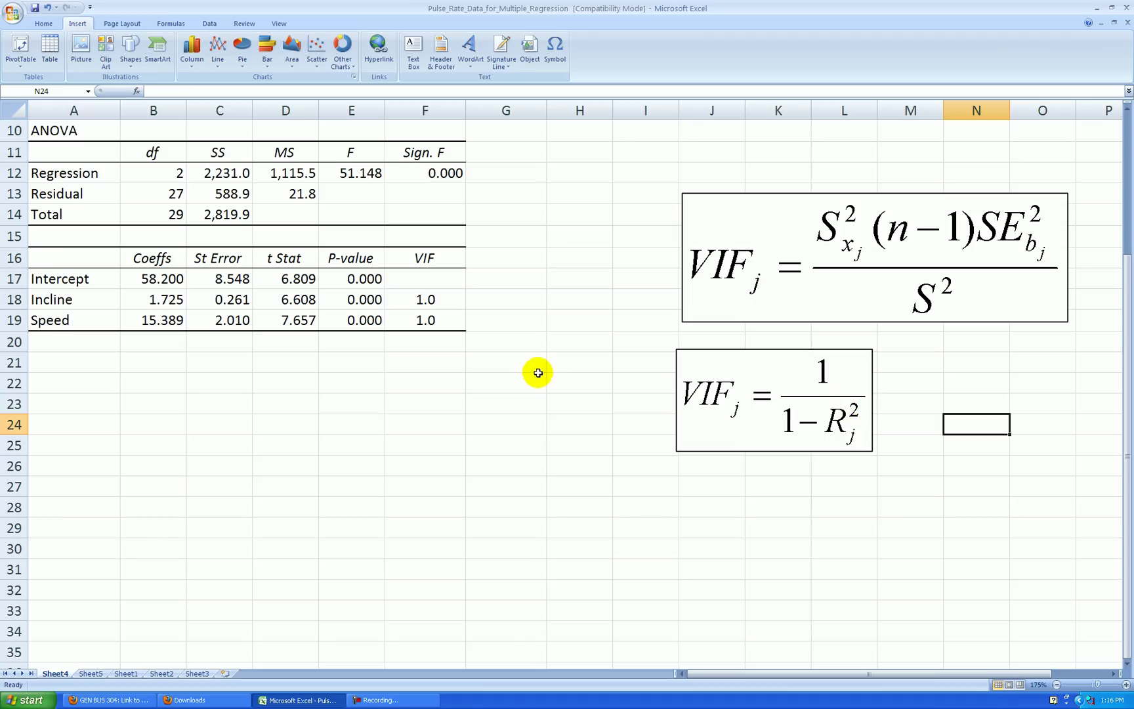
pyautogui.scroll(-2, 906, 420)
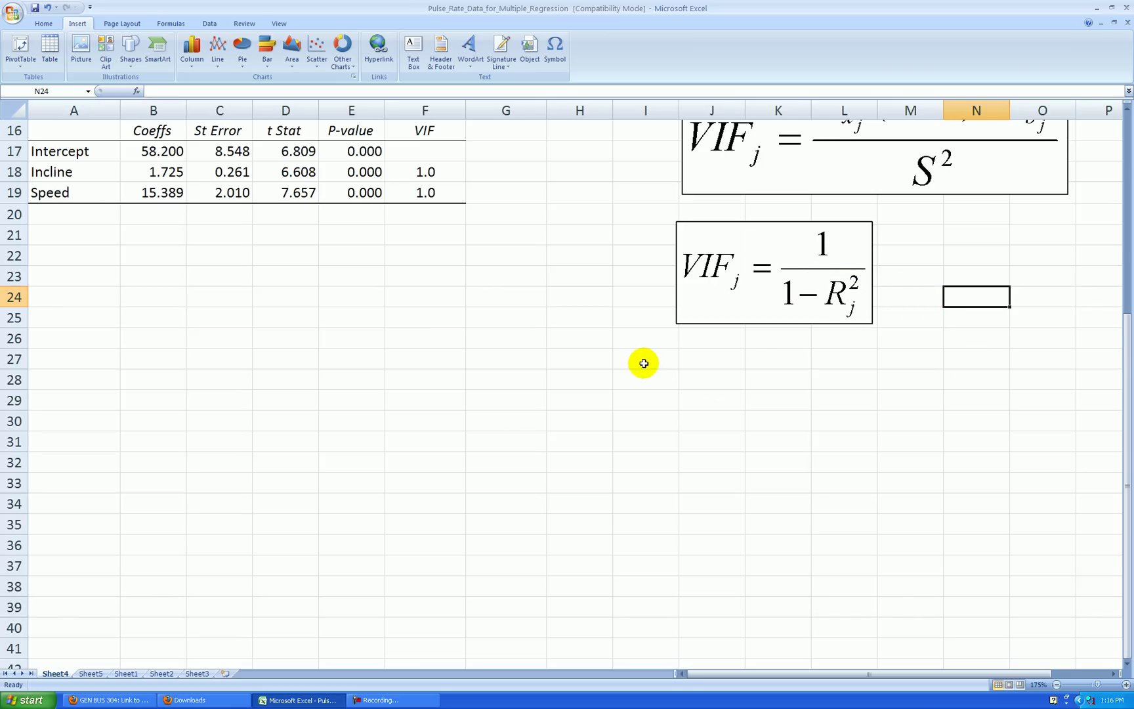
pyautogui.scroll(5, 643, 363)
# - Select cell A2, then the Incline standard error 0.261 in C18
pyautogui.moveTo(683, 674); pyautogui.dragTo(682, 674)
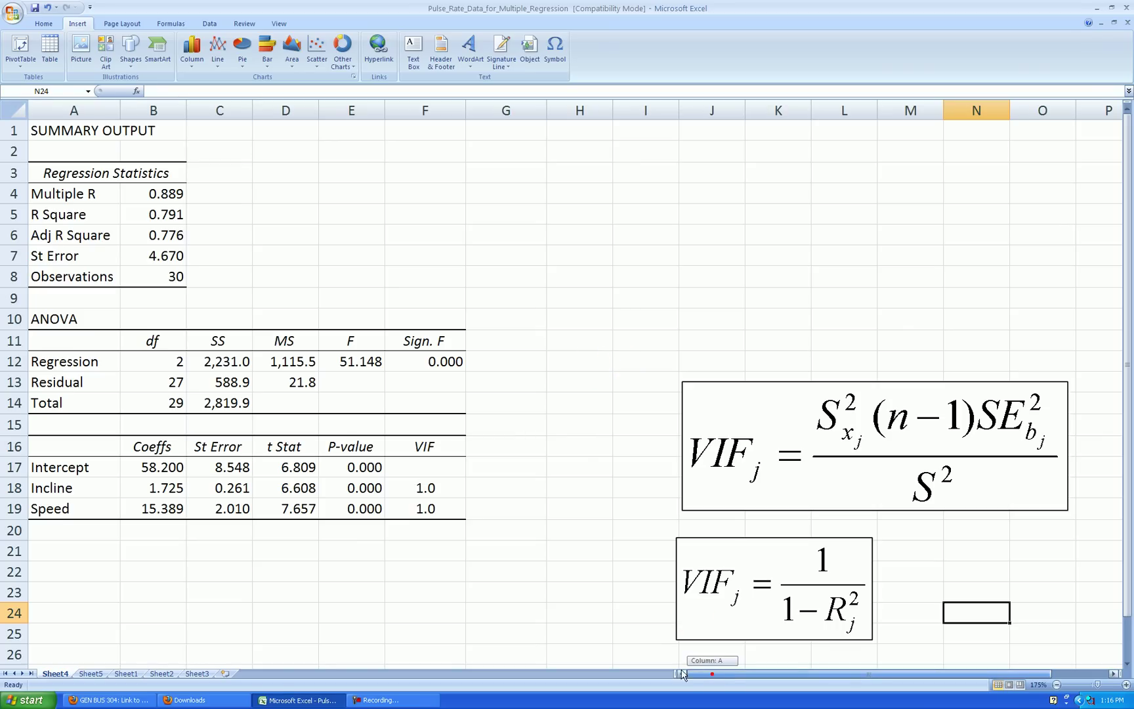
pyautogui.click(108, 151)
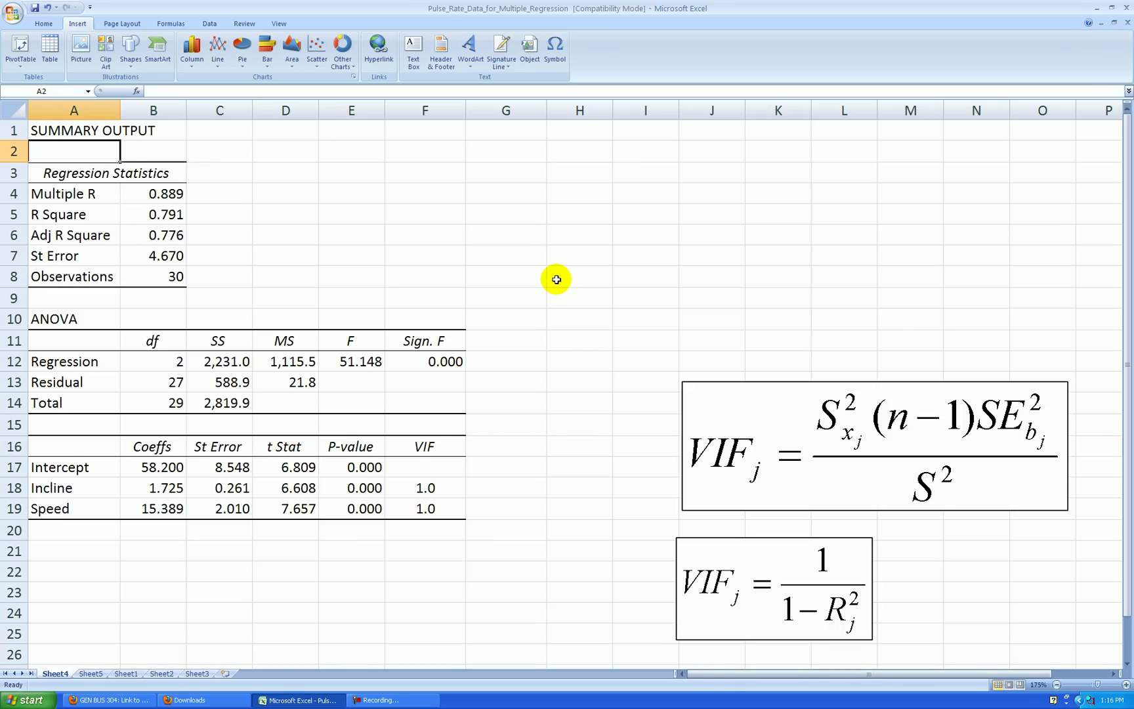
pyautogui.scroll(-2, 557, 280)
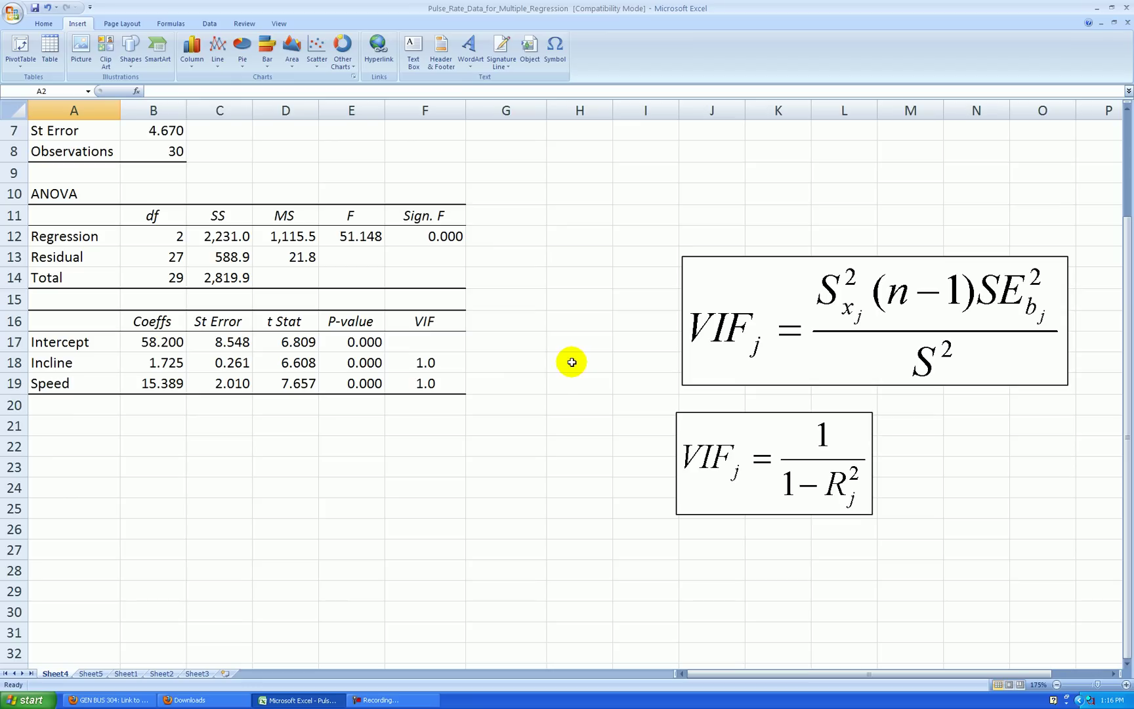
pyautogui.click(243, 363)
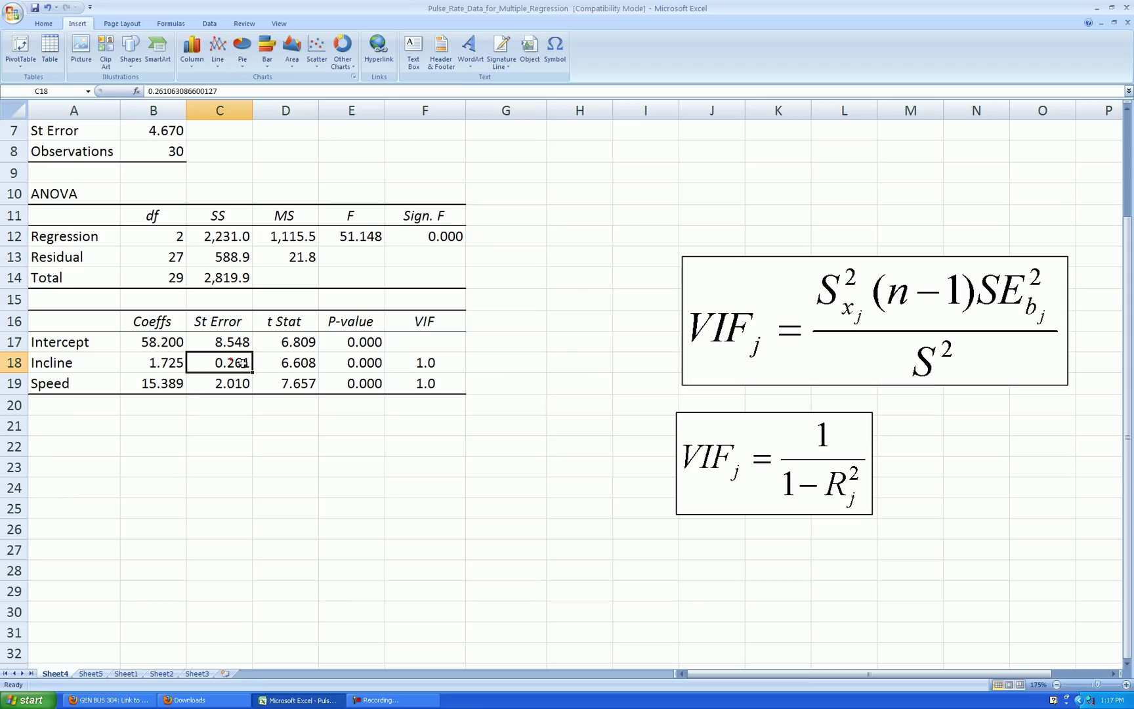